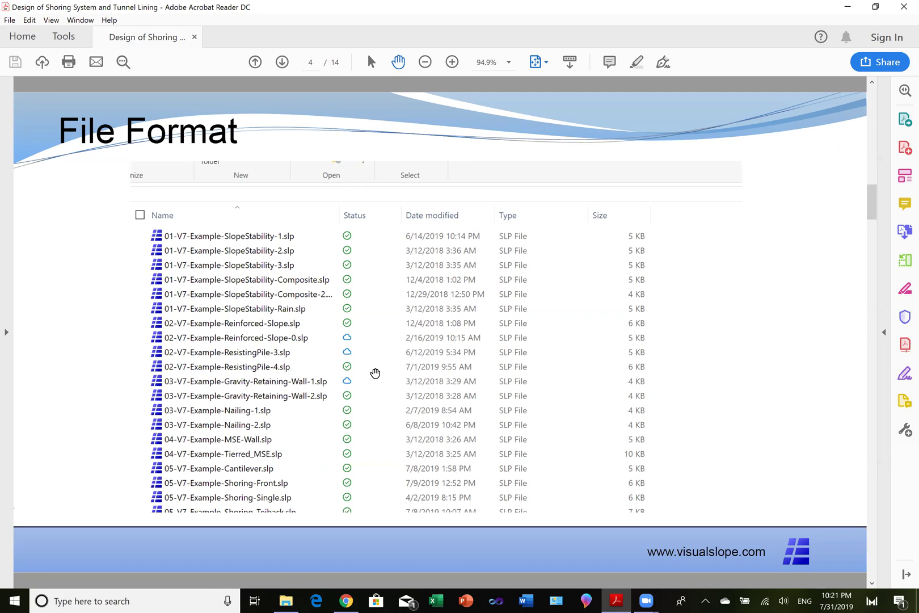
# Step: Switch from the slides to Visual Slope (English version) and open the existing project 06-V7-Example-Seepage-Dam.slp
pyautogui.scroll(-1, 375, 373)
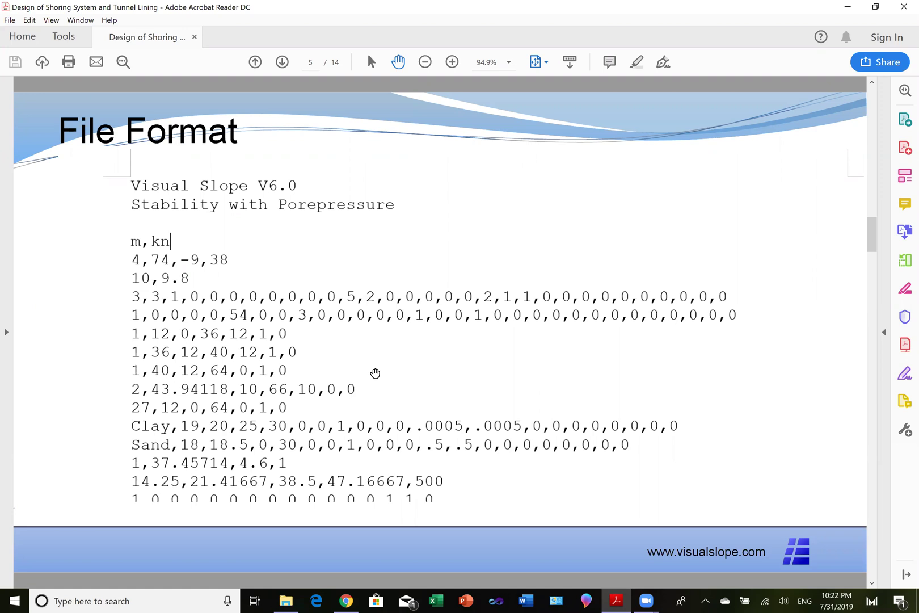
pyautogui.scroll(-1, 375, 373)
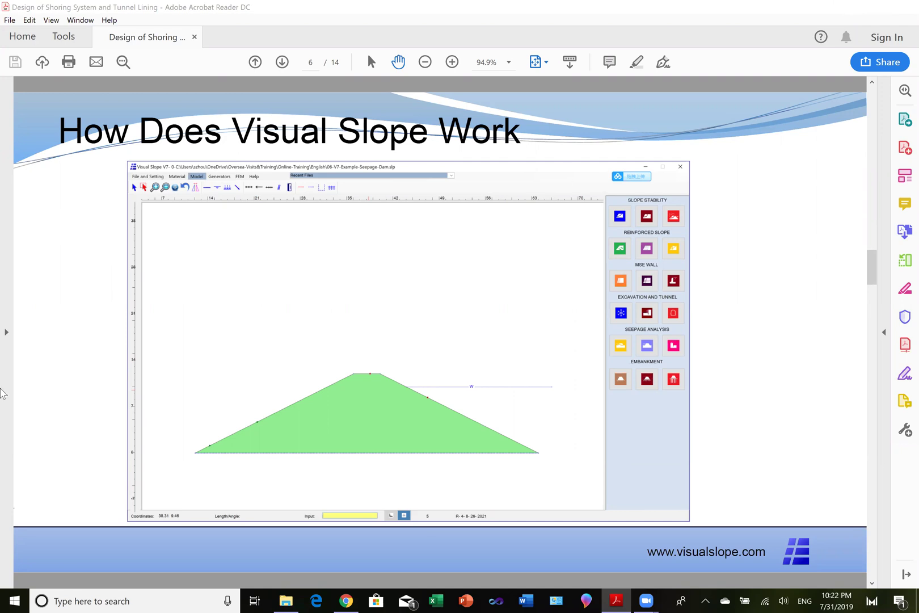
pyautogui.press('super+d')
pyautogui.doubleClick(69, 464)
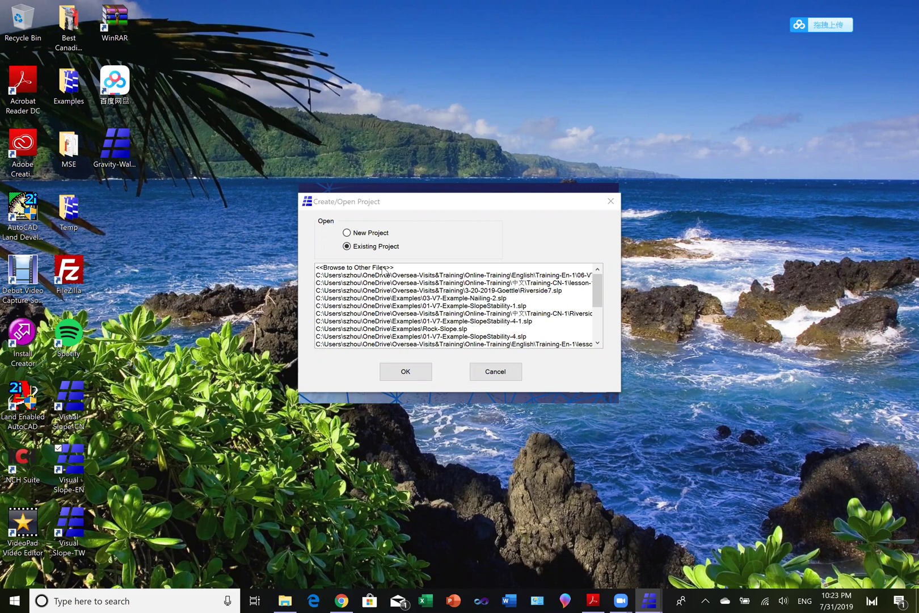
pyautogui.click(384, 270)
pyautogui.click(405, 376)
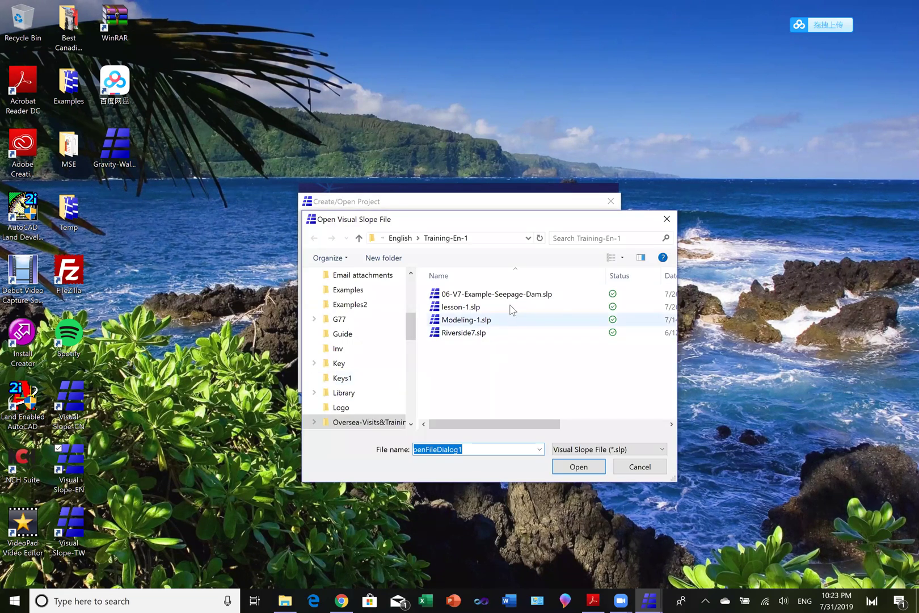
pyautogui.click(508, 294)
pyautogui.click(572, 470)
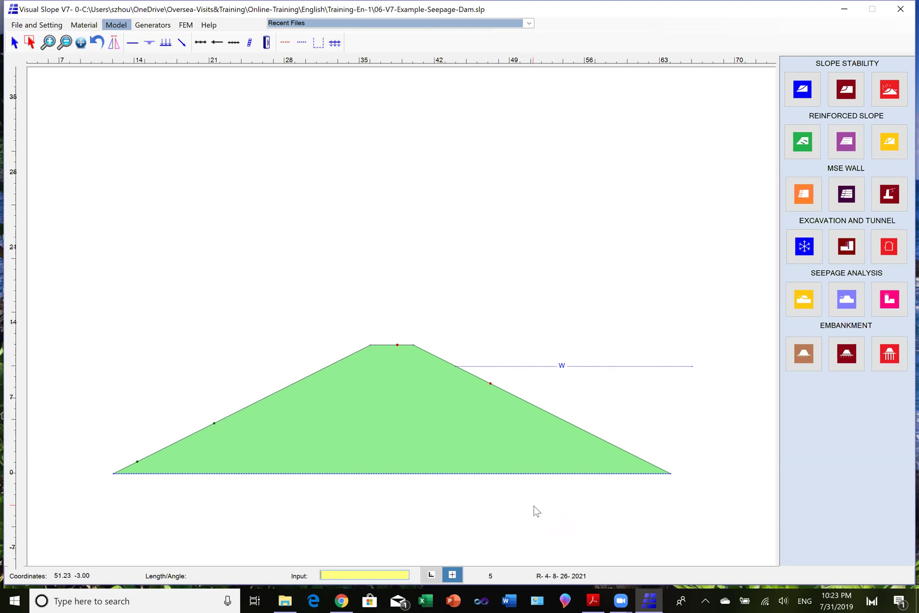
# Step: Run the slope stability analysis of the dam without seepage, using circular surfaces and the Bishop method, and display the most critical surface
pyautogui.moveTo(341, 410)
pyautogui.click(802, 91)
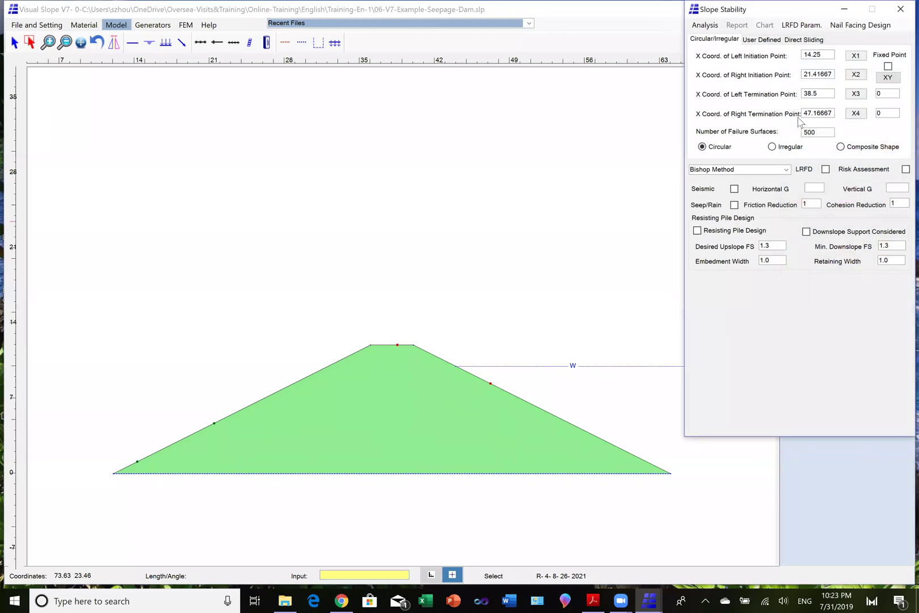
pyautogui.click(714, 26)
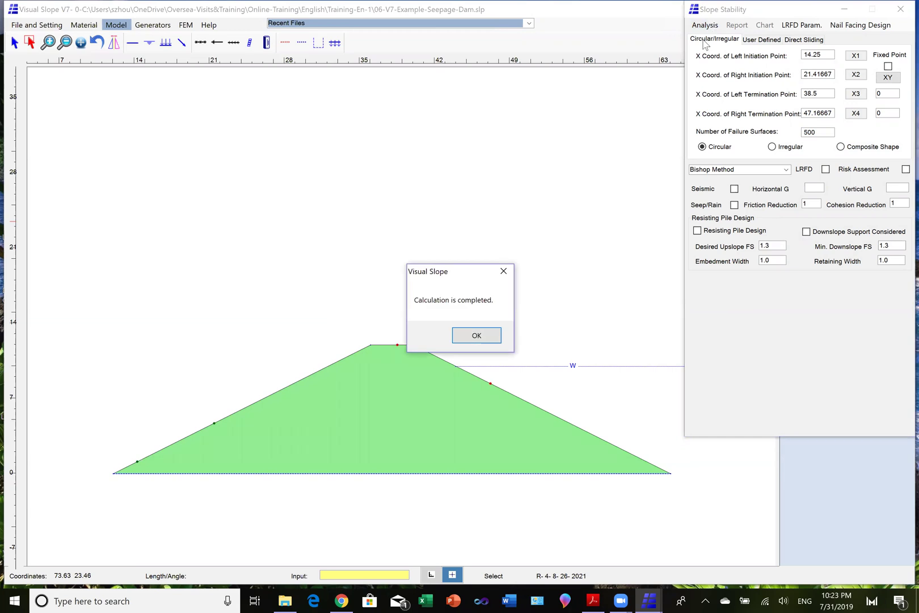
pyautogui.click(479, 335)
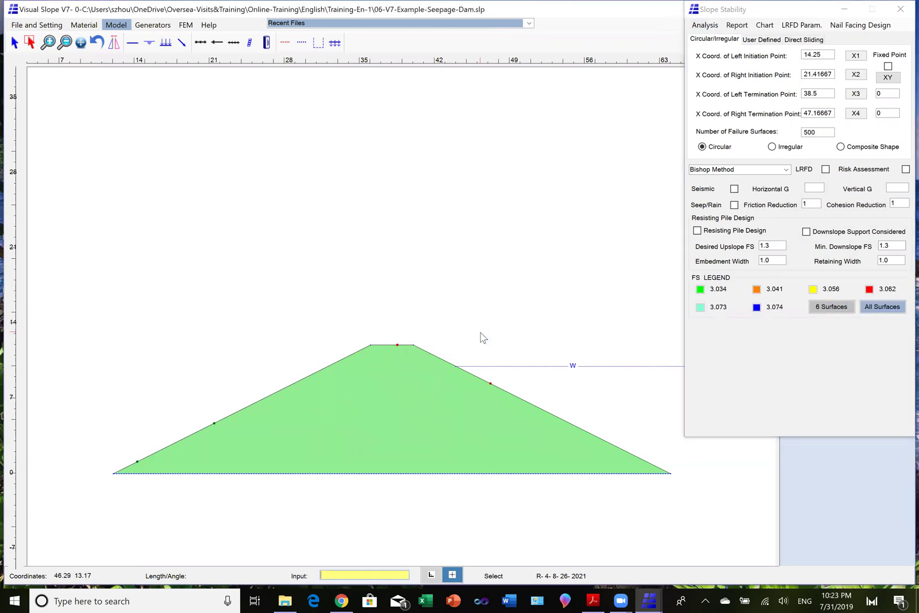
pyautogui.click(701, 290)
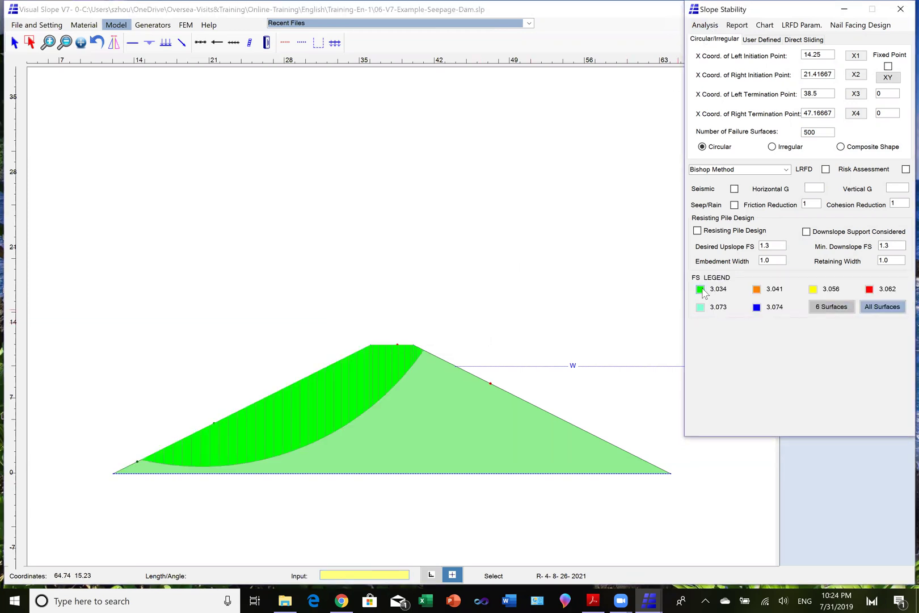
pyautogui.click(676, 319)
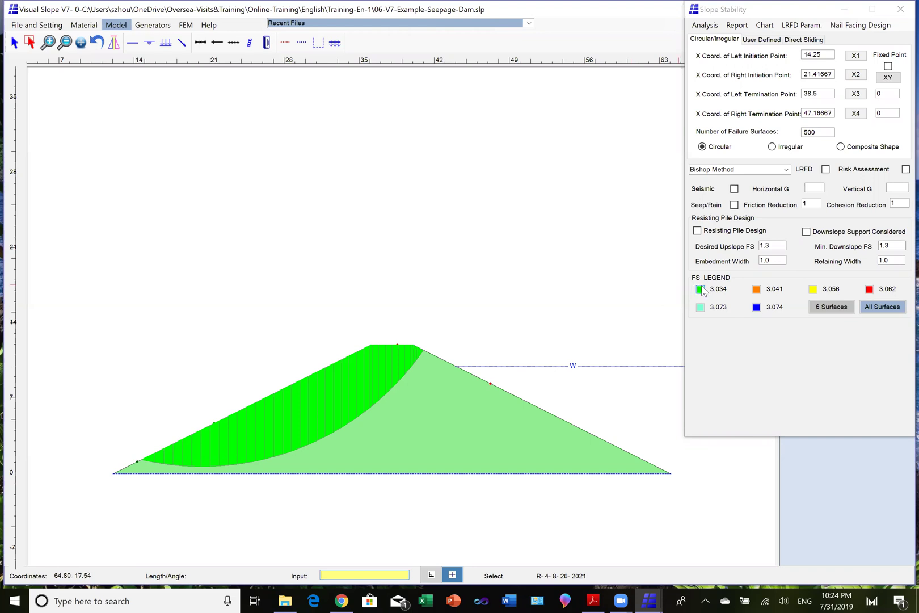
pyautogui.click(900, 9)
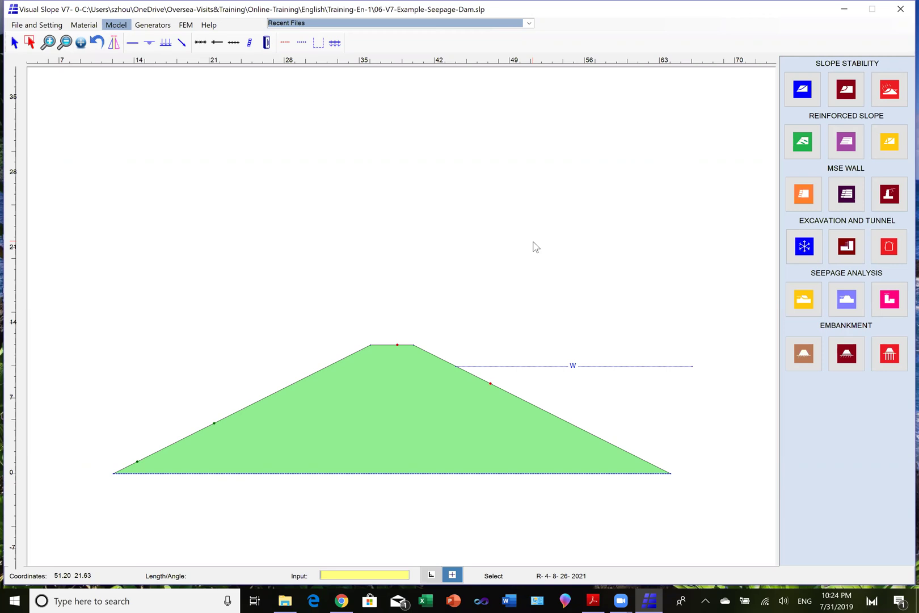
# Step: Run a steady-state seepage analysis of the dam and plot the results as shading and as contour lines
pyautogui.click(799, 299)
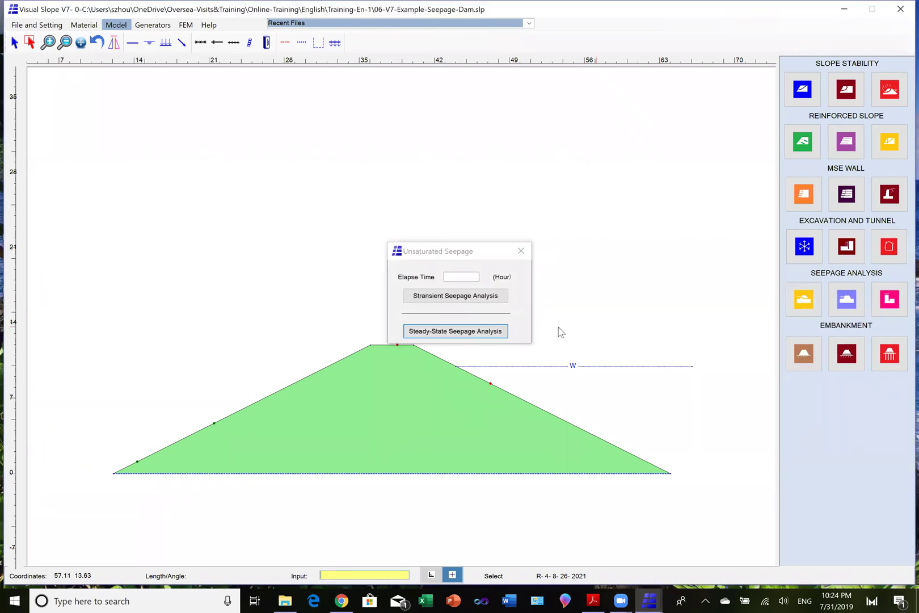
pyautogui.click(461, 332)
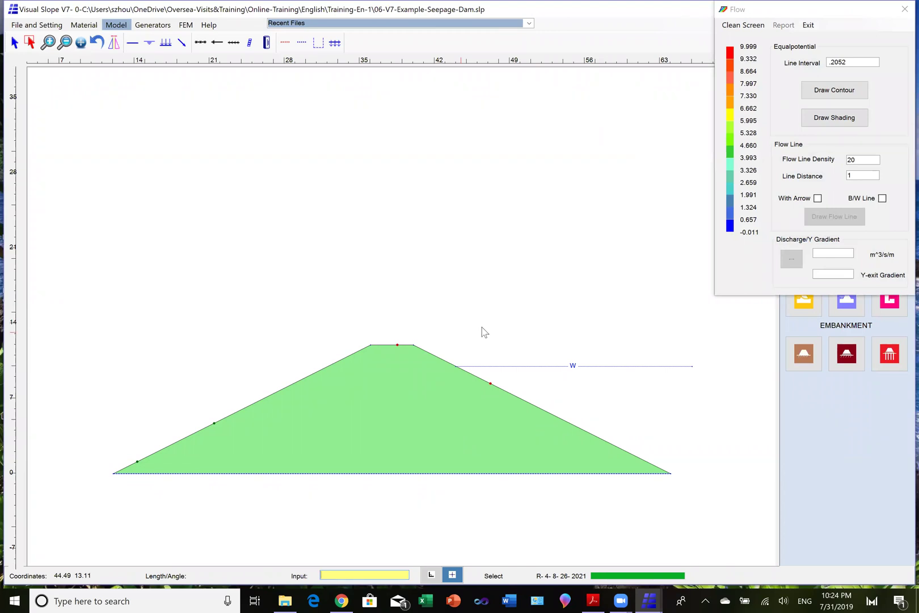
pyautogui.click(827, 119)
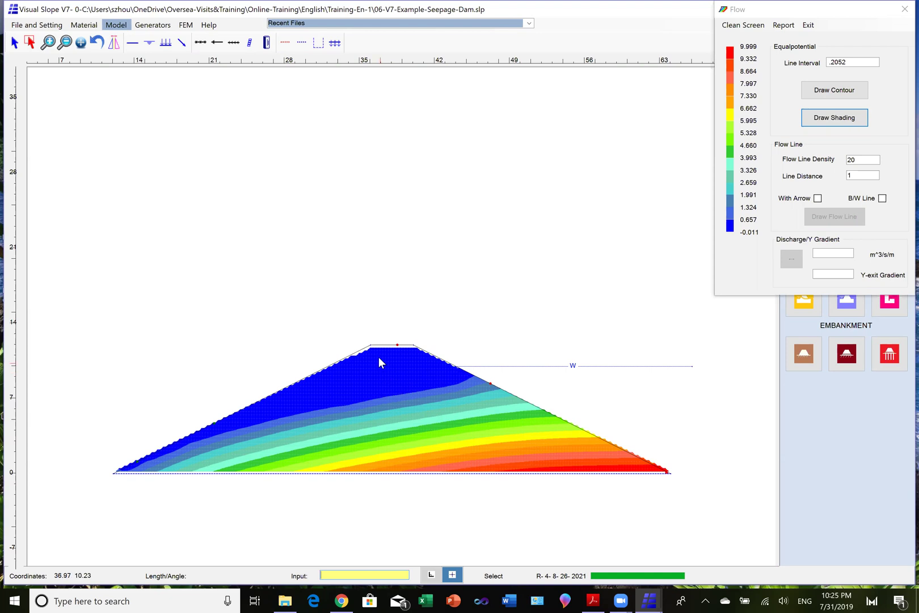
pyautogui.moveTo(378, 358)
pyautogui.moveTo(388, 388)
pyautogui.moveTo(400, 426)
pyautogui.click(833, 95)
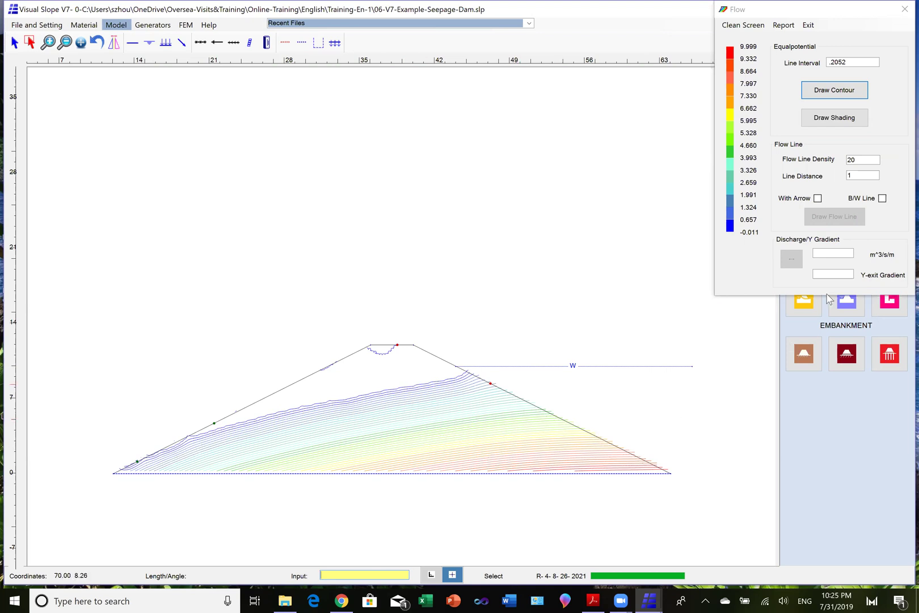
pyautogui.click(904, 8)
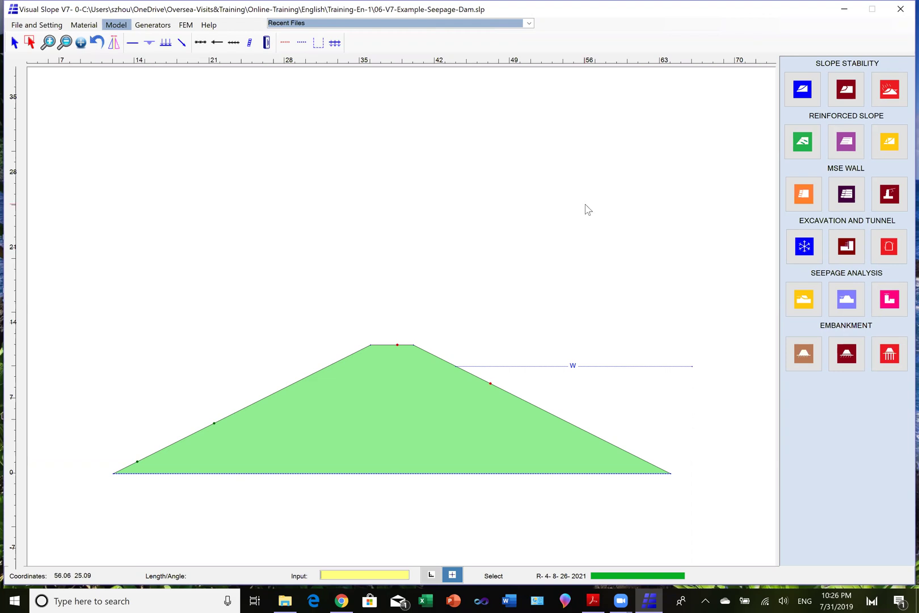
# Step: Run the slope stability analysis with the Seep/Rain condition and display the most critical failure surface over the seepage results
pyautogui.click(889, 91)
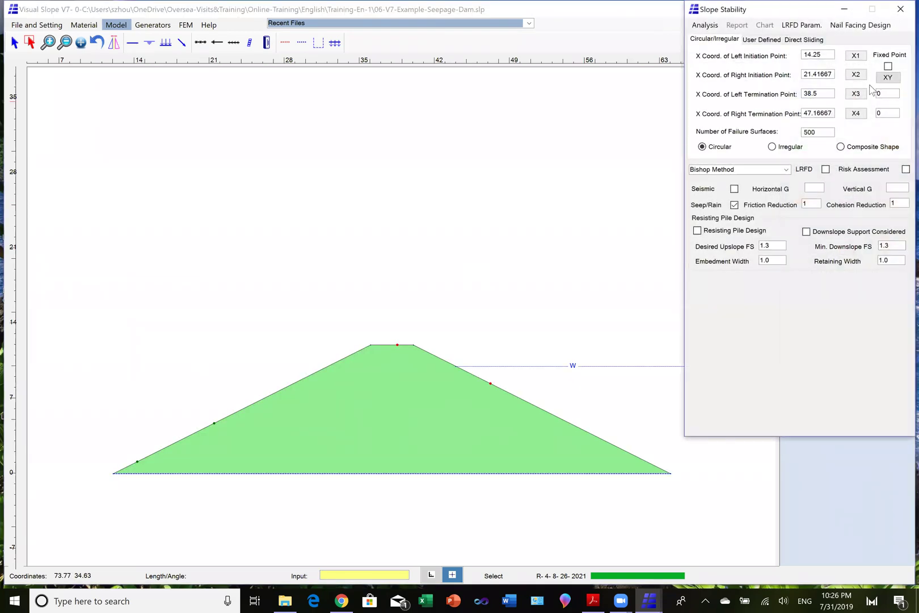
pyautogui.click(715, 26)
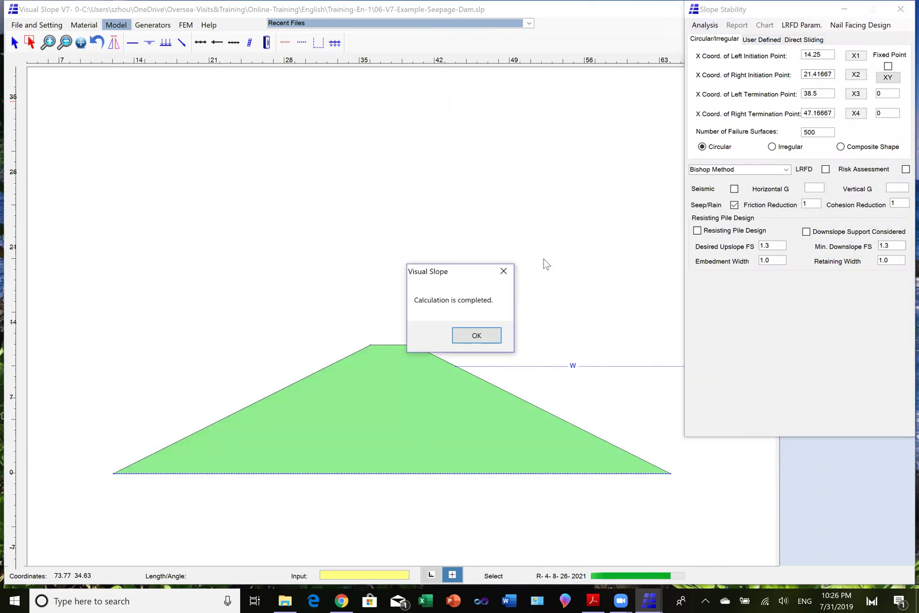
pyautogui.click(475, 335)
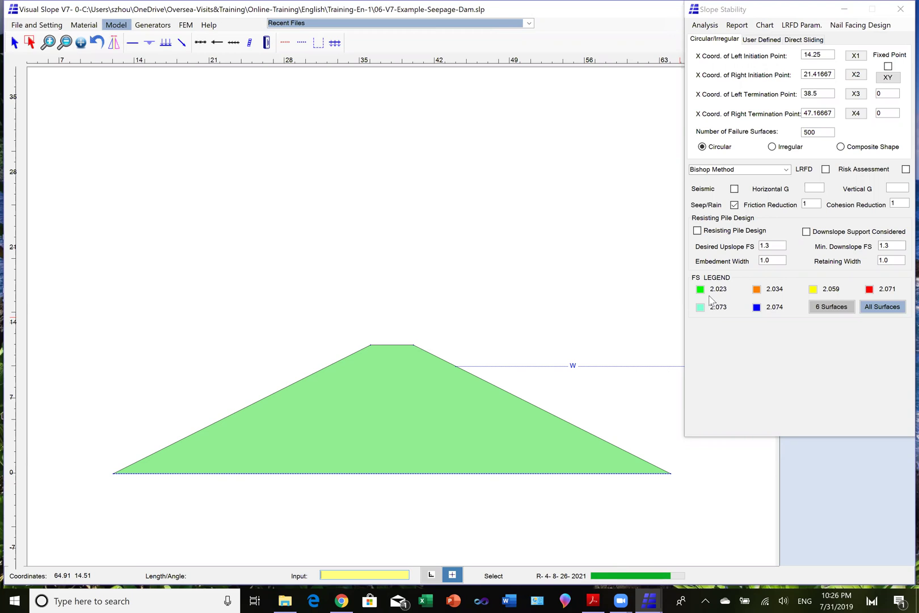
pyautogui.click(700, 289)
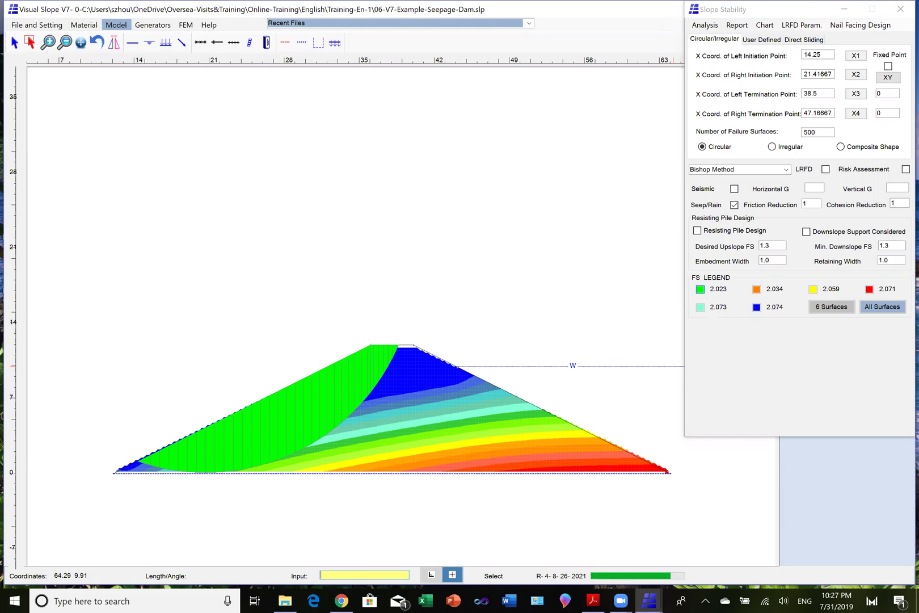
pyautogui.click(900, 9)
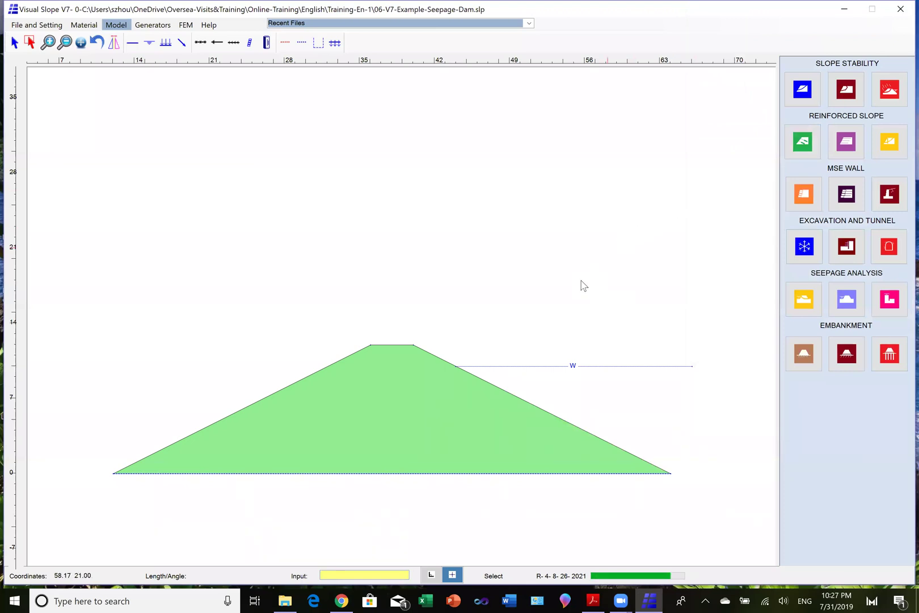
# Step: Switch back to the presentation in Adobe Acrobat Reader and advance to the Modeling slide
pyautogui.click(593, 601)
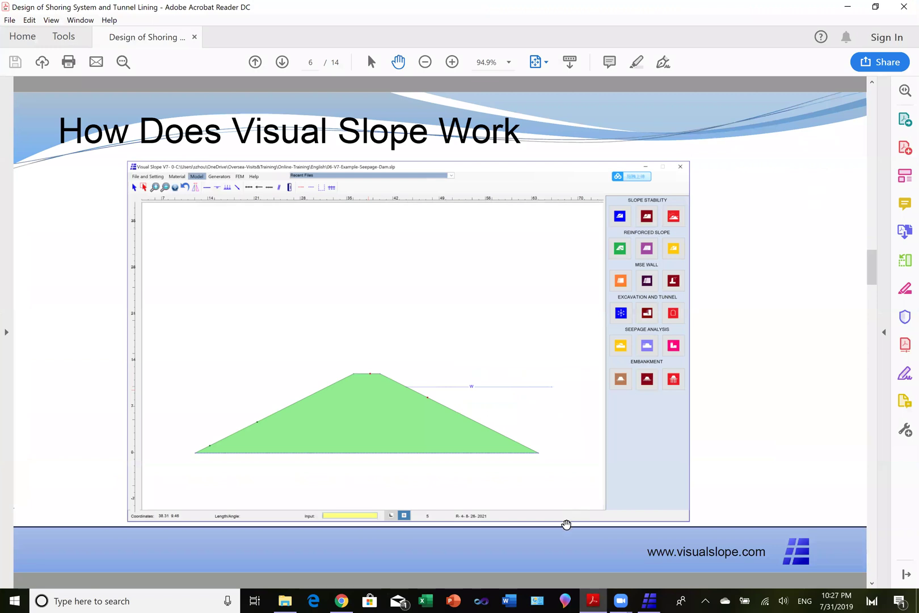
pyautogui.scroll(-1, 567, 524)
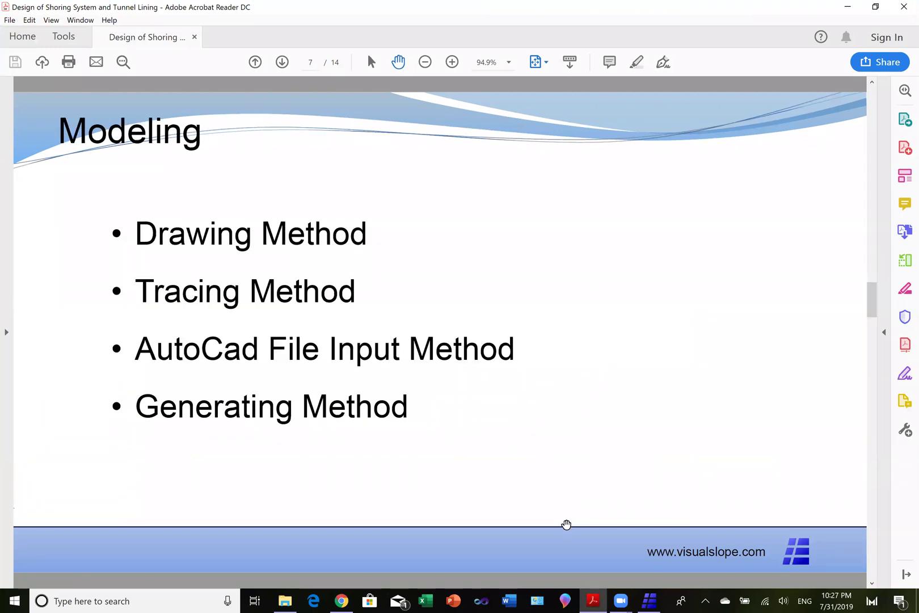
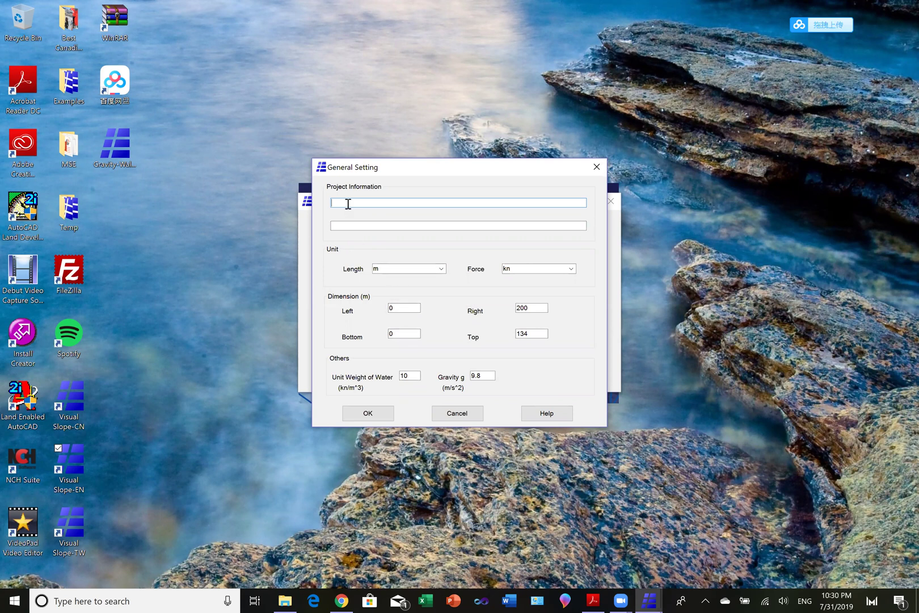
# Step: Enter "Slope Stability Analysis" as the new project's title and select m for length and kn for force
pyautogui.write('Slope Stability Anals')
pyautogui.press('BackSpace')
pyautogui.press('BackSpace')
pyautogui.write('ysis')
pyautogui.click(336, 226)
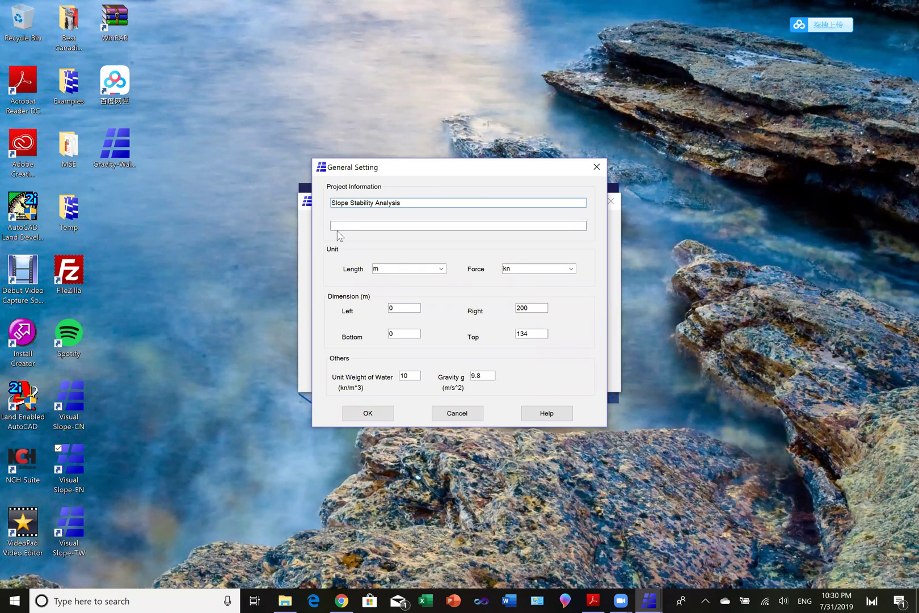
pyautogui.click(440, 270)
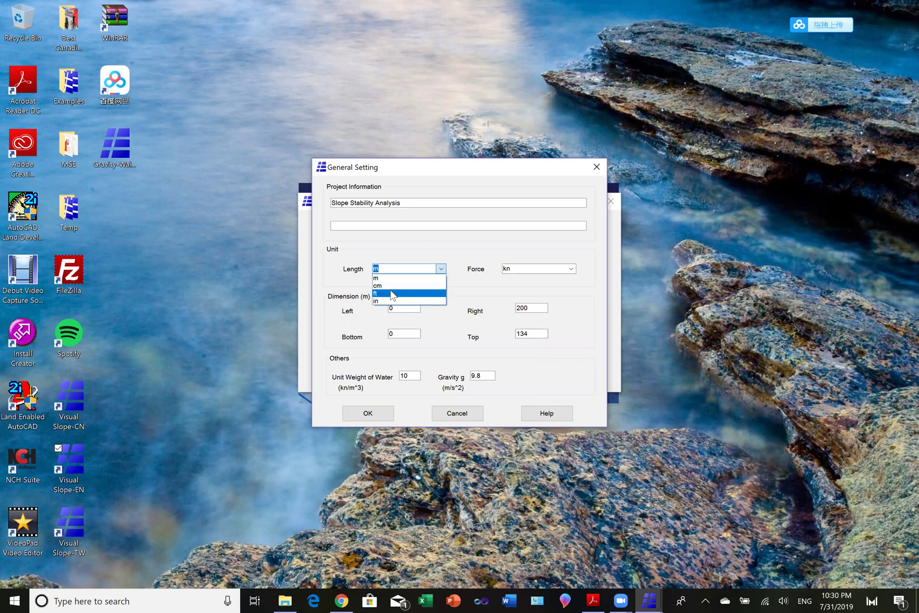
pyautogui.click(428, 277)
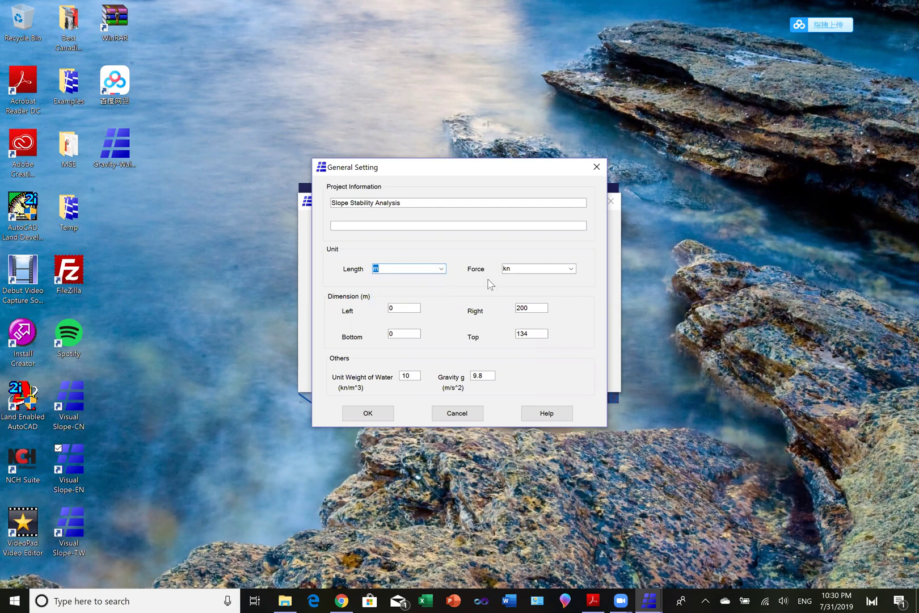
pyautogui.click(572, 269)
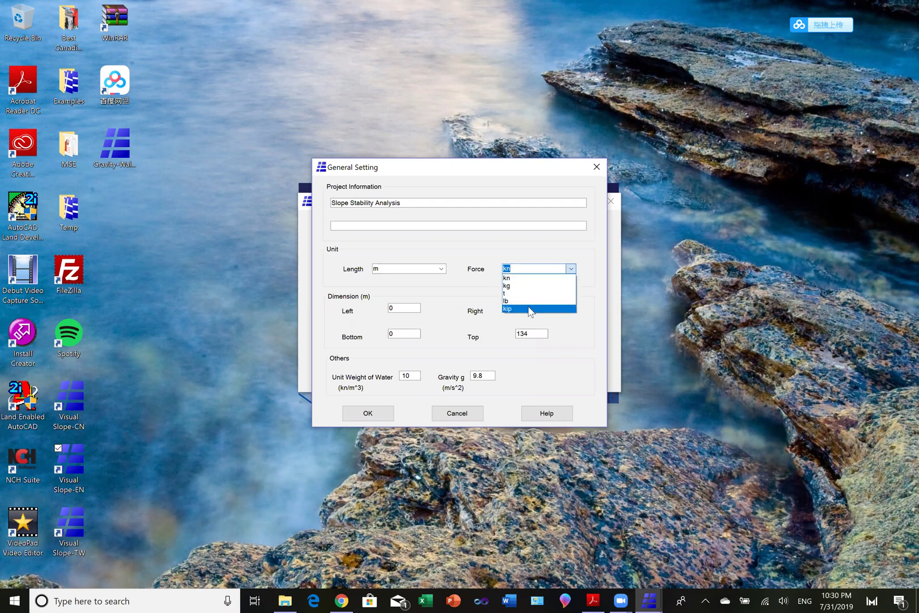
pyautogui.click(529, 278)
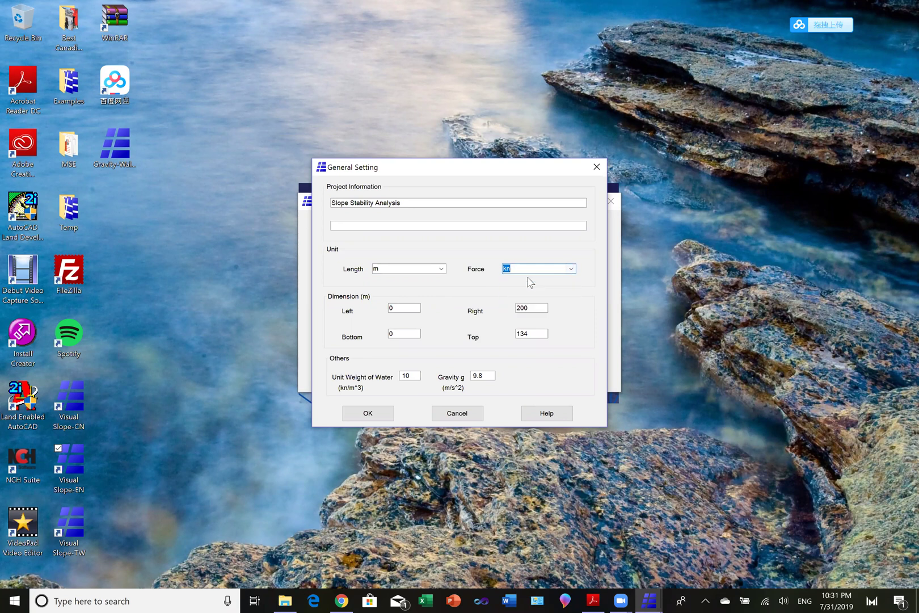
# Step: Set the project dimensions to 110 for right, 100 for bottom and 160 for top, and accept the general settings
pyautogui.doubleClick(403, 307)
pyautogui.moveTo(545, 309); pyautogui.dragTo(499, 315)
pyautogui.write('110')
pyautogui.moveTo(400, 333); pyautogui.dragTo(390, 335)
pyautogui.write('100')
pyautogui.click(529, 334)
pyautogui.press('BackSpace')
pyautogui.press('BackSpace')
pyautogui.write('60')
pyautogui.click(363, 413)
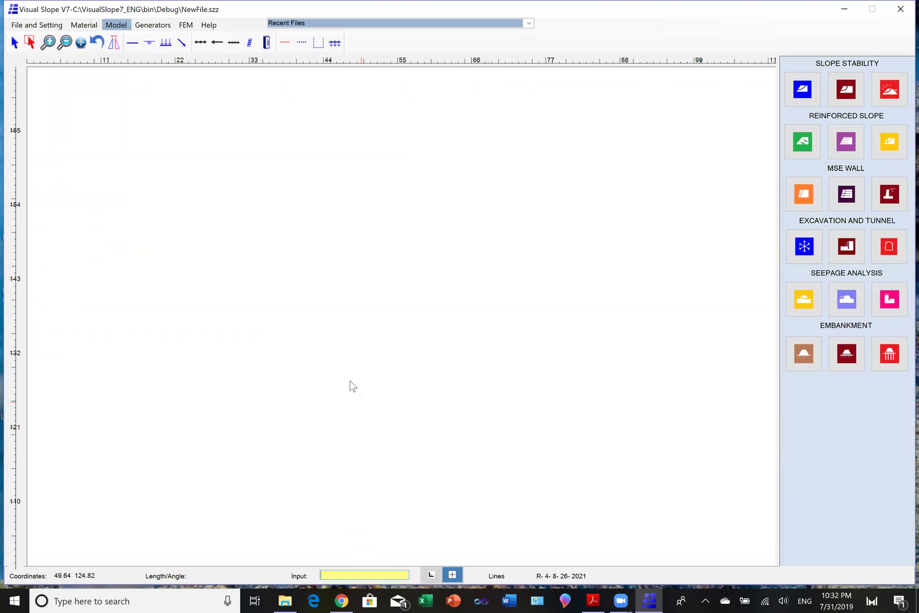
# Step: Reopen the general settings of the new project to review the title, units and dimensions
pyautogui.click(33, 26)
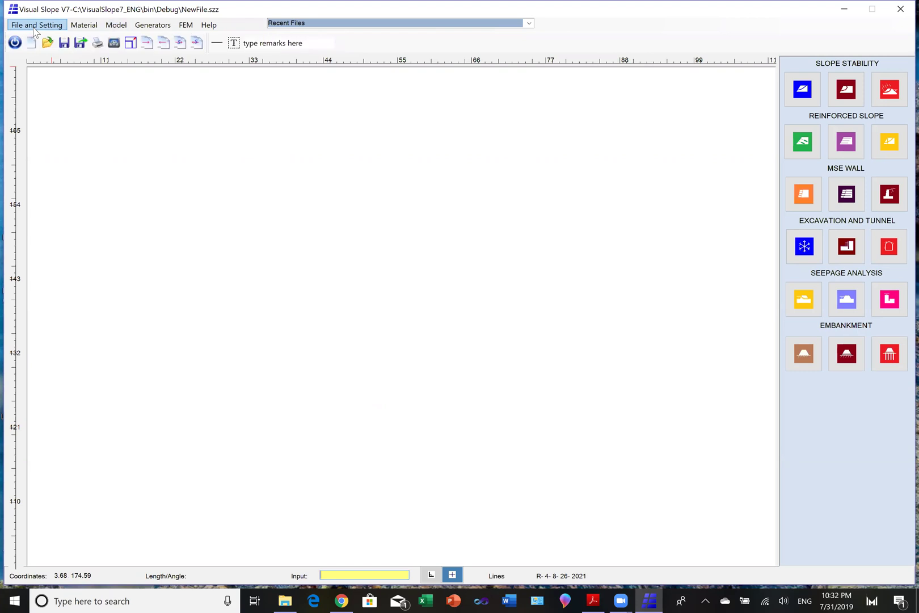
pyautogui.click(113, 43)
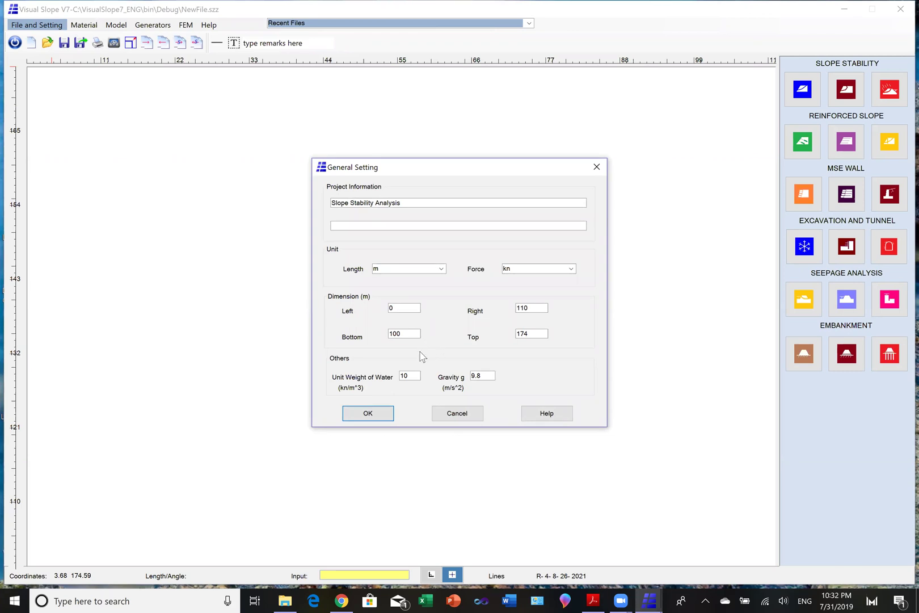
pyautogui.click(370, 415)
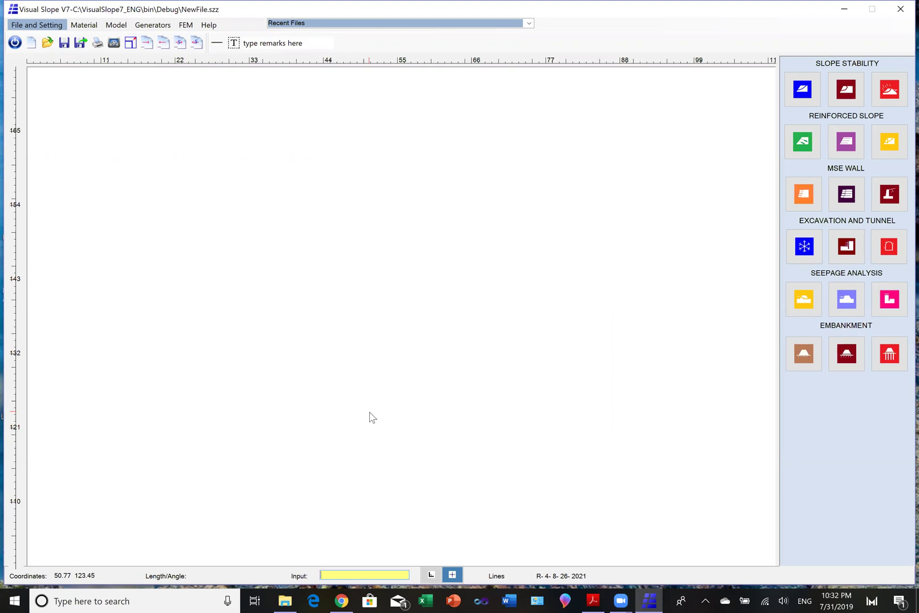
# Step: Open the material manager, choose Soil Material as the material type and start a new soil
pyautogui.click(85, 28)
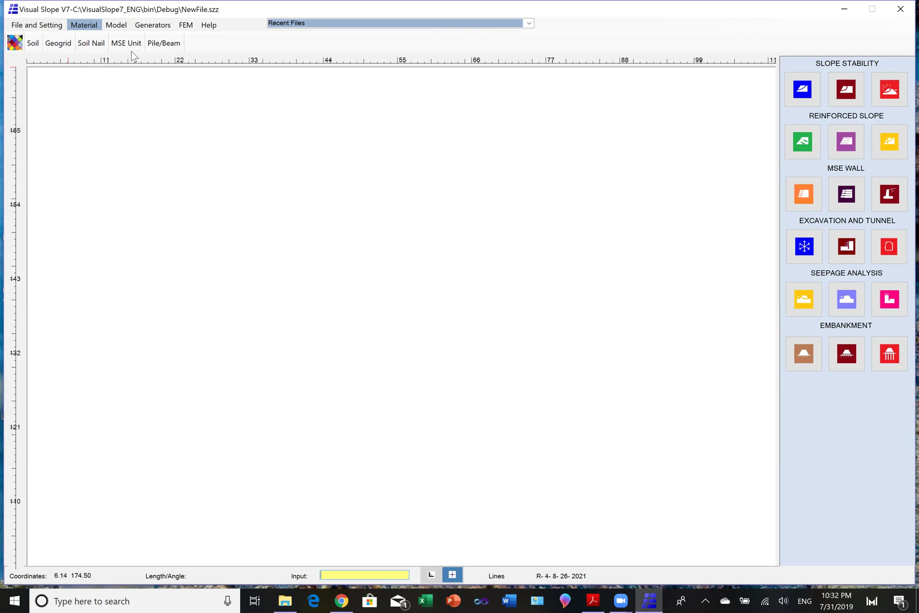
pyautogui.click(14, 43)
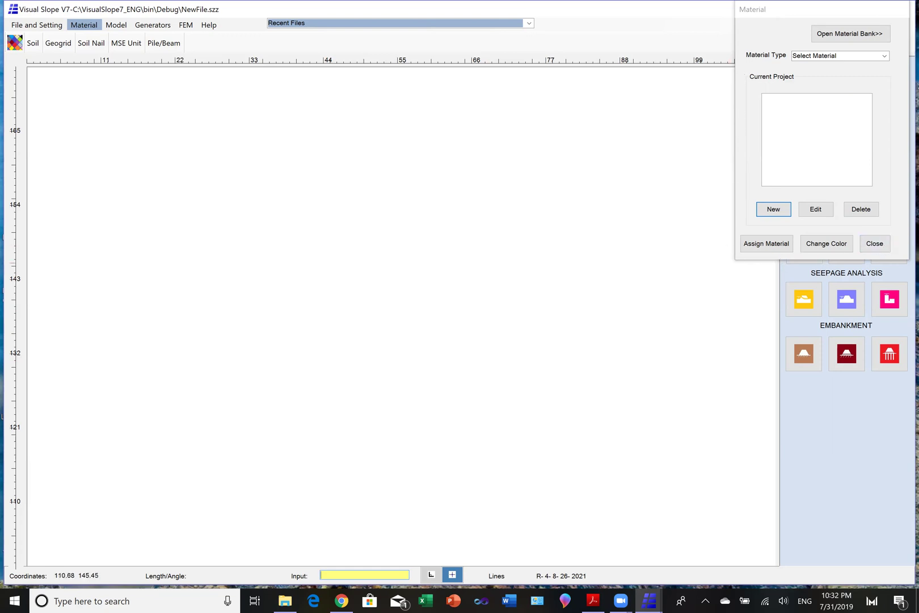
pyautogui.click(885, 56)
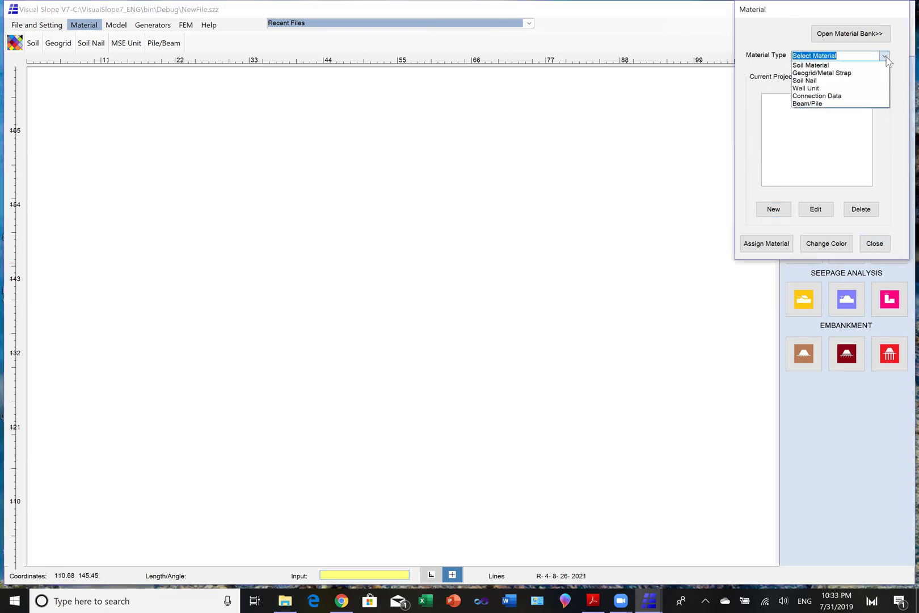
pyautogui.click(822, 66)
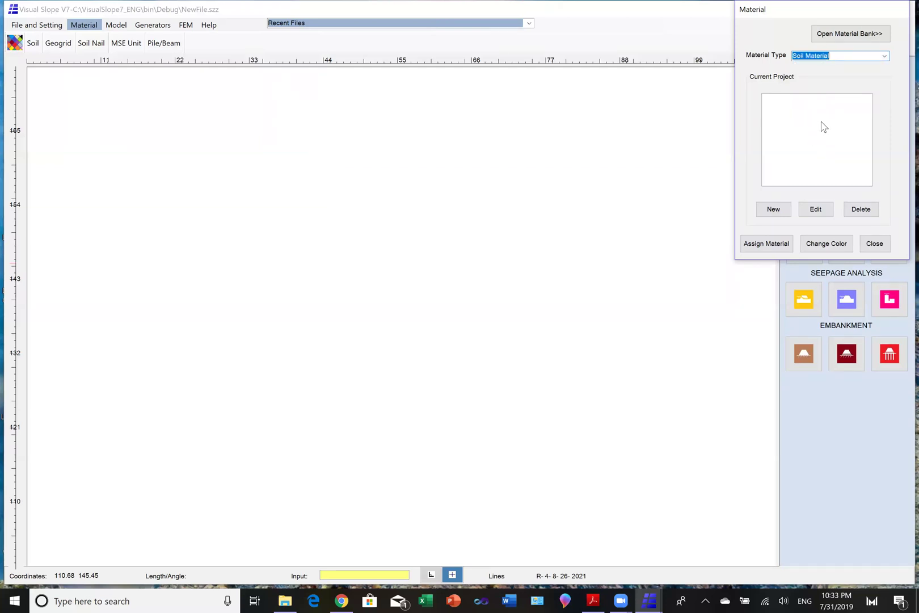
pyautogui.click(776, 211)
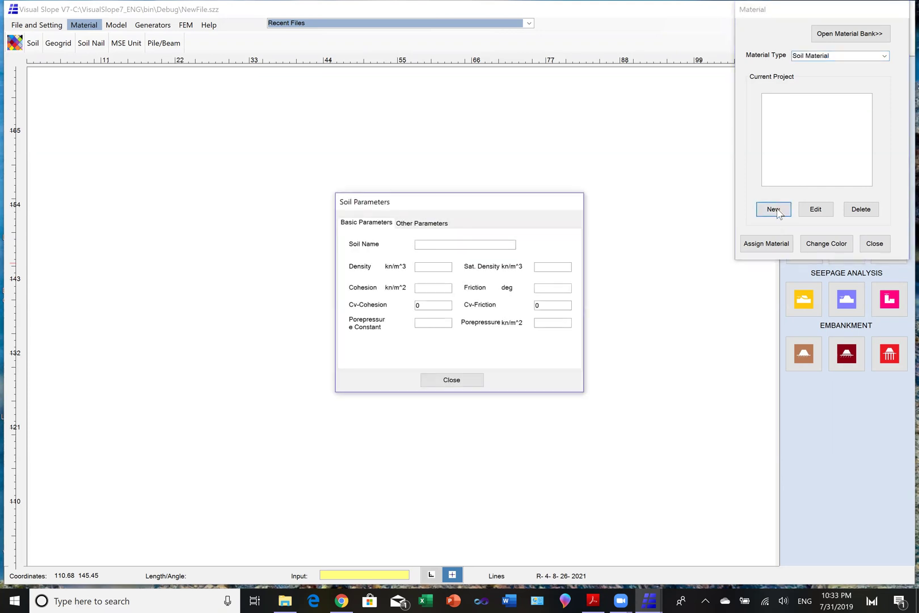
# Step: Define the soil Hard Clay with density 18, saturated density 19, cohesion 30 and friction 18, and save it to the project
pyautogui.click(430, 245)
pyautogui.write('Hard Clay')
pyautogui.click(418, 268)
pyautogui.write('18')
pyautogui.click(538, 268)
pyautogui.write('19')
pyautogui.write('30')
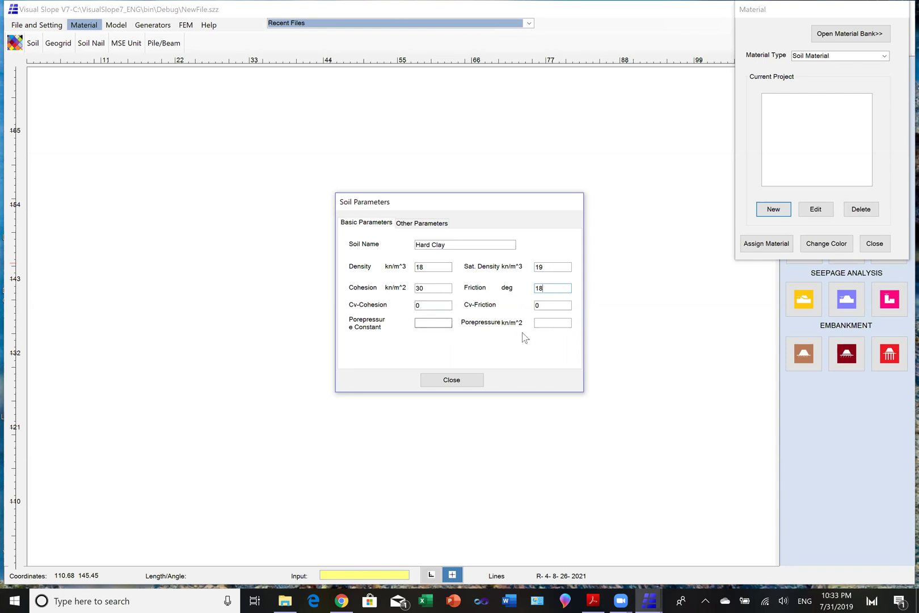
pyautogui.click(426, 224)
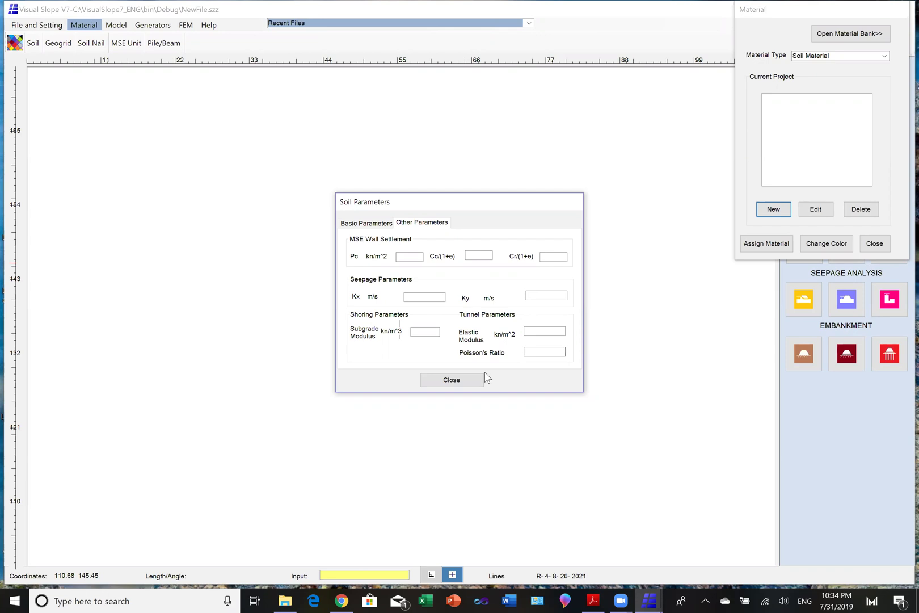
pyautogui.click(370, 226)
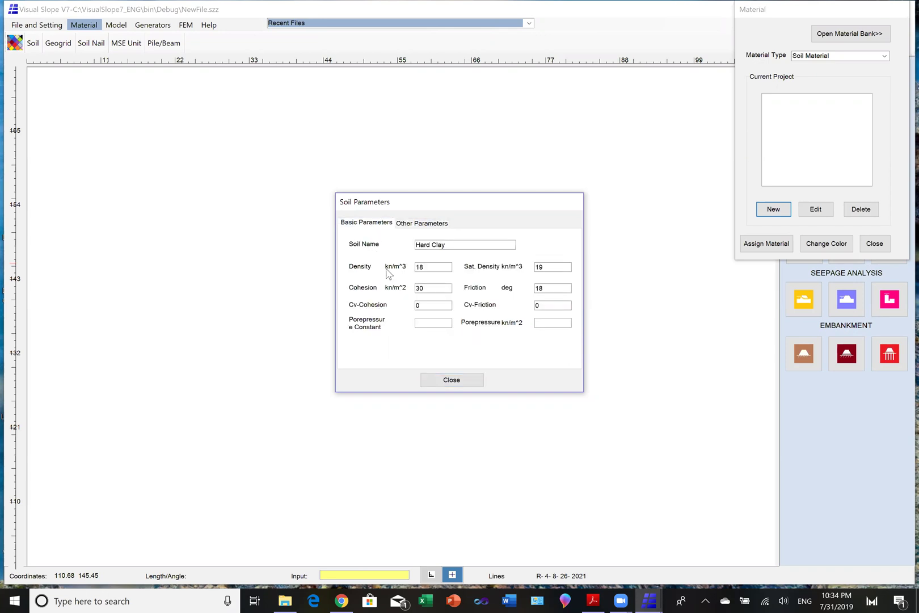
pyautogui.click(451, 380)
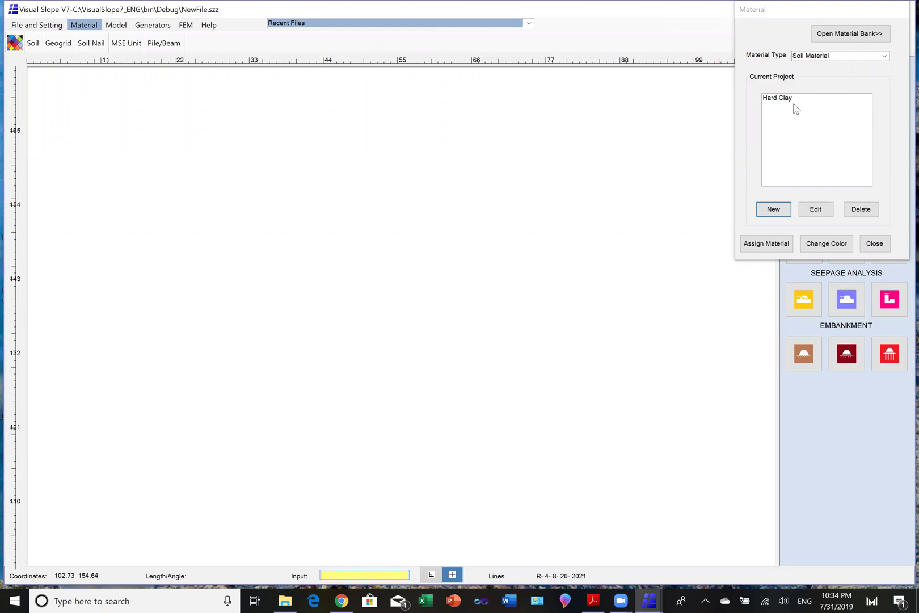
# Step: Copy W Shale from the material bank into the current project and view its bank parameters
pyautogui.click(837, 34)
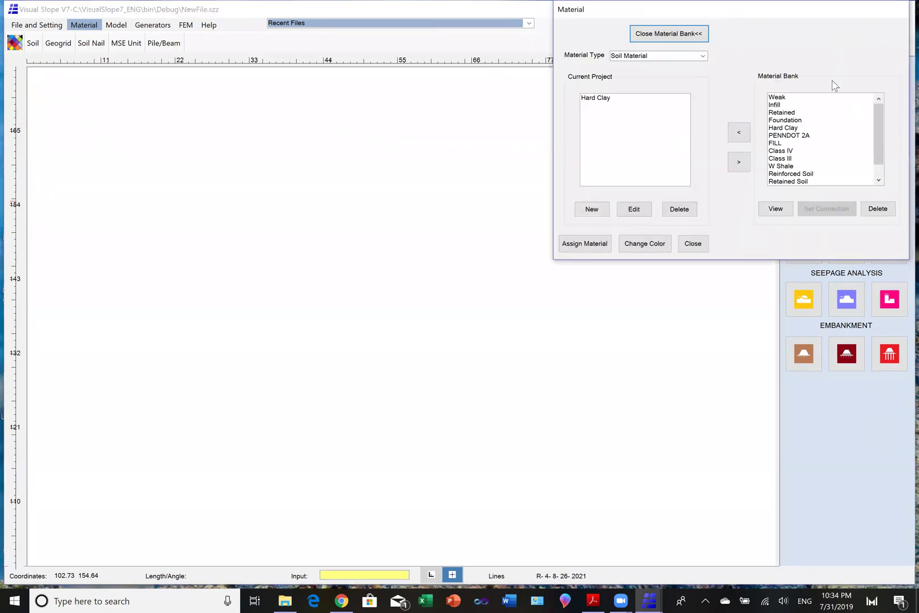
pyautogui.click(606, 103)
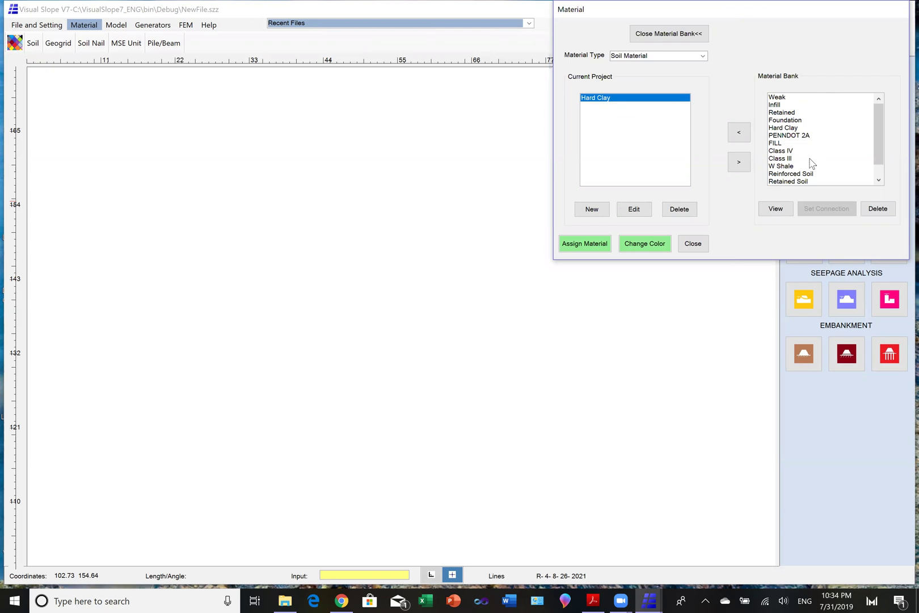
pyautogui.moveTo(878, 145); pyautogui.dragTo(880, 177)
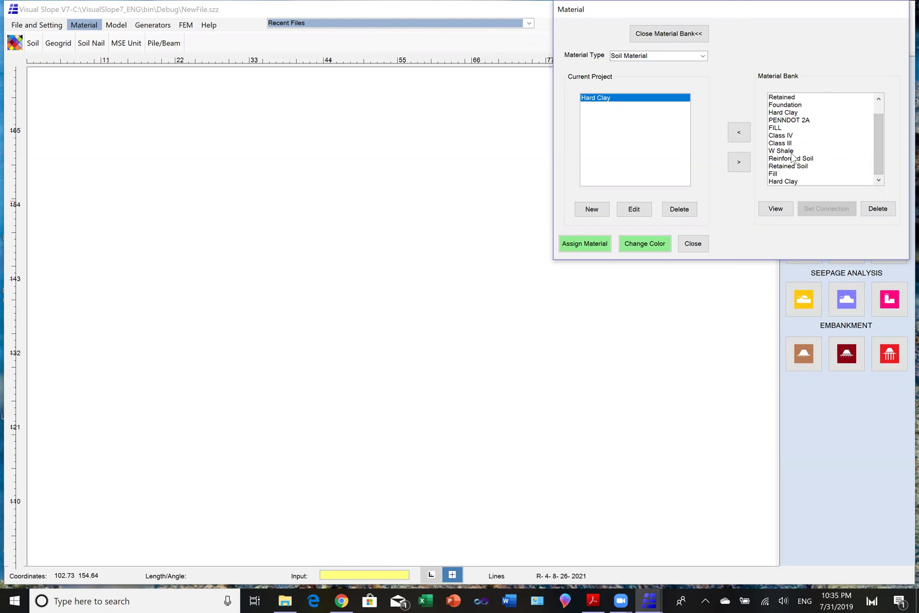
pyautogui.click(791, 151)
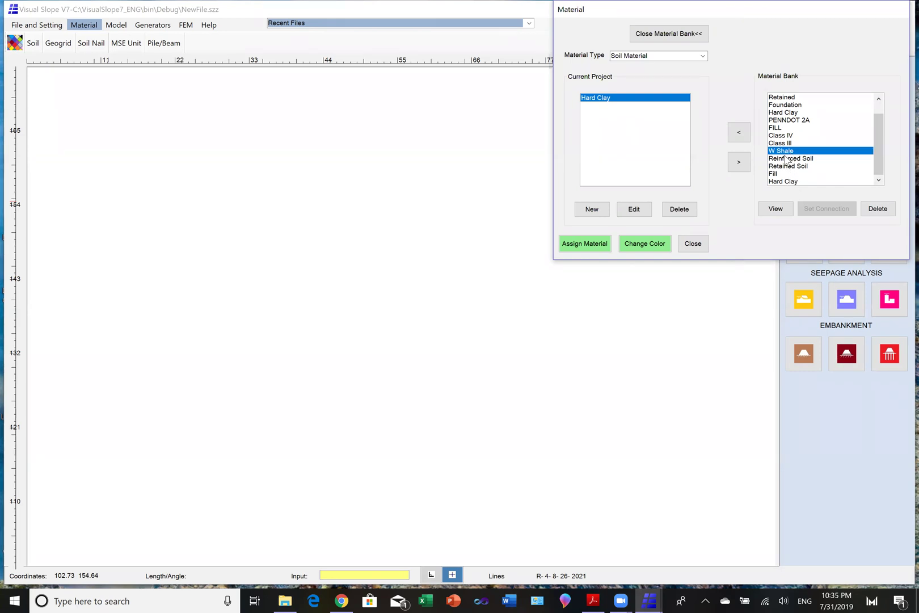
pyautogui.click(739, 136)
pyautogui.click(603, 106)
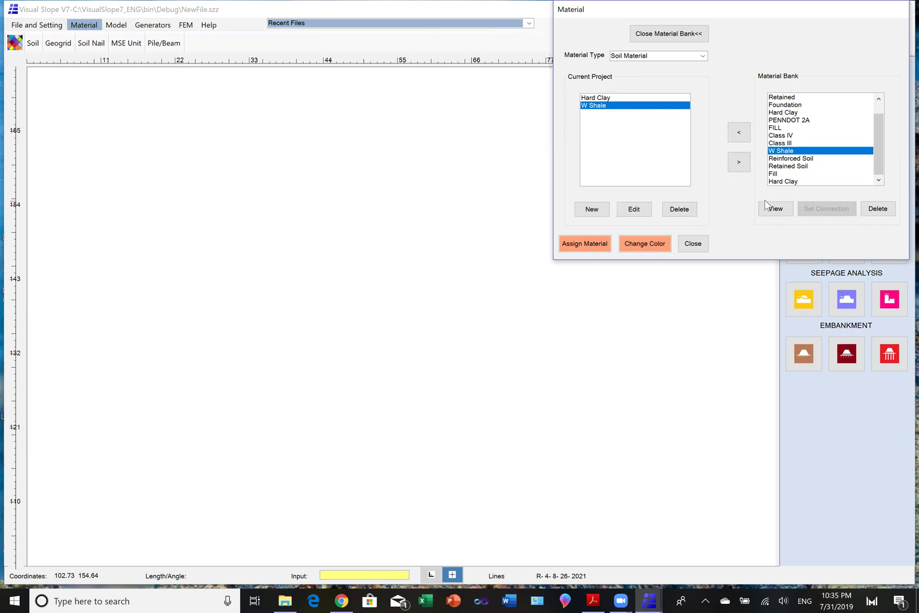
pyautogui.click(776, 210)
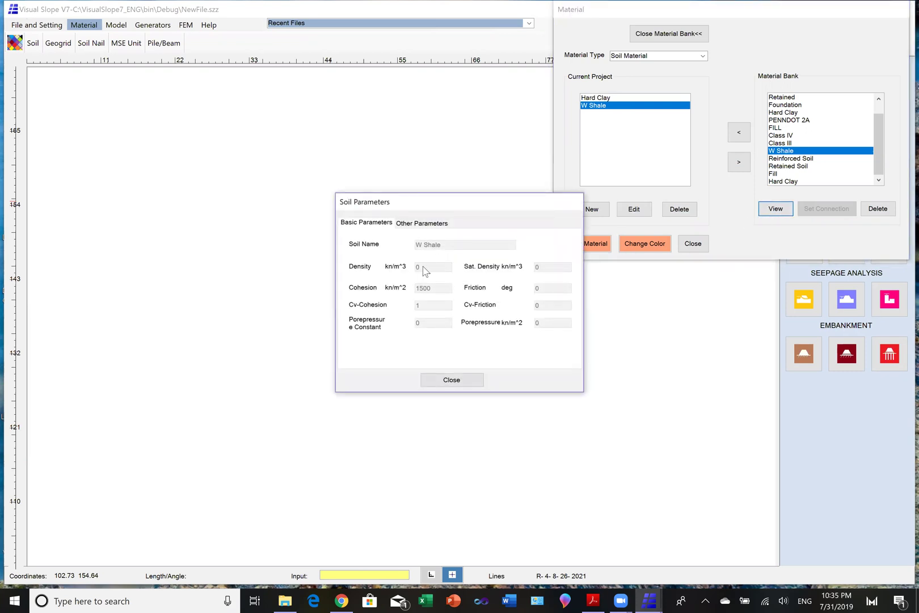
pyautogui.click(453, 383)
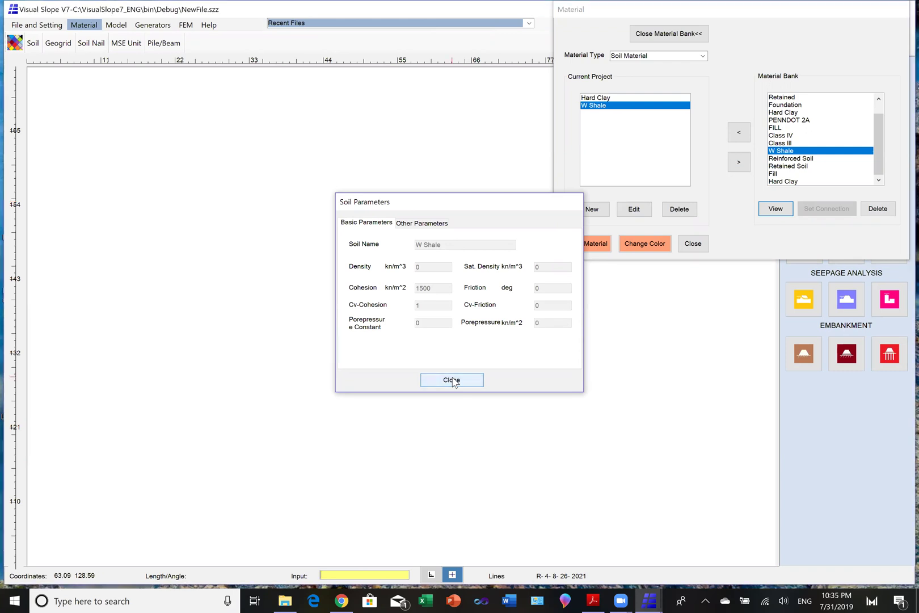
# Step: Edit the project's W Shale density and cohesion, and set its saturated density to 21 kn/m^3
pyautogui.click(633, 209)
pyautogui.doubleClick(416, 268)
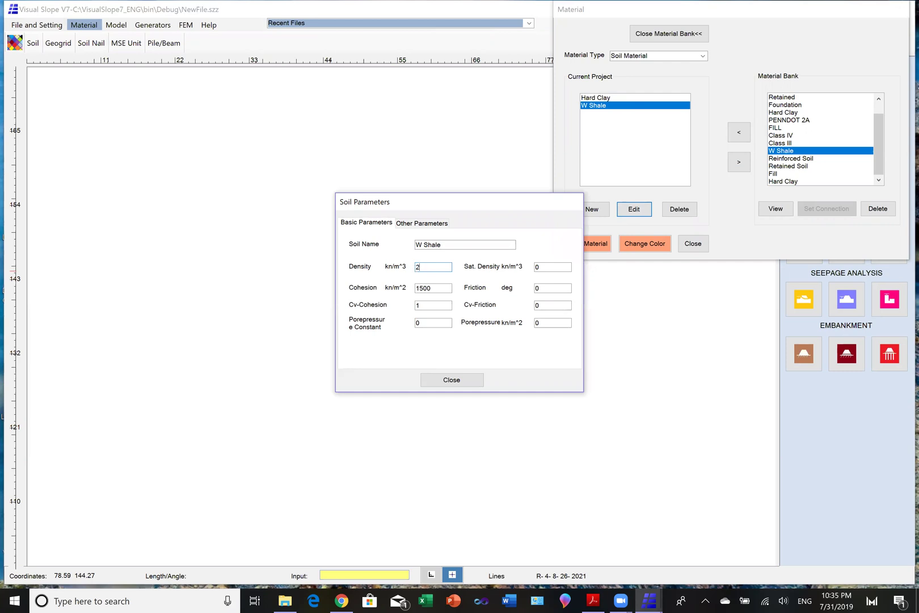
pyautogui.doubleClick(536, 266)
pyautogui.write('21')
pyautogui.click(428, 288)
pyautogui.doubleClick(427, 288)
pyautogui.write('2')
pyautogui.click(441, 380)
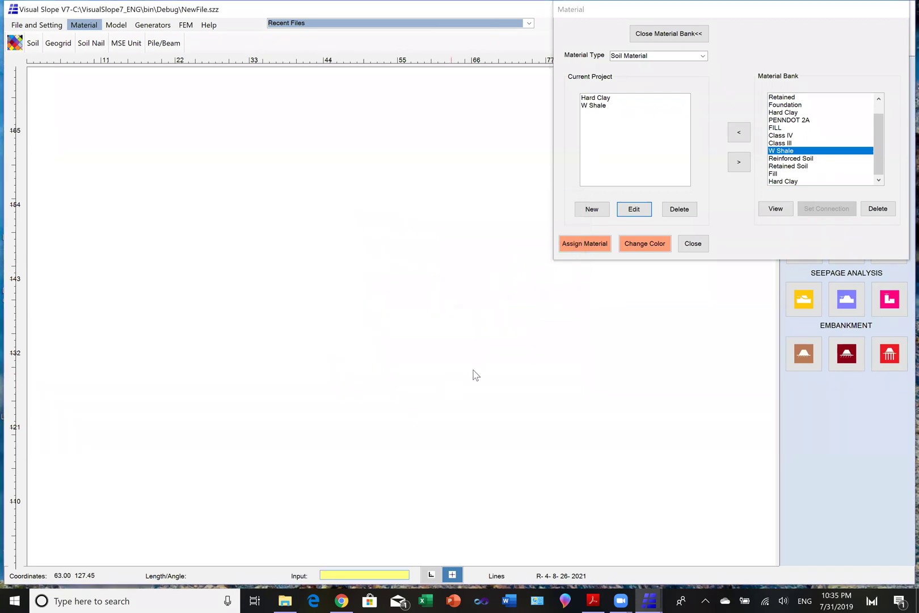
# Step: Change the display color of W Shale to light yellow and close the material manager
pyautogui.click(600, 101)
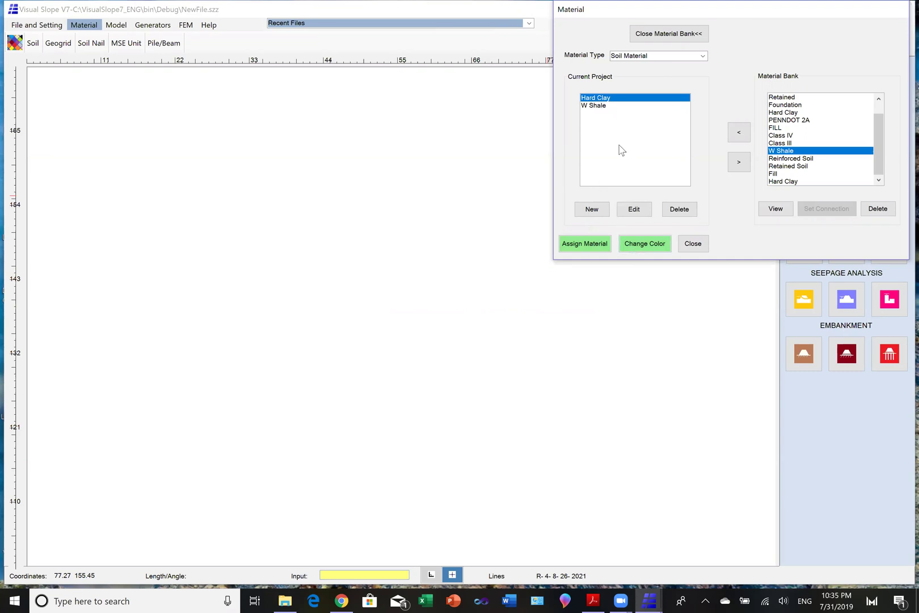
pyautogui.click(595, 107)
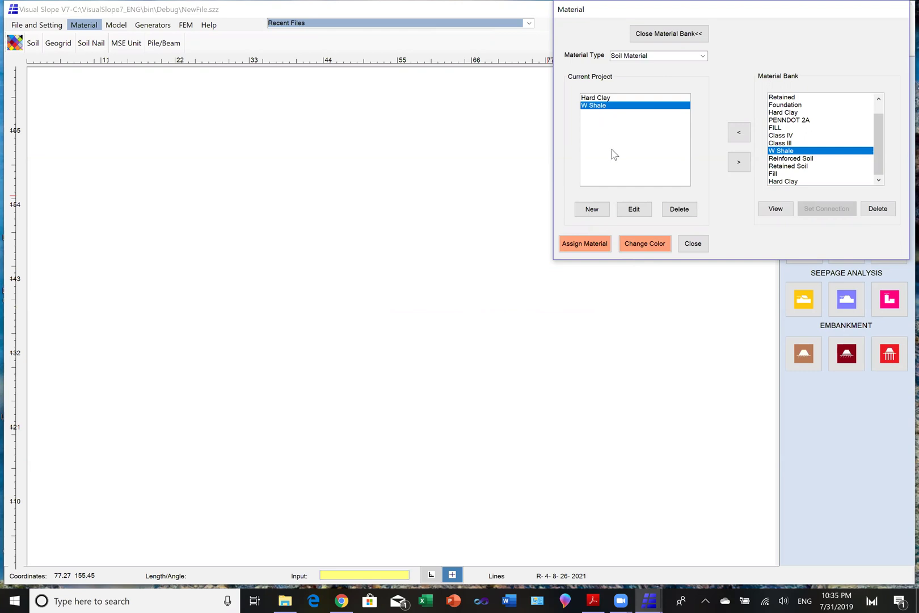
pyautogui.click(639, 245)
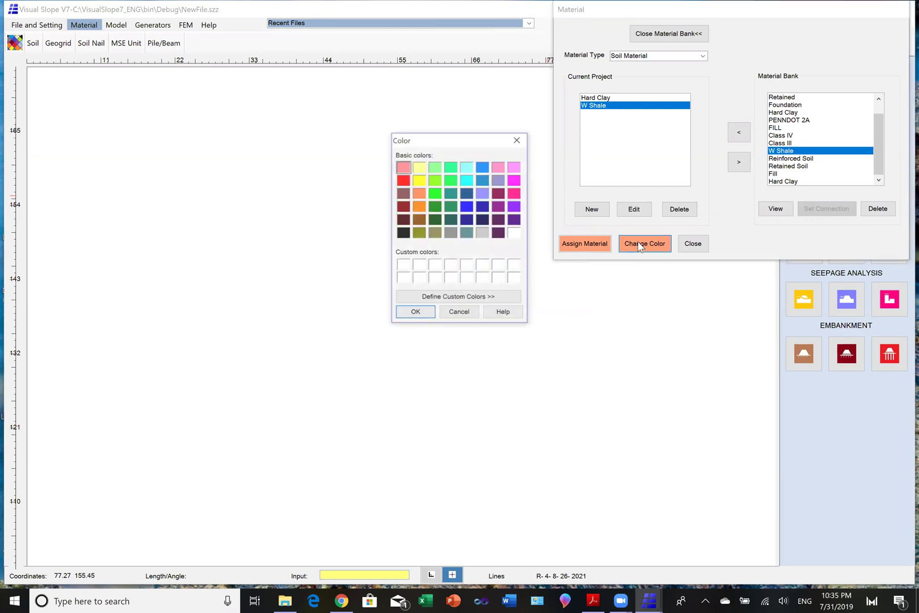
pyautogui.click(419, 169)
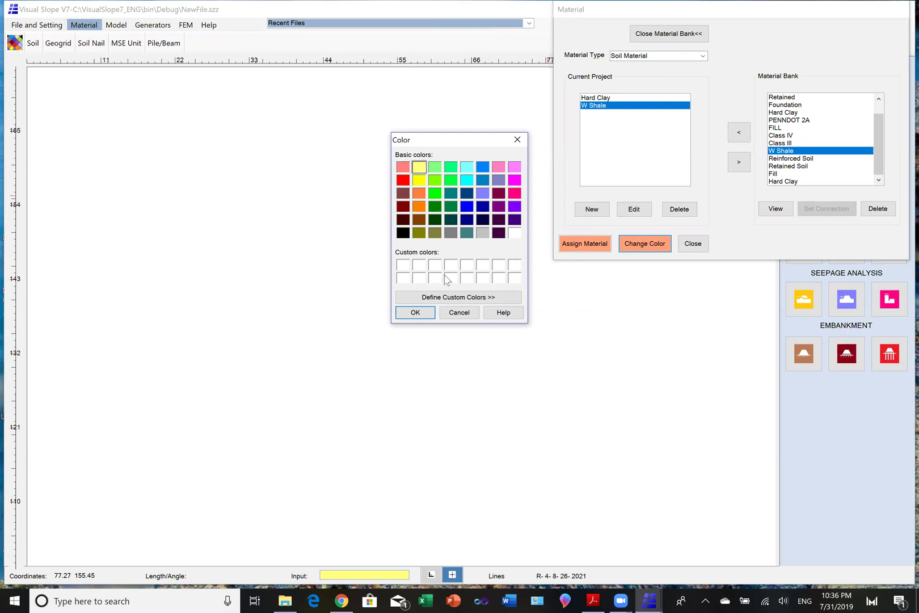
pyautogui.click(415, 313)
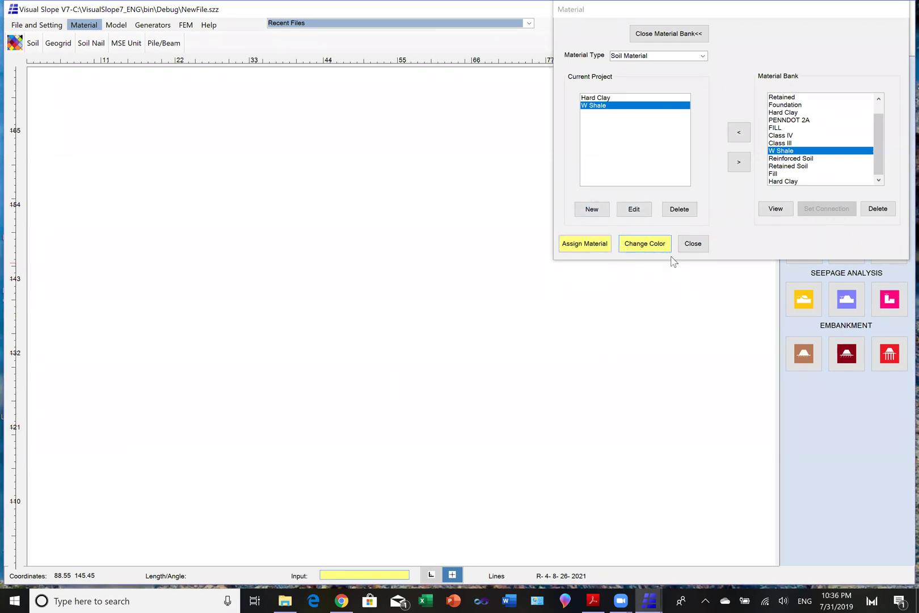
pyautogui.click(693, 244)
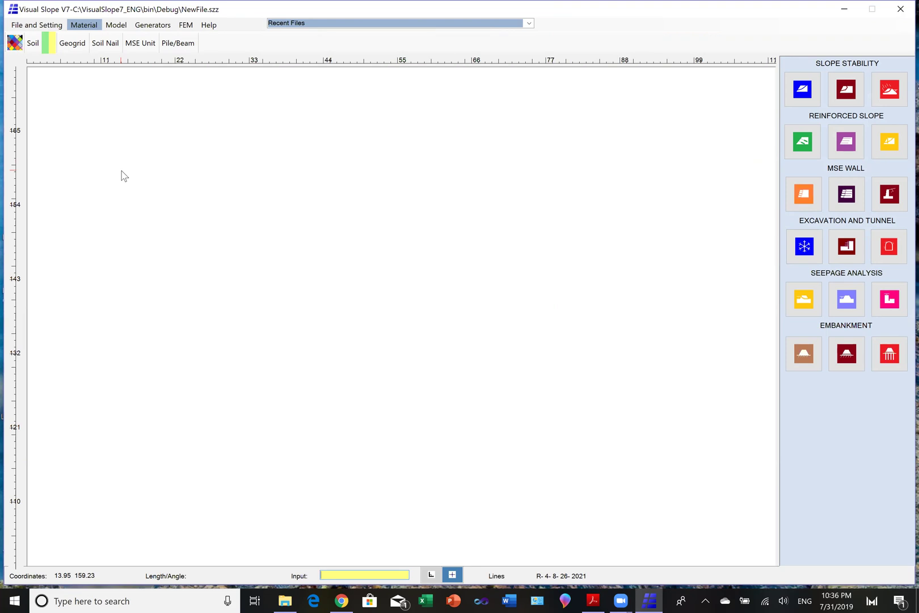
# Step: Start the ground surface line at about 20, 120 and draw its first segment to 40, 120
pyautogui.click(117, 25)
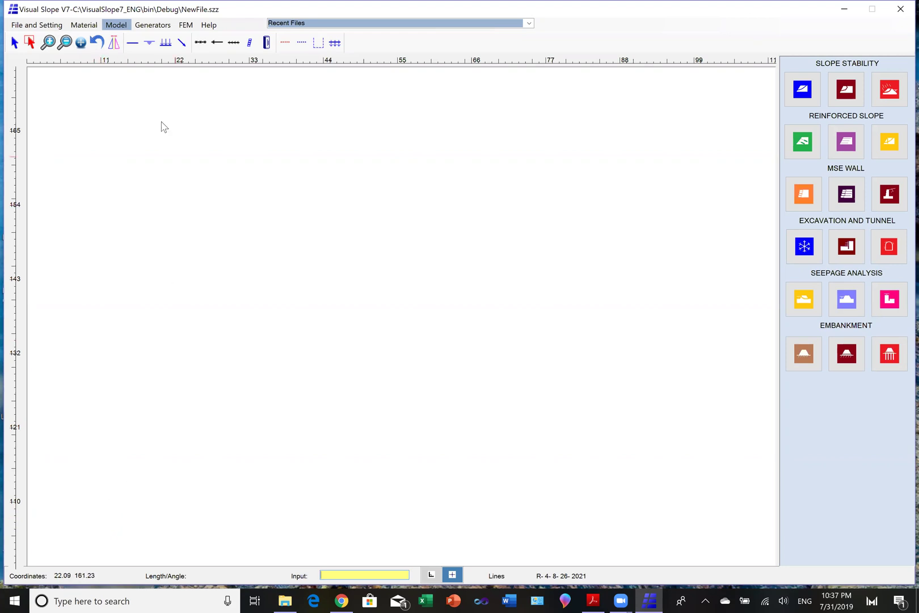
pyautogui.click(132, 44)
pyautogui.click(161, 434)
pyautogui.write('40')
pyautogui.write('120')
pyautogui.press('Return')
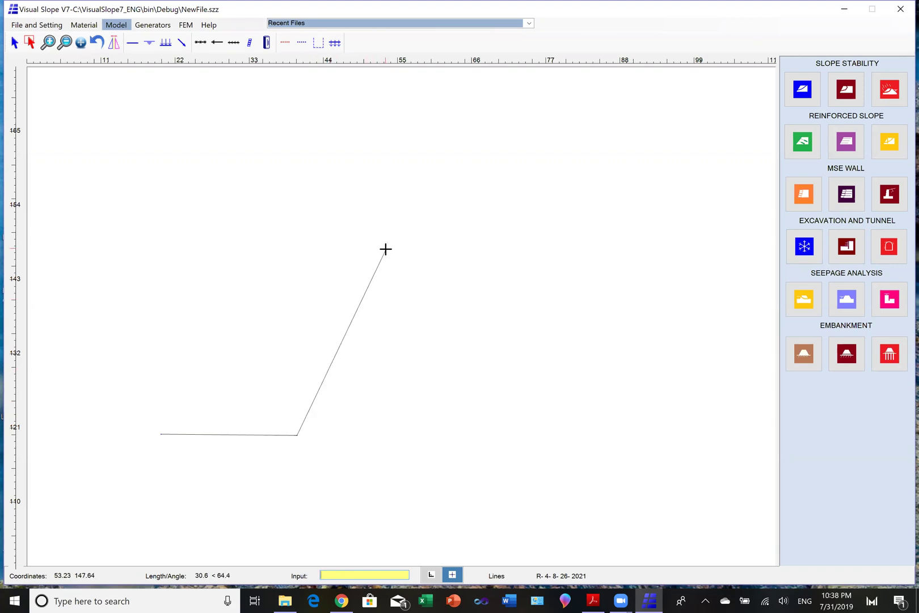
# Step: Continue the surface line to 60, 145, add a segment of length 20 at angle 0, and end the line at about 103, 145
pyautogui.write('60 145')
pyautogui.press('Return')
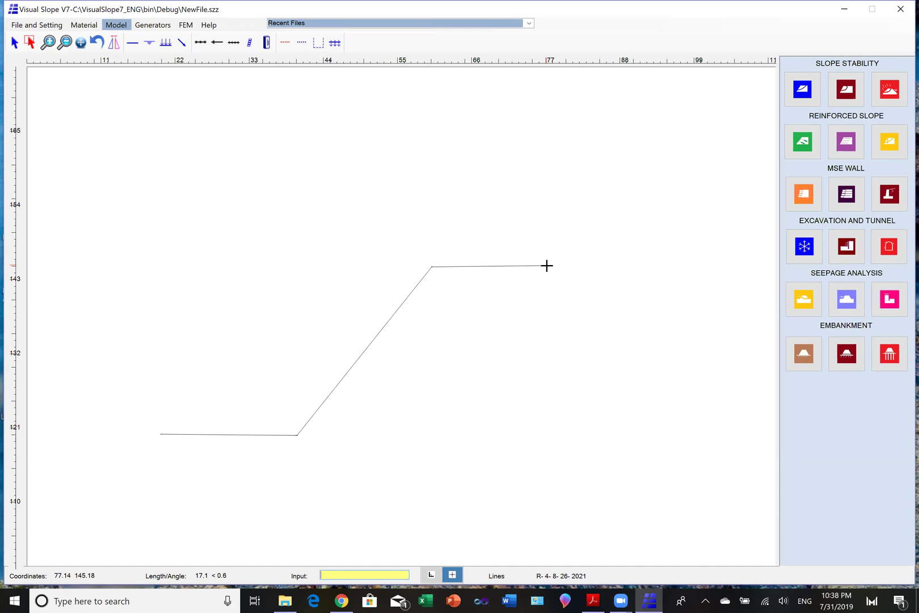
pyautogui.write('20')
pyautogui.write('<0')
pyautogui.press('Return')
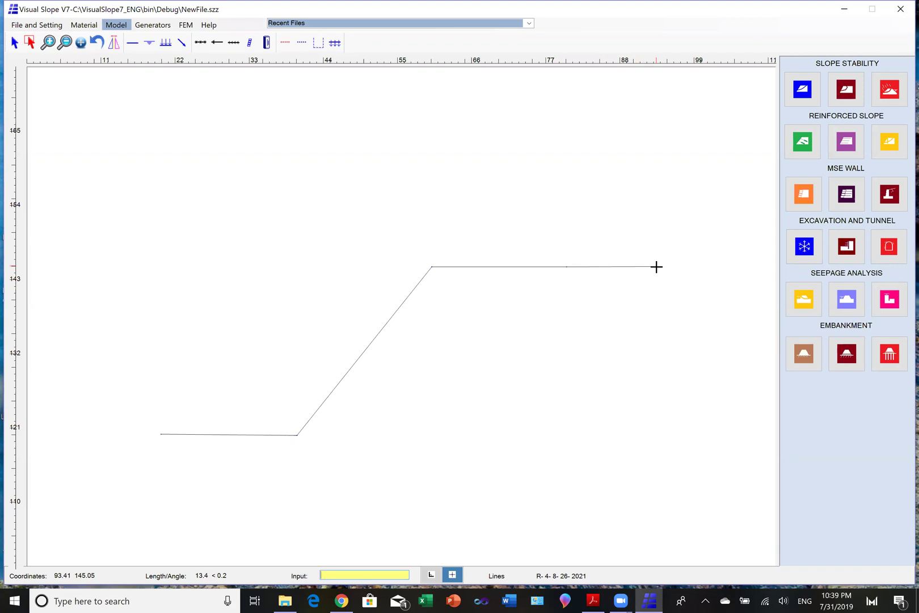
pyautogui.click(721, 265)
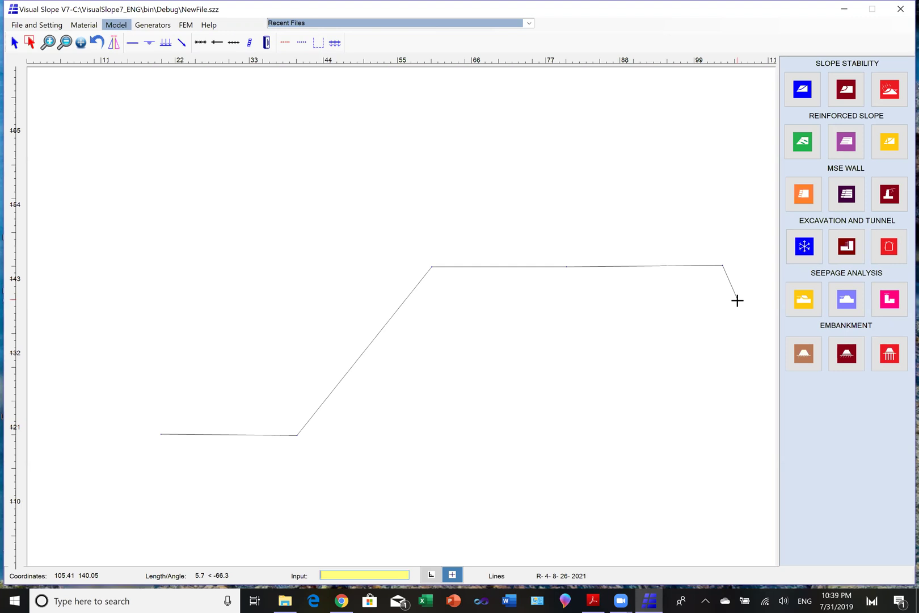
pyautogui.rightClick(737, 300)
# Step: Draw a second soil boundary from the slope toe to about 61, 120, and up to the end of the crest's 20 m segment
pyautogui.click(133, 42)
pyautogui.click(297, 435)
pyautogui.click(439, 437)
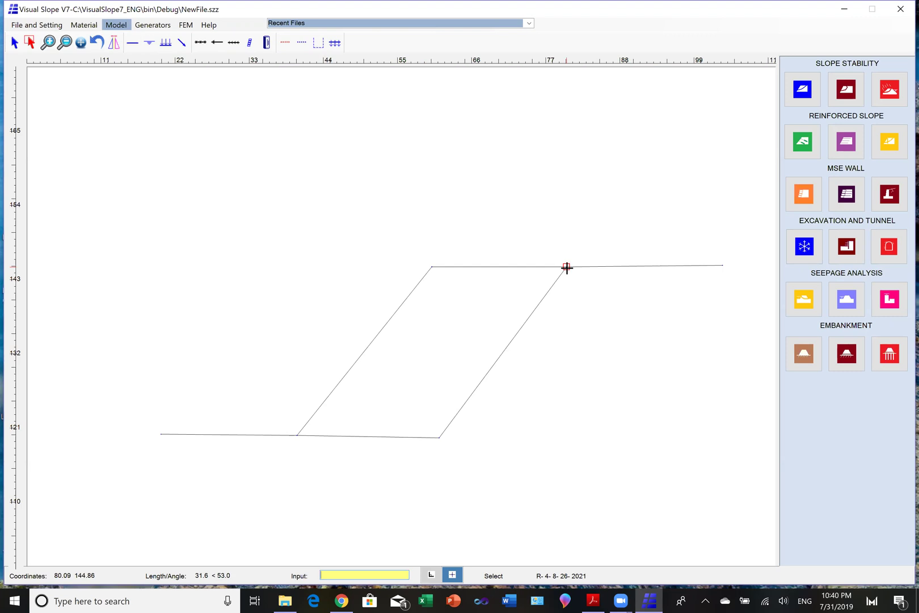
pyautogui.click(567, 267)
# Step: Set the surface line's starting point to X 20 and Y 120
pyautogui.click(161, 435)
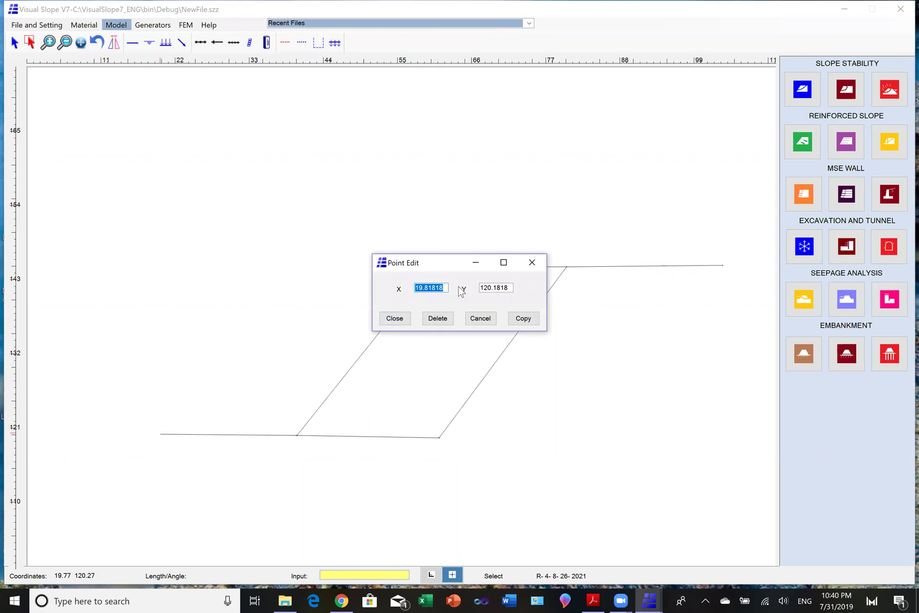
pyautogui.write('20')
pyautogui.doubleClick(504, 288)
pyautogui.write('120.')
pyautogui.click(394, 318)
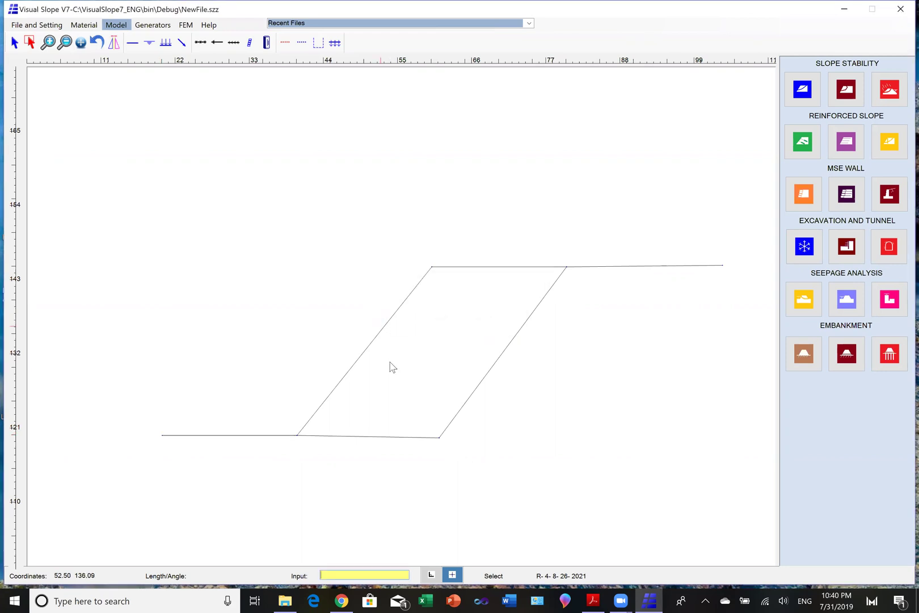
# Step: Set the lower corner point of the second soil boundary to X 60 and Y 120
pyautogui.click(439, 439)
pyautogui.click(889, 188)
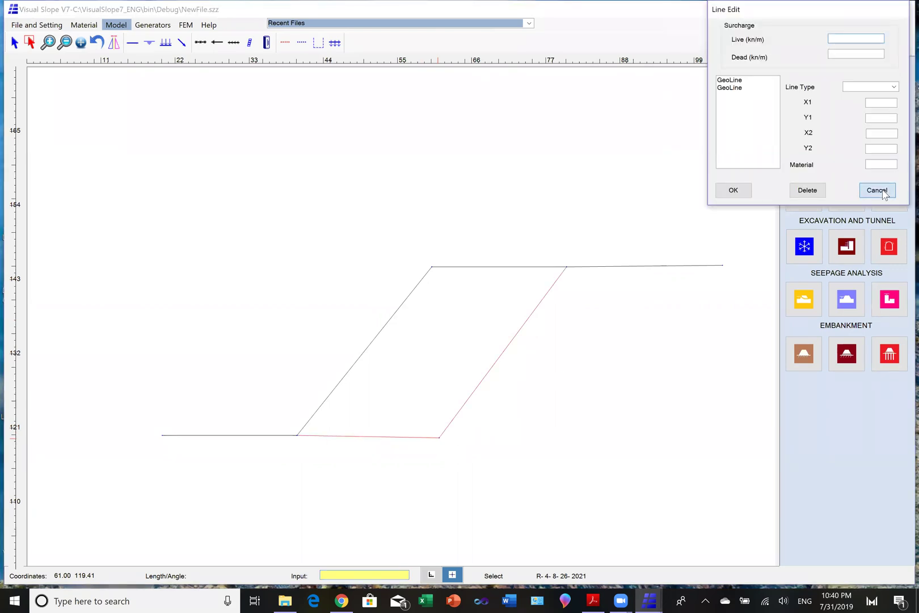
pyautogui.click(439, 438)
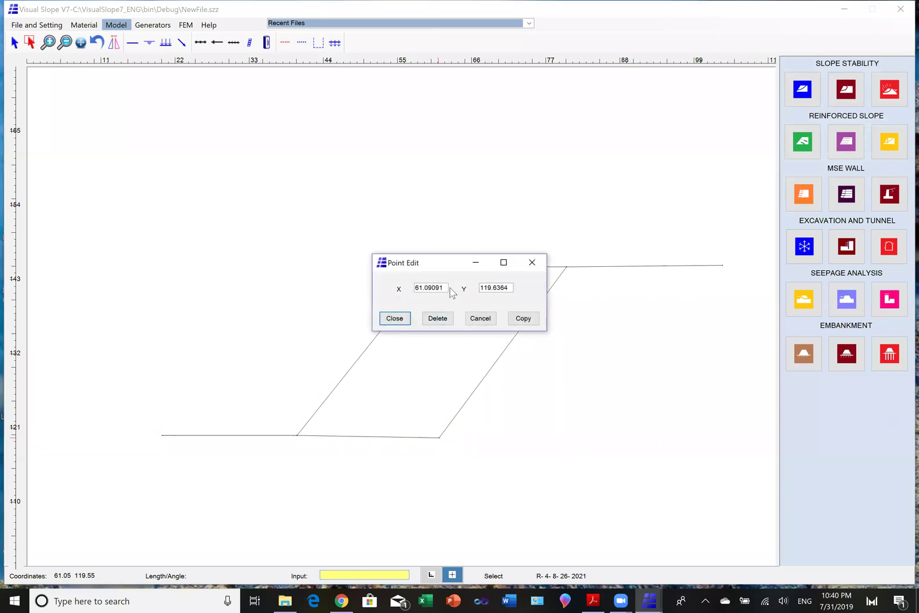
pyautogui.moveTo(445, 288); pyautogui.dragTo(422, 290)
pyautogui.write('0')
pyautogui.moveTo(511, 288); pyautogui.dragTo(483, 290)
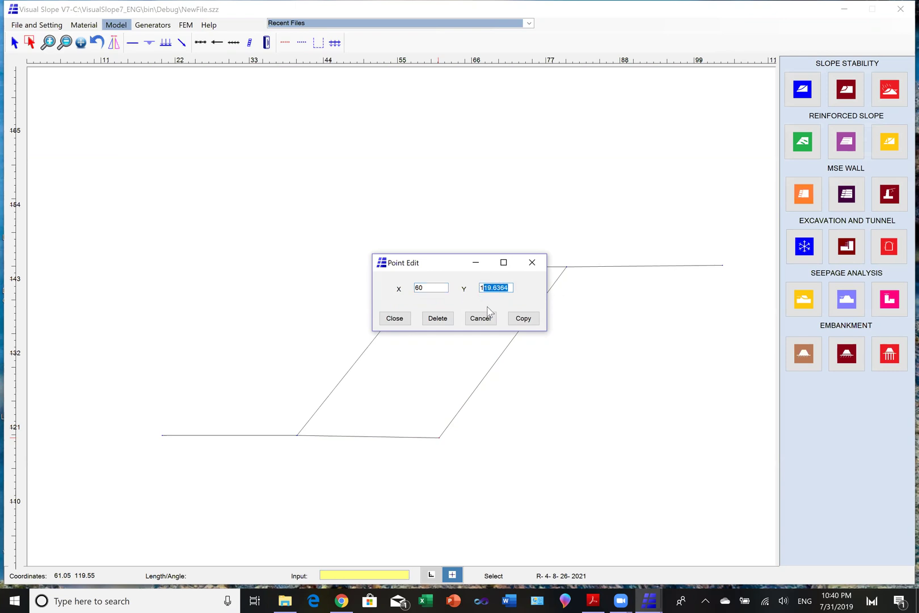
pyautogui.write('20')
pyautogui.click(394, 317)
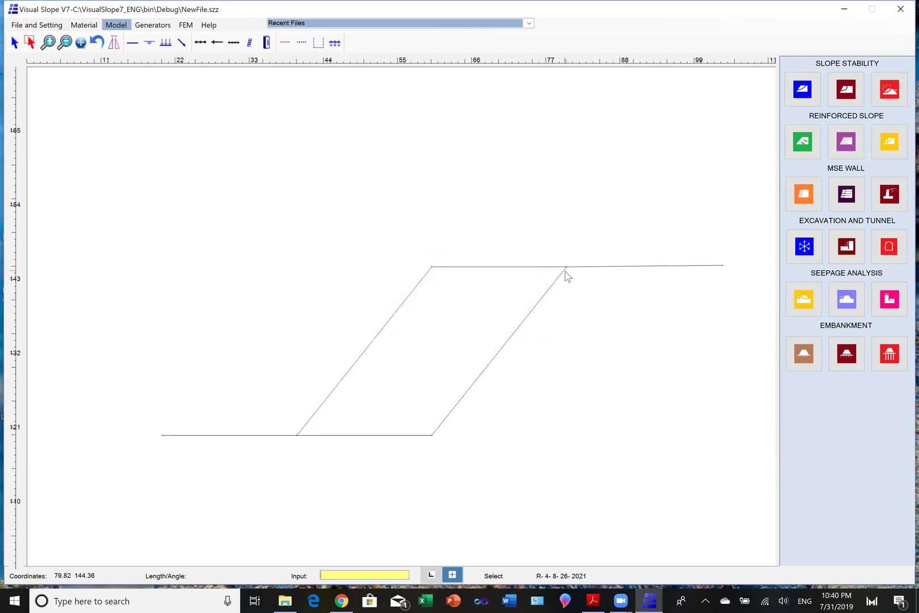
# Step: Set the crest line's far end point to X 105 and Y 145, and enclose the soil below with the model boundary
pyautogui.click(721, 271)
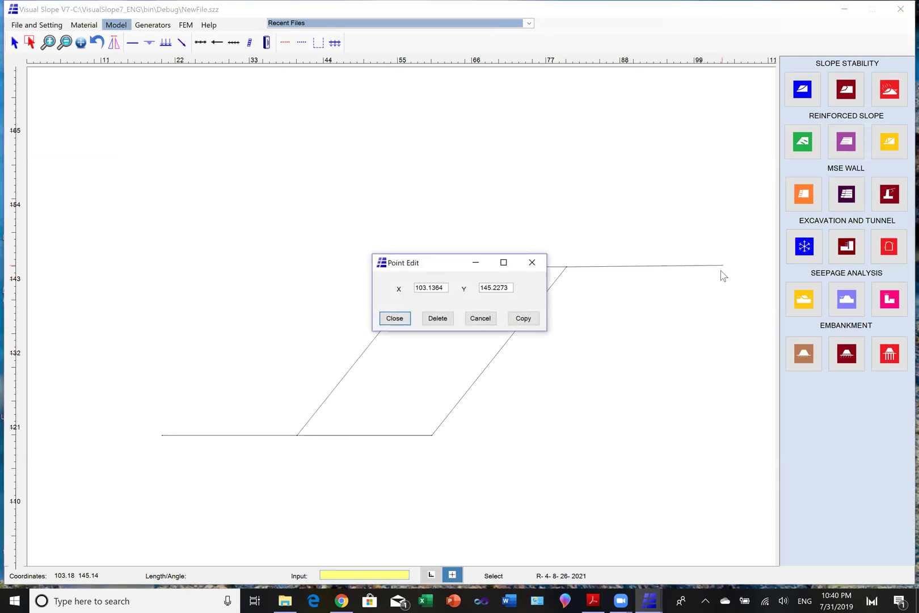
pyautogui.moveTo(445, 287); pyautogui.dragTo(422, 288)
pyautogui.write('5')
pyautogui.moveTo(512, 288); pyautogui.dragTo(491, 290)
pyautogui.press('BackSpace')
pyautogui.click(395, 319)
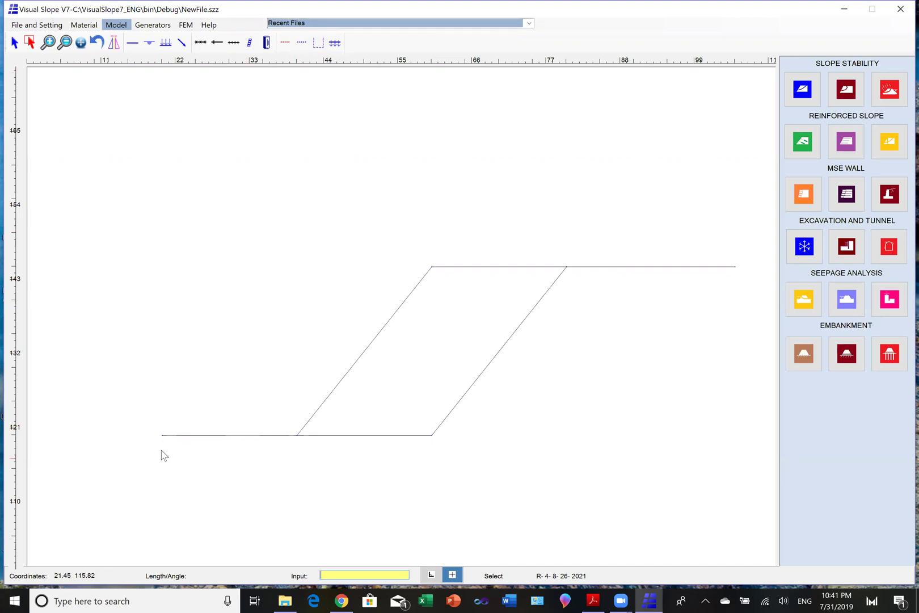
pyautogui.click(318, 45)
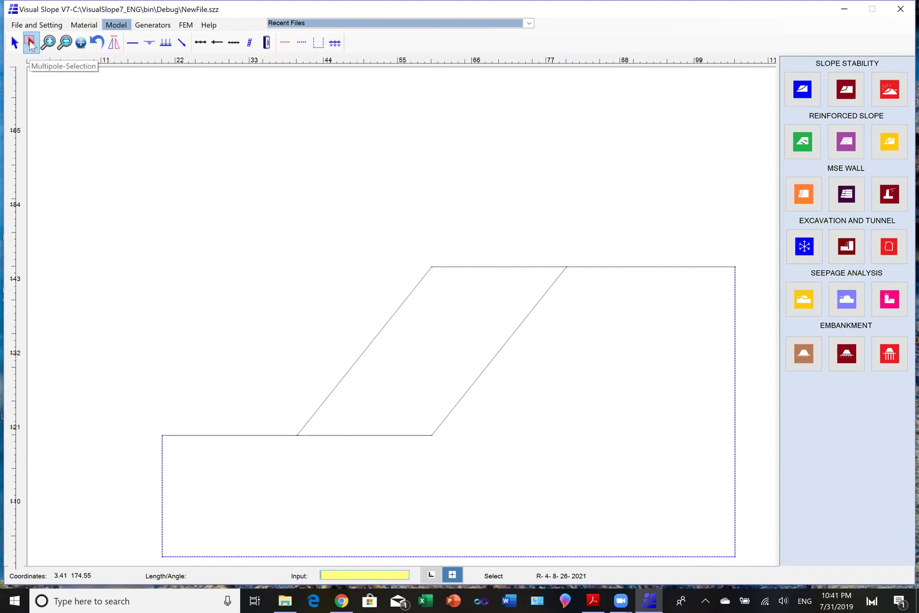
# Step: Delete the two inclined lines together as a multiple selection, and undo the deletion
pyautogui.moveTo(355, 327); pyautogui.dragTo(391, 347)
pyautogui.moveTo(492, 358); pyautogui.dragTo(521, 368)
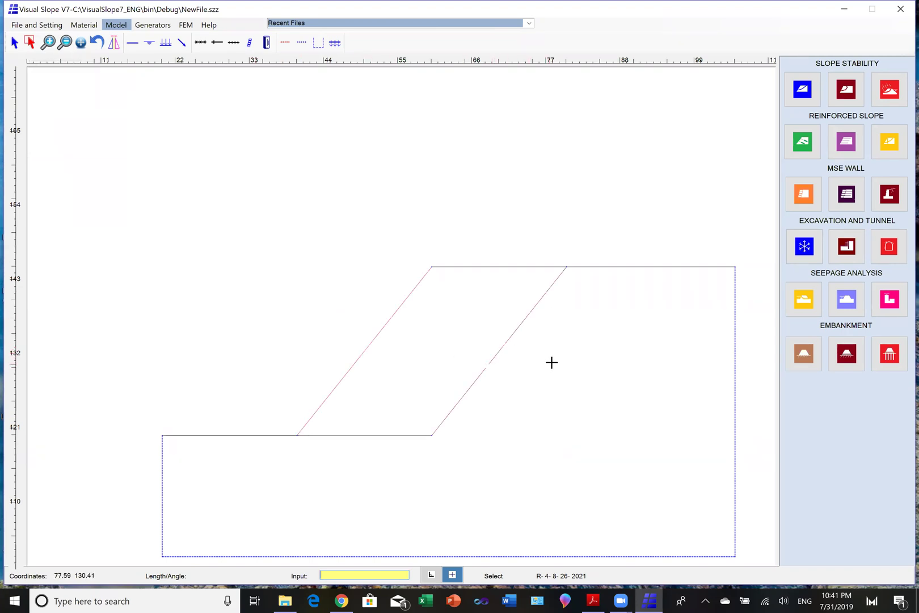
pyautogui.rightClick(567, 346)
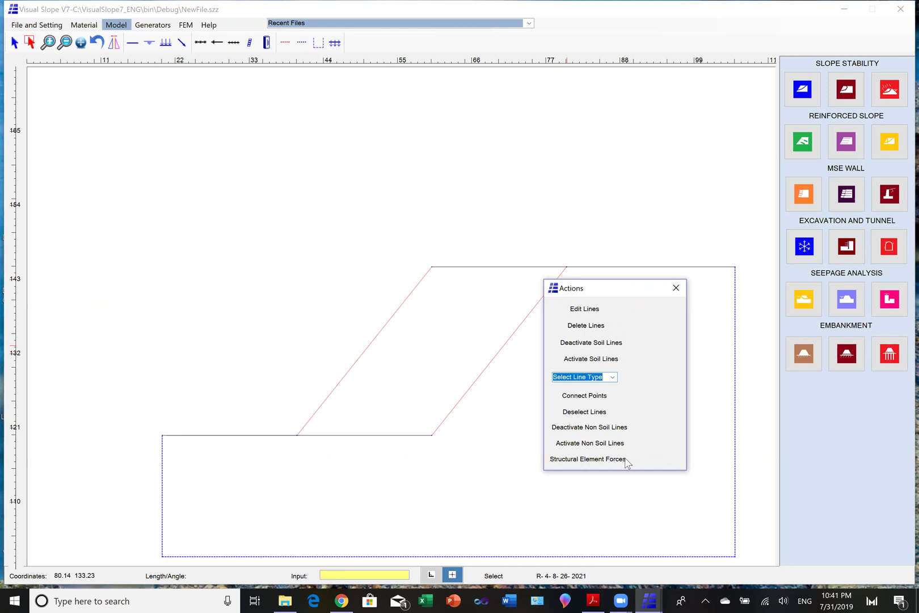
pyautogui.click(584, 326)
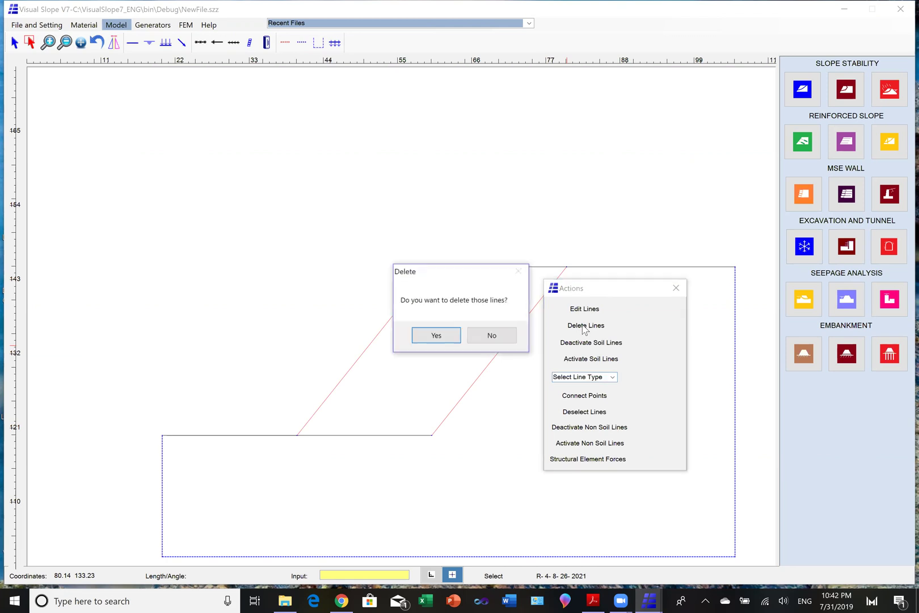
pyautogui.click(436, 336)
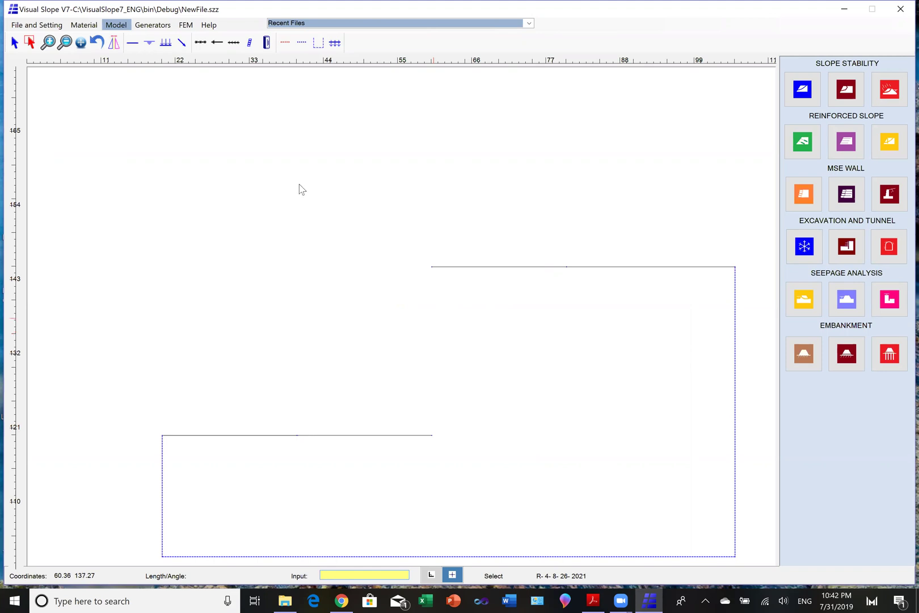
pyautogui.click(94, 44)
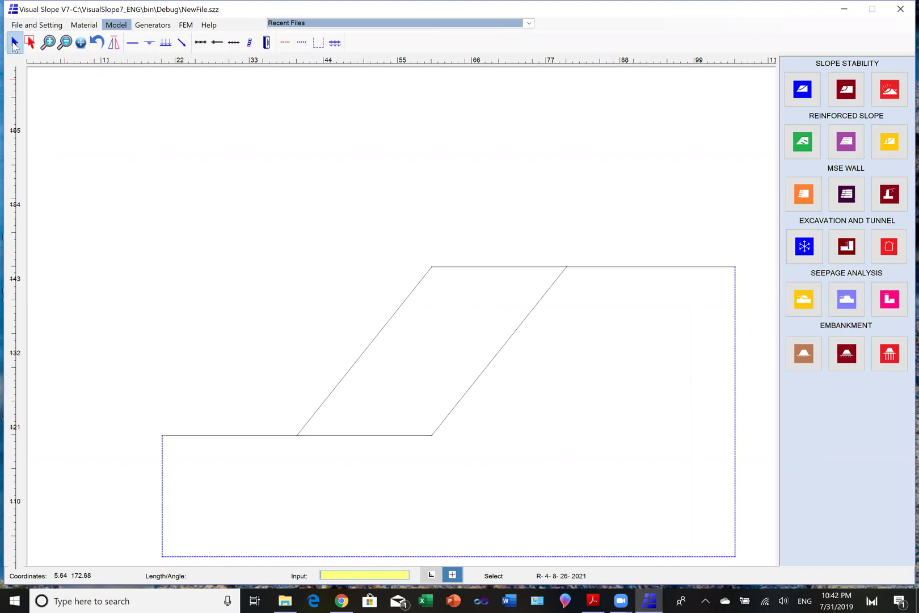
# Step: Delete only the slope face line between toe and crest, and undo the deletion
pyautogui.click(14, 44)
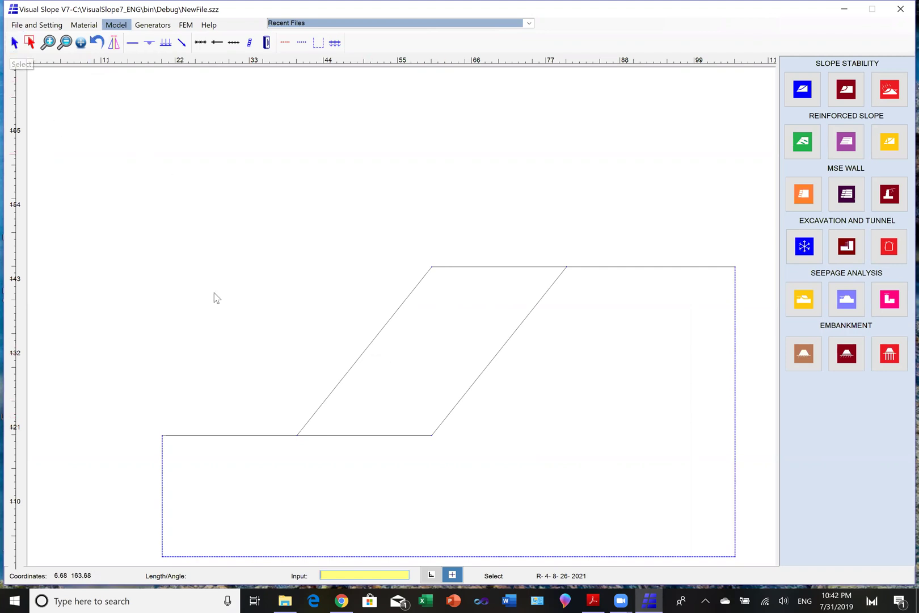
pyautogui.click(358, 363)
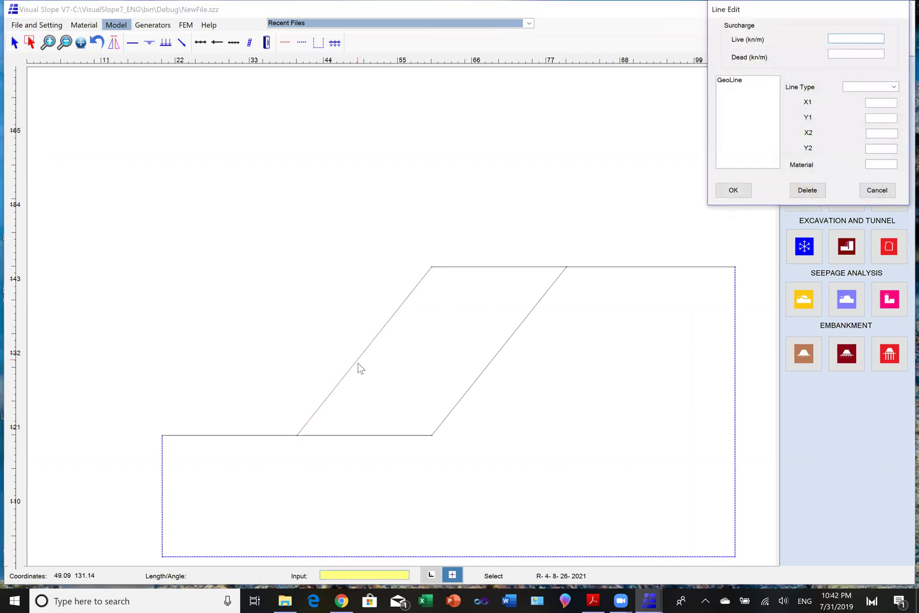
pyautogui.click(737, 80)
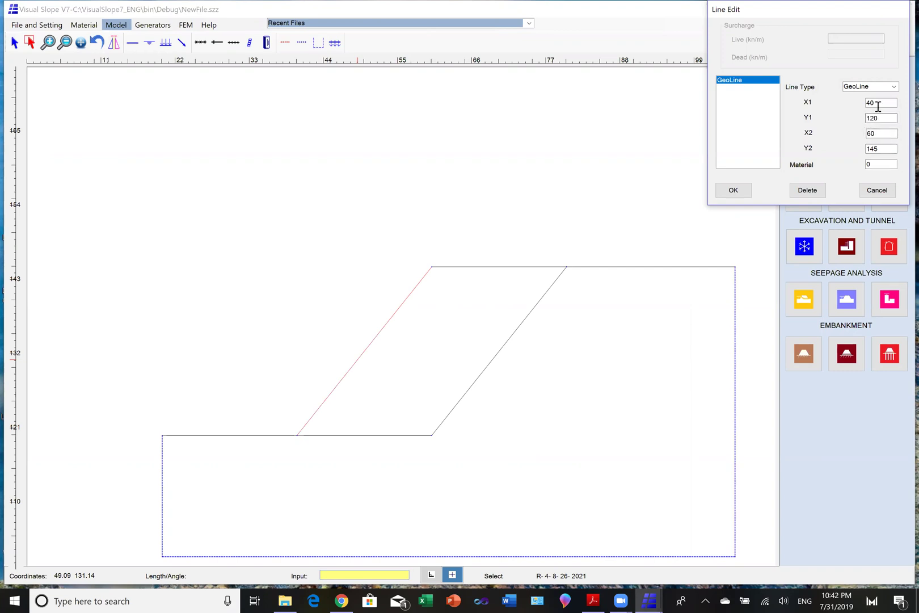
pyautogui.click(809, 193)
pyautogui.click(733, 191)
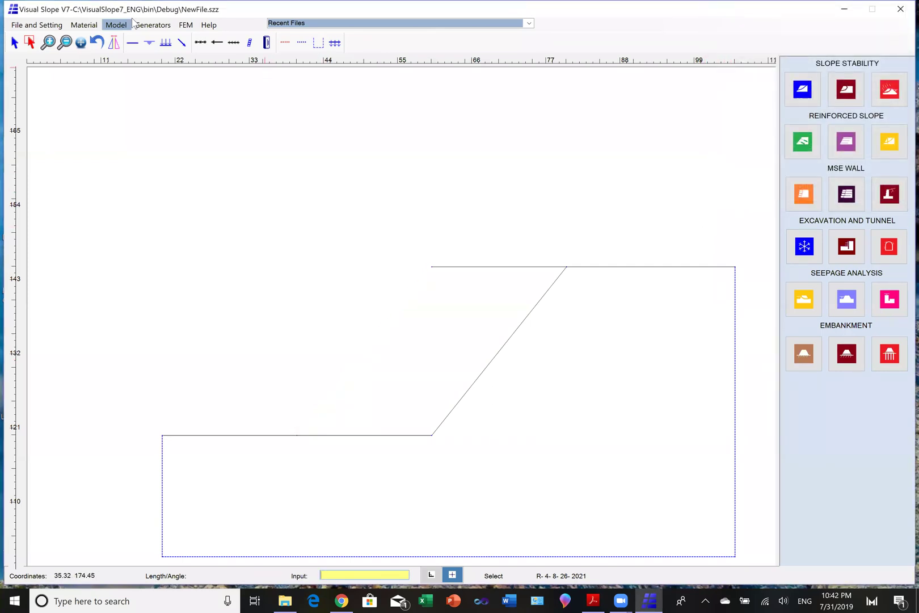
pyautogui.click(96, 42)
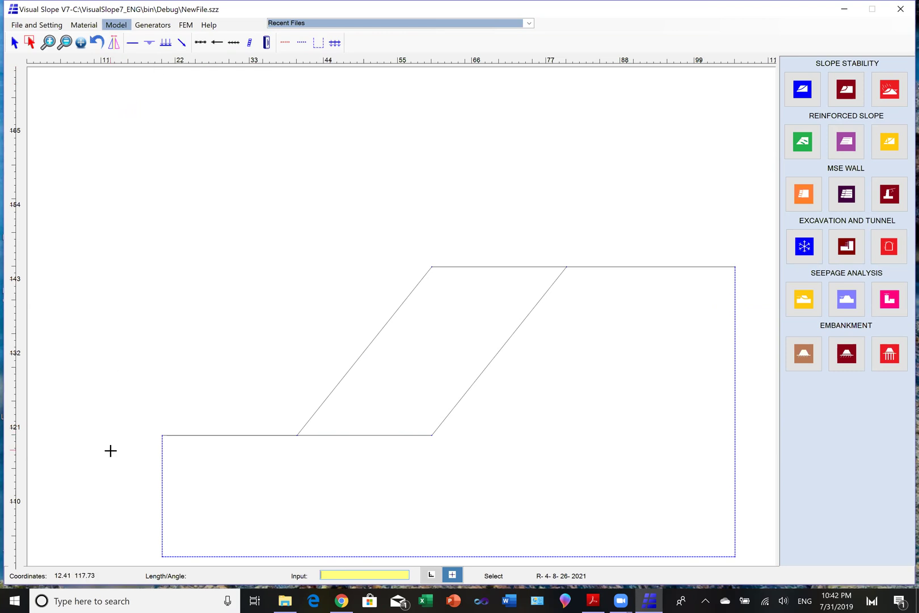
# Step: Draw the water table from about 12, 118 horizontally to 43, 118, up to 56, 135, and horizontally to 108, 135
pyautogui.click(110, 450)
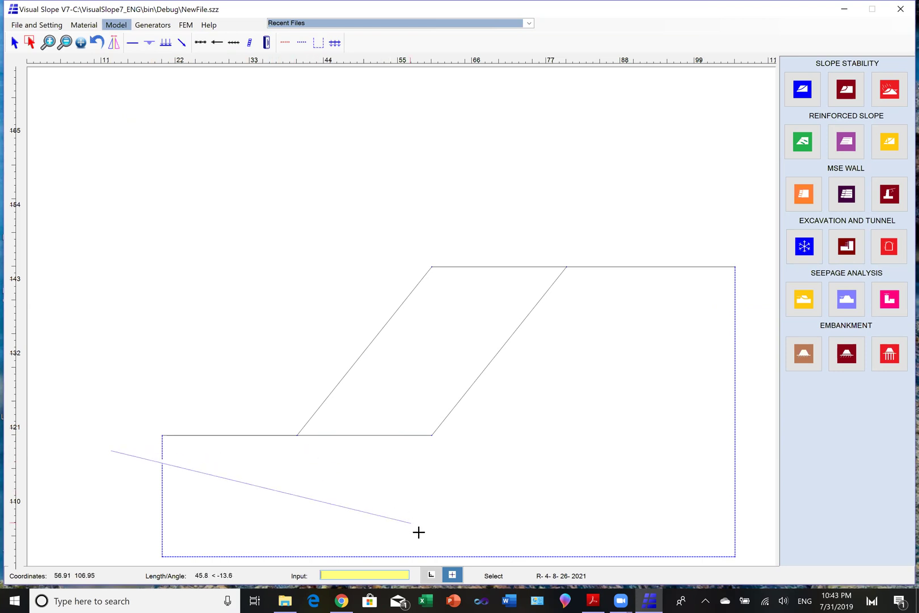
pyautogui.click(431, 574)
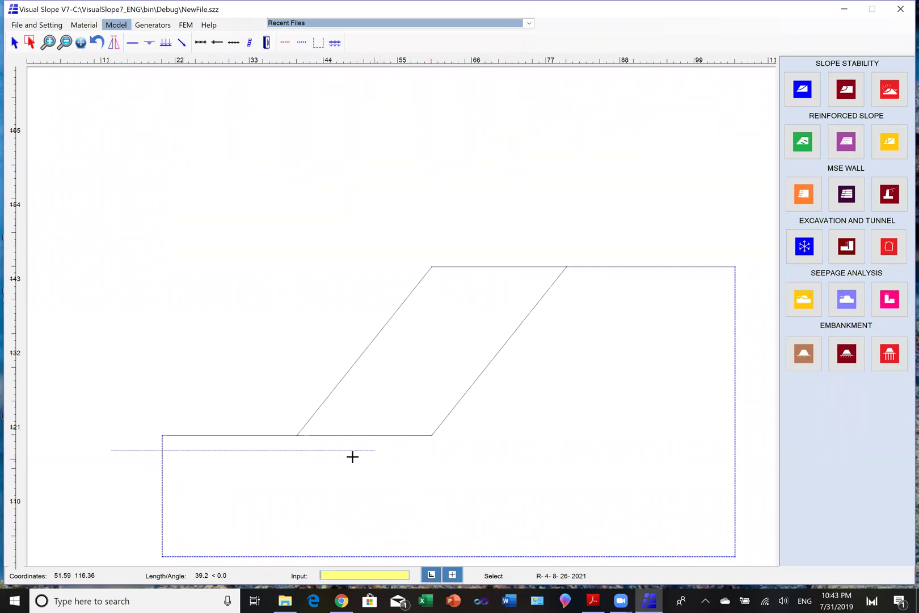
pyautogui.click(316, 450)
pyautogui.click(430, 574)
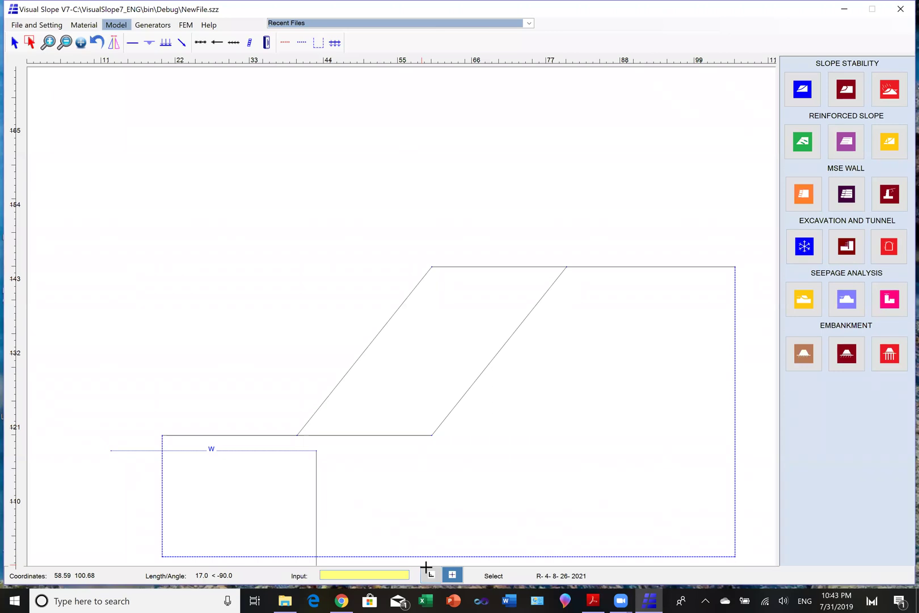
pyautogui.click(405, 332)
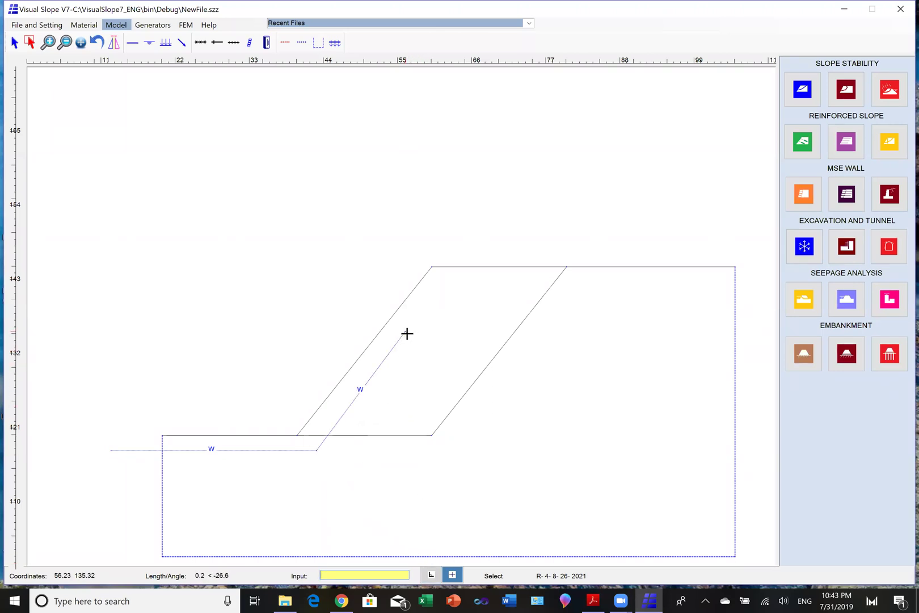
pyautogui.click(432, 574)
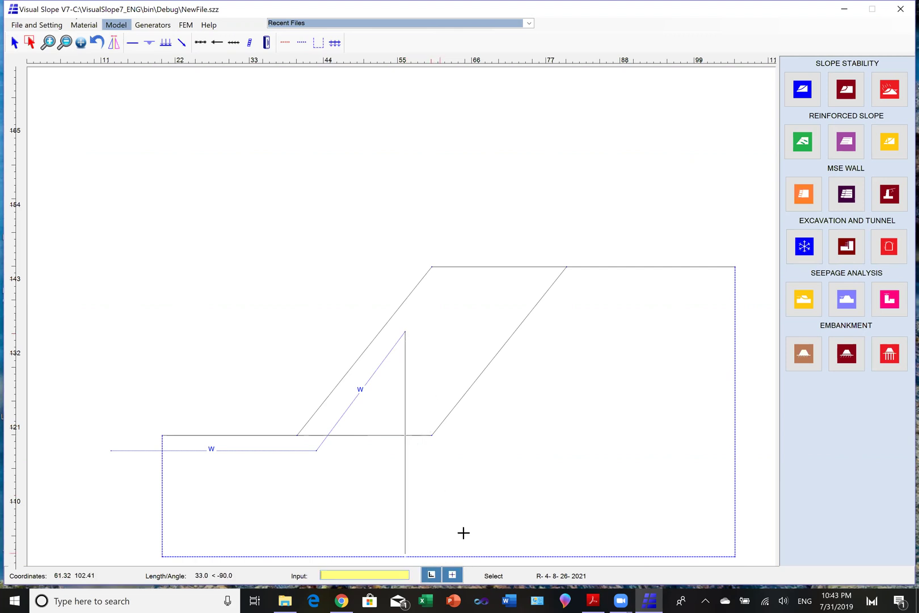
pyautogui.click(756, 331)
pyautogui.rightClick(763, 352)
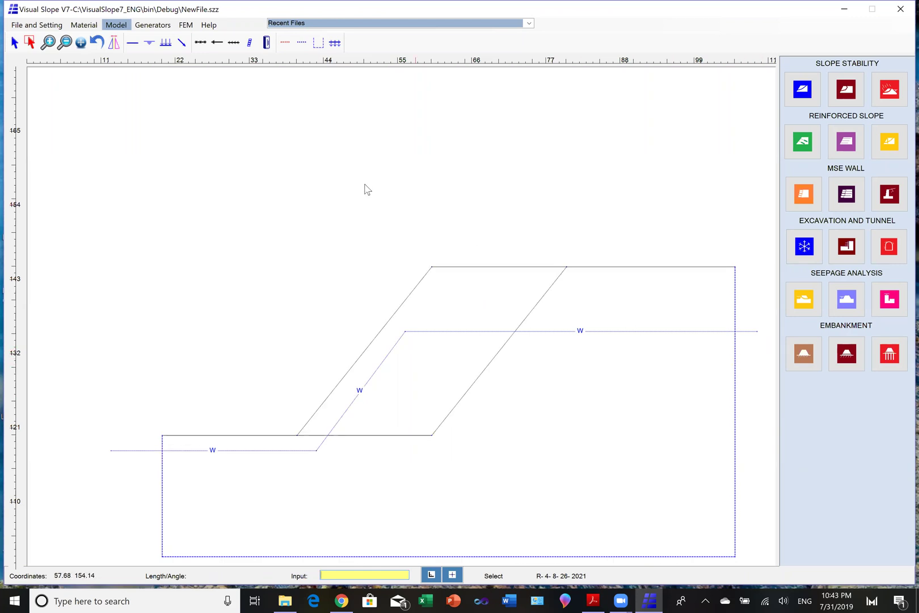
# Step: Add a surcharge along the whole crest from 60, 145 to 105, 145
pyautogui.click(165, 42)
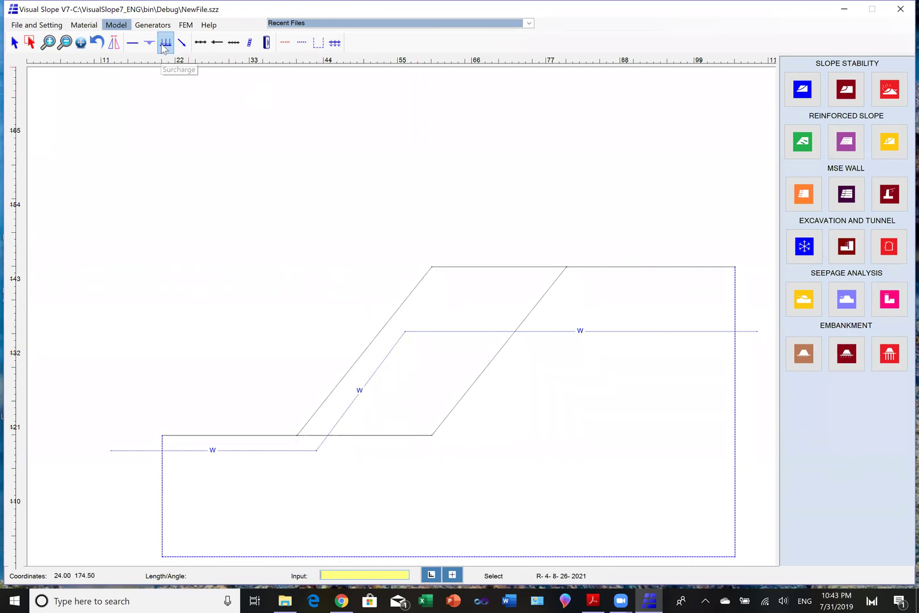
pyautogui.click(430, 265)
pyautogui.click(734, 267)
pyautogui.rightClick(746, 284)
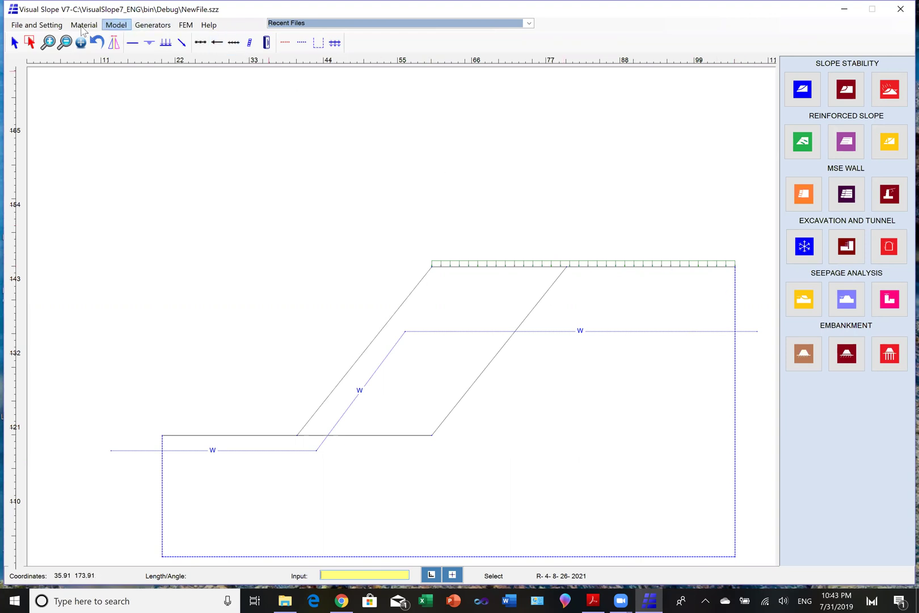
# Step: Set the load of the surcharge on the crest to 20 kN/m
pyautogui.click(14, 44)
pyautogui.doubleClick(450, 267)
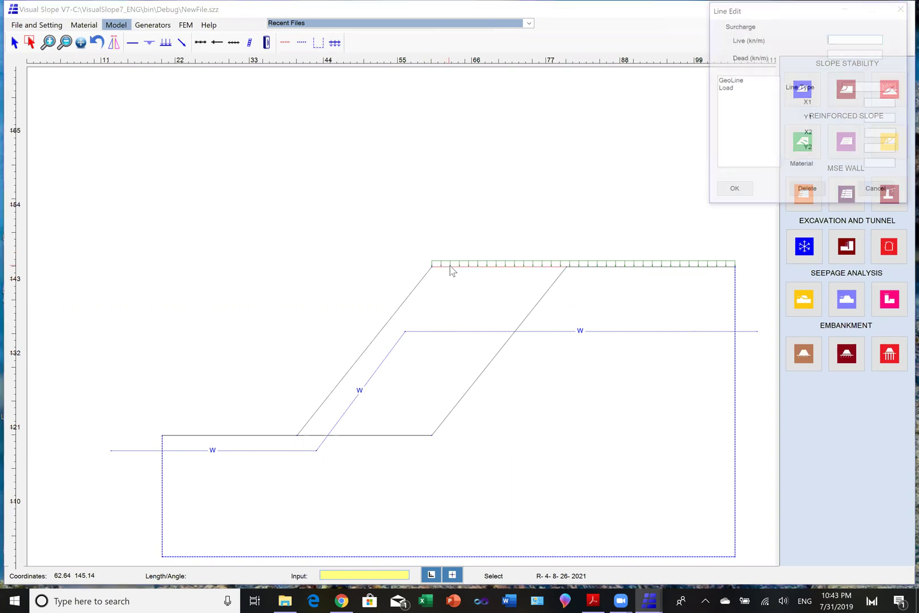
pyautogui.click(730, 89)
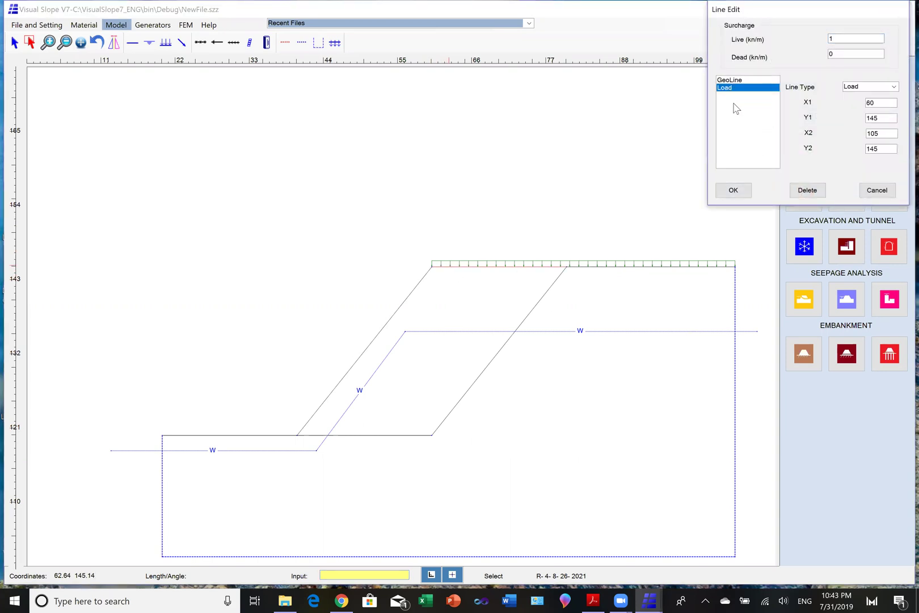
pyautogui.click(838, 40)
pyautogui.press('Tab')
pyautogui.write('20')
pyautogui.click(732, 192)
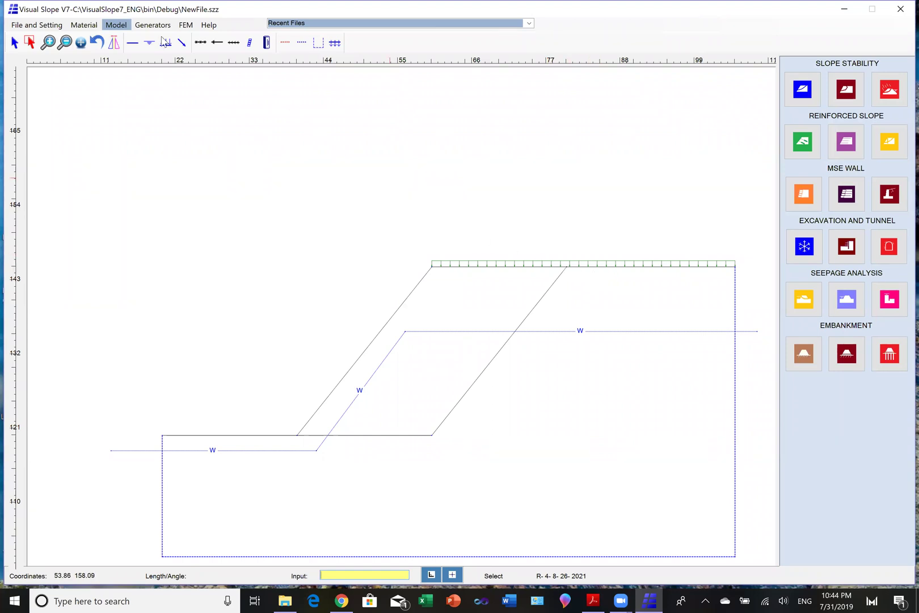
# Step: Assign the green Hard Clay material to the block between the inclined lines and the yellow soil to the remaining region
pyautogui.click(79, 26)
pyautogui.click(46, 43)
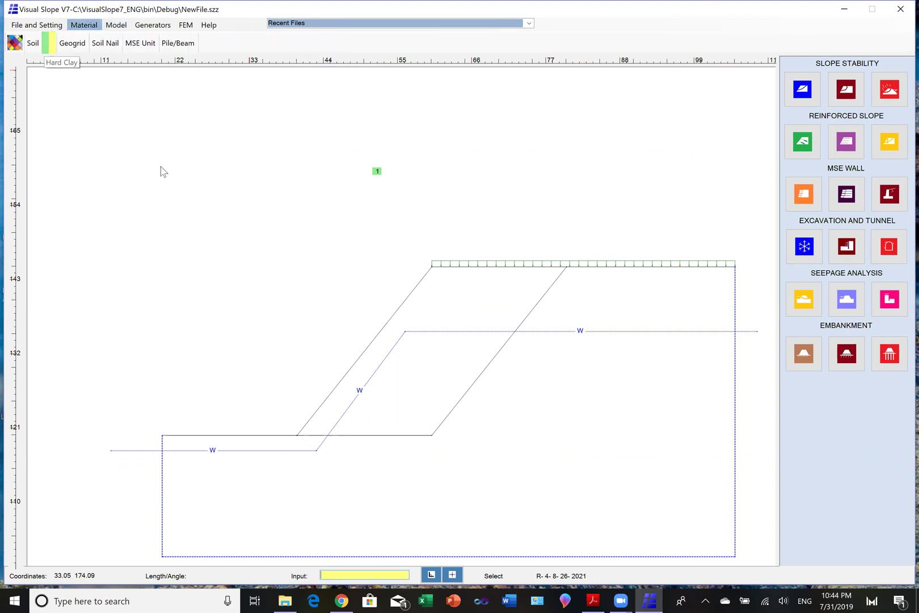
pyautogui.click(427, 316)
pyautogui.click(52, 44)
pyautogui.click(533, 394)
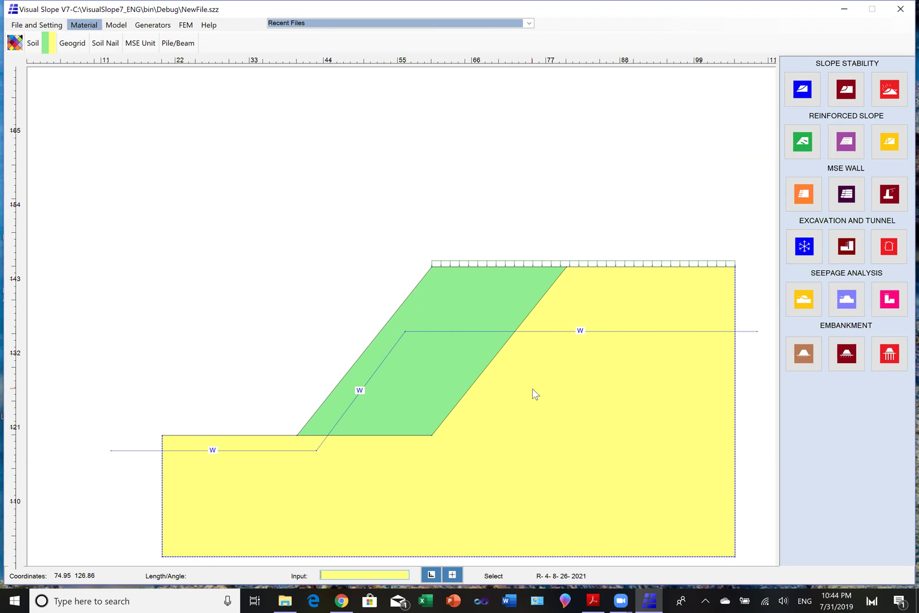
pyautogui.click(26, 26)
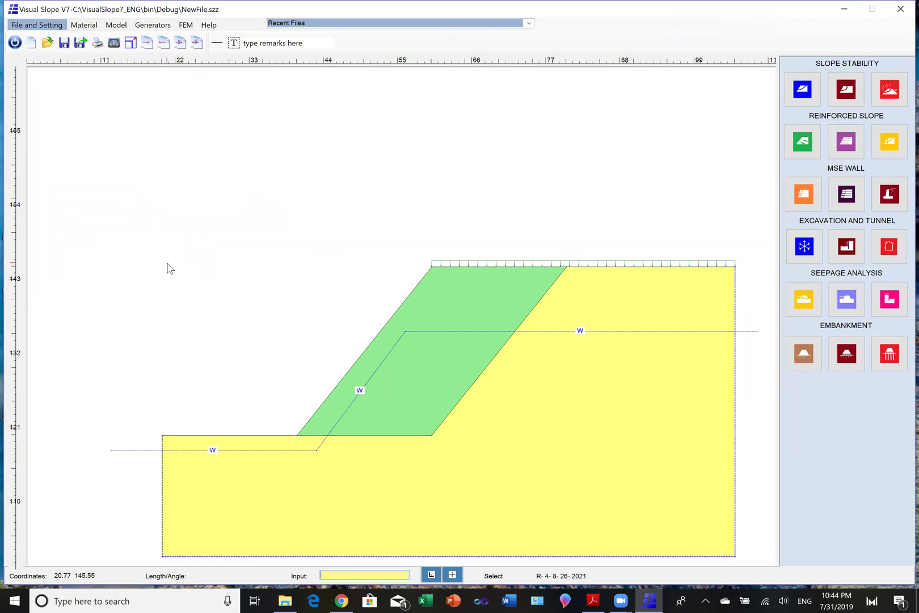
pyautogui.click(111, 26)
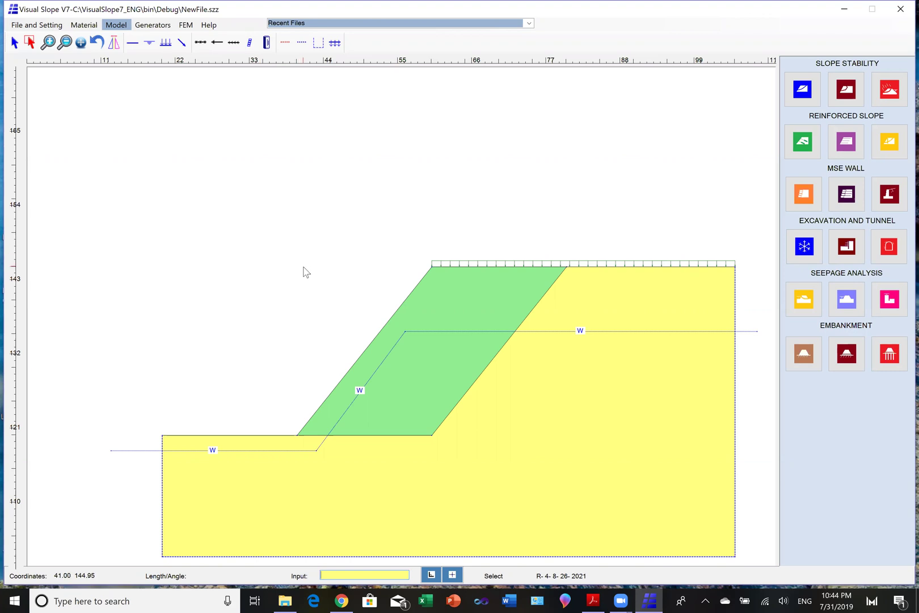
pyautogui.scroll(-1, 304, 273)
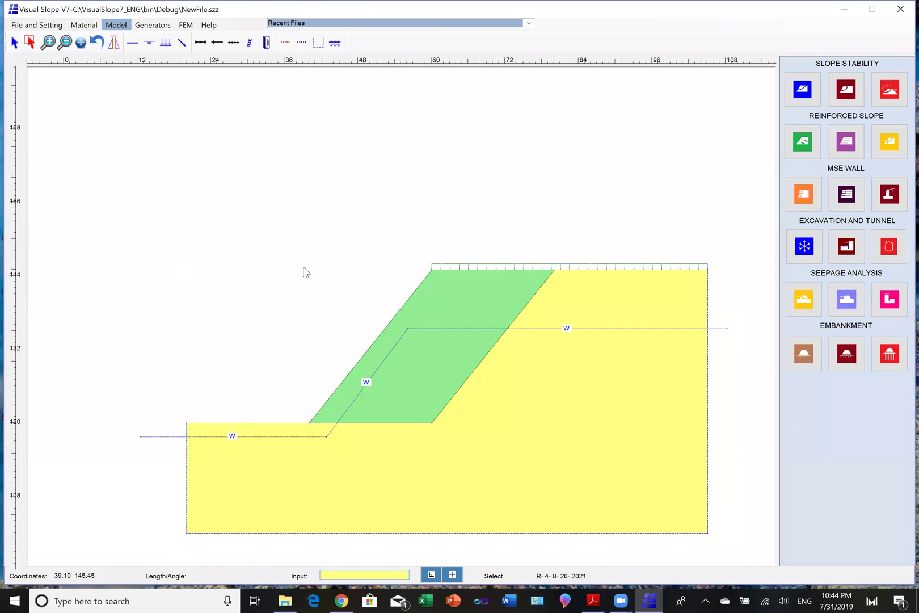
pyautogui.scroll(-1, 303, 272)
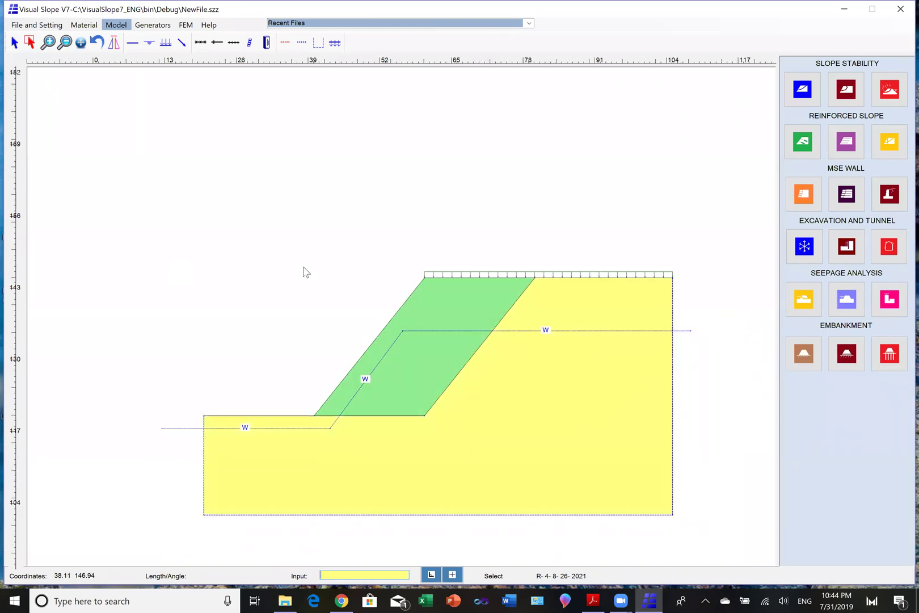
pyautogui.scroll(-1, 304, 273)
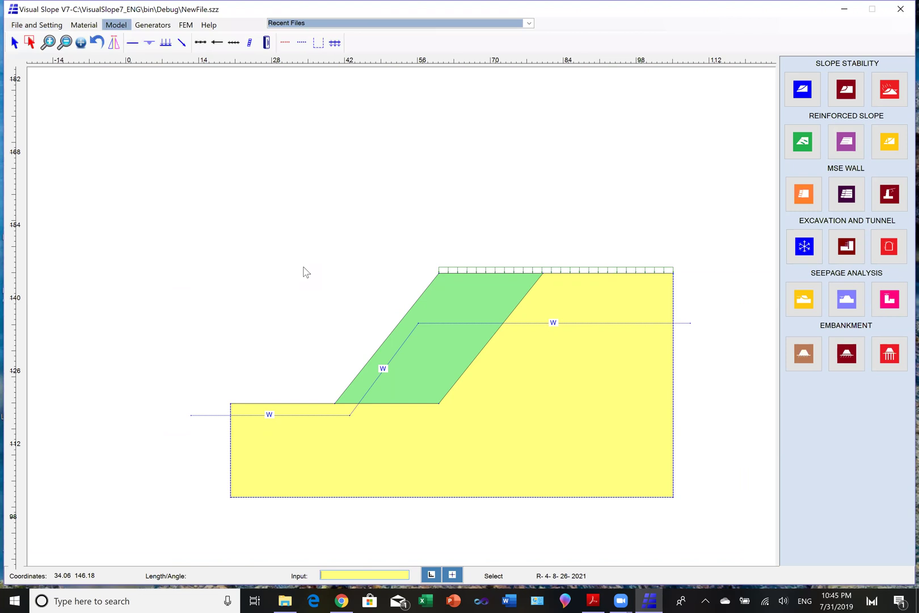
# Step: Inspect the slope crest around 60, 145 up close and reposition the whole model in the view
pyautogui.scroll(2, 303, 272)
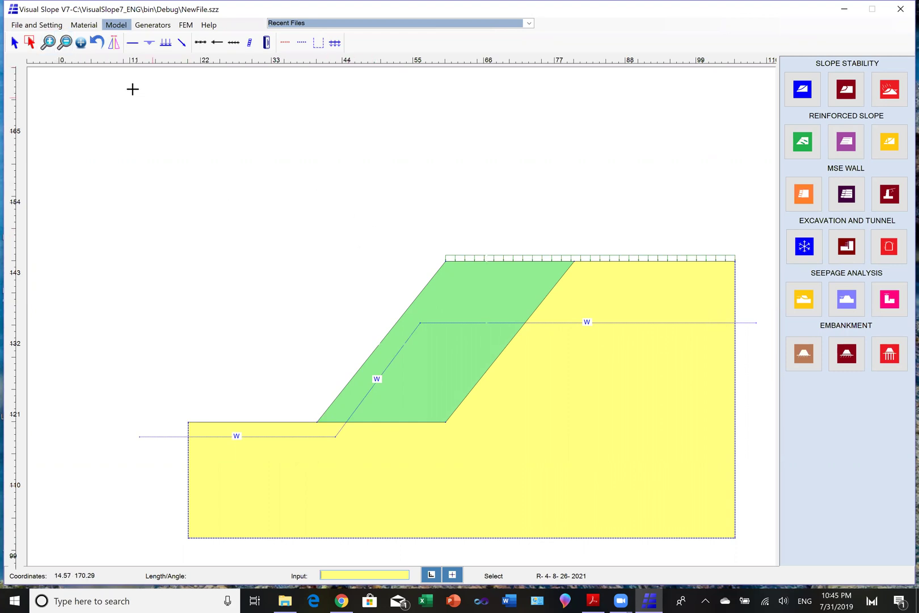
pyautogui.click(64, 42)
pyautogui.moveTo(408, 262); pyautogui.dragTo(501, 302)
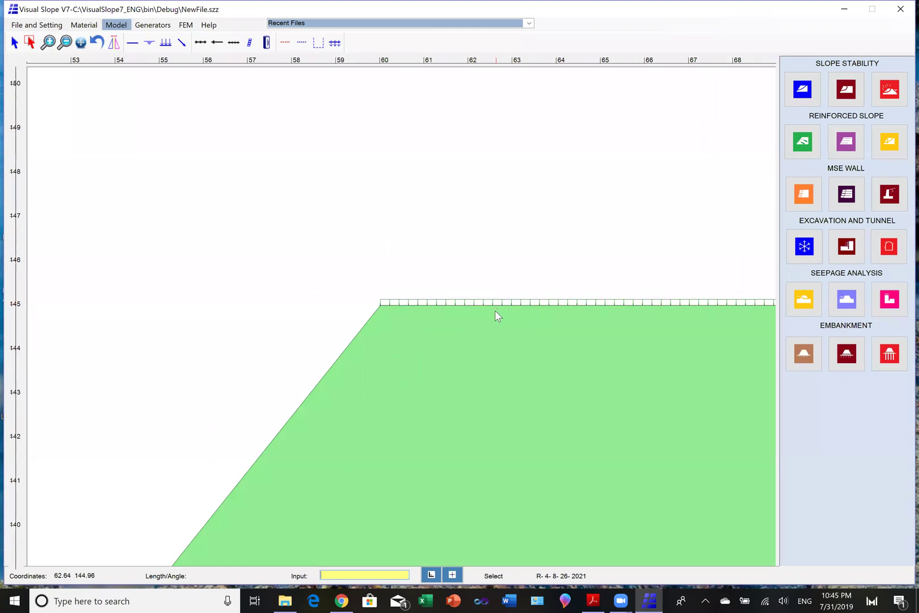
pyautogui.click(64, 43)
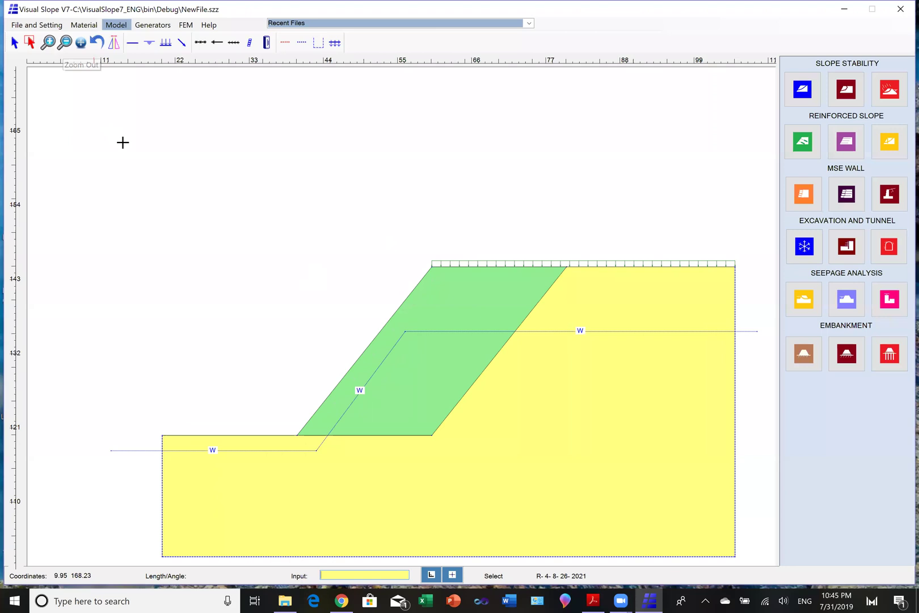
pyautogui.click(81, 43)
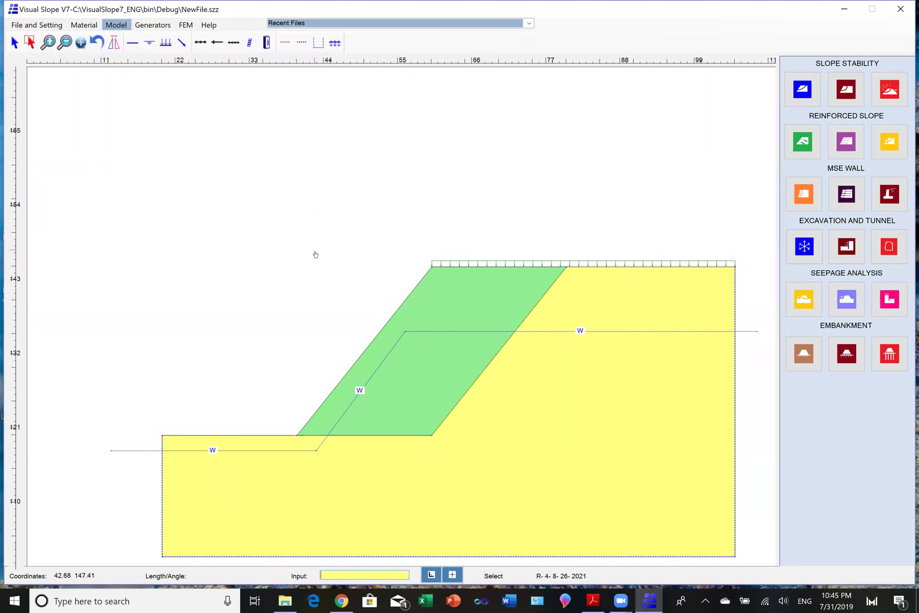
pyautogui.moveTo(315, 252); pyautogui.dragTo(316, 190)
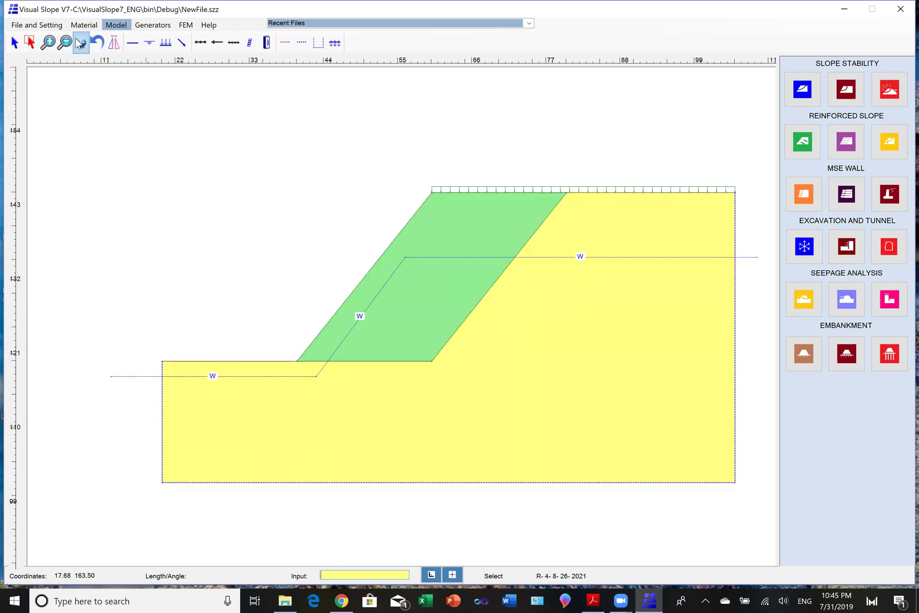
pyautogui.moveTo(266, 188); pyautogui.dragTo(220, 188)
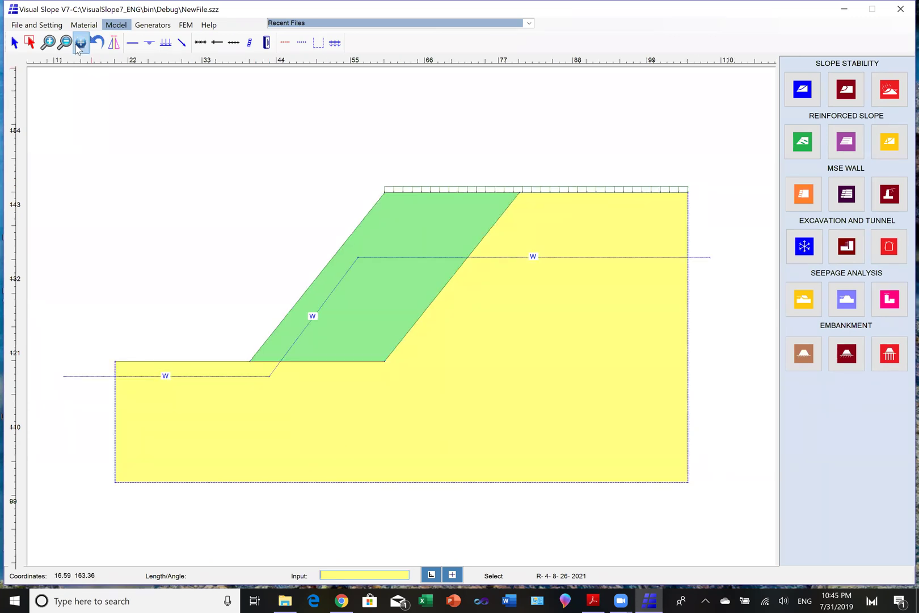
pyautogui.moveTo(282, 210); pyautogui.dragTo(250, 178)
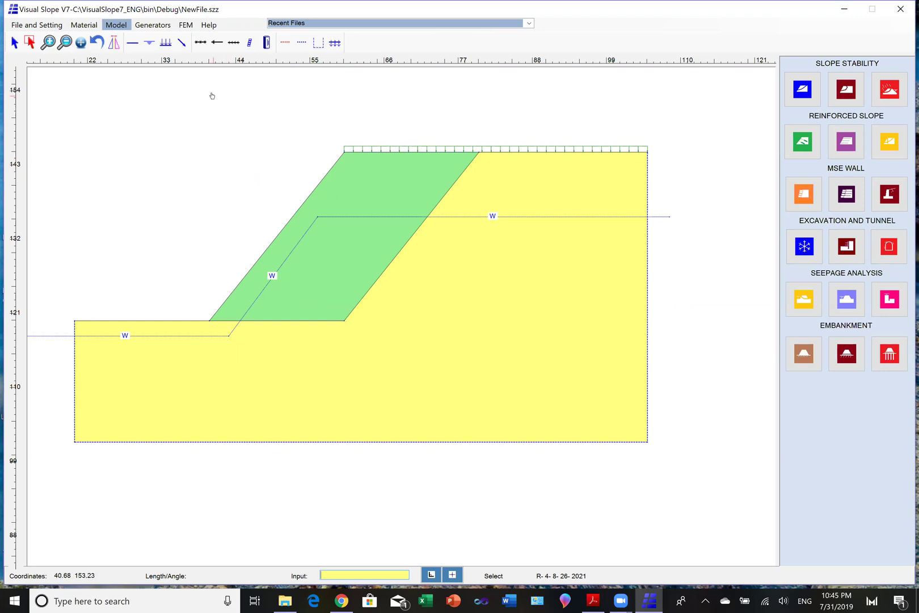
# Step: Add the remark "20m" in the empty area in front of the slope face at about 33, 133
pyautogui.click(181, 43)
pyautogui.click(43, 29)
pyautogui.moveTo(307, 44); pyautogui.dragTo(241, 42)
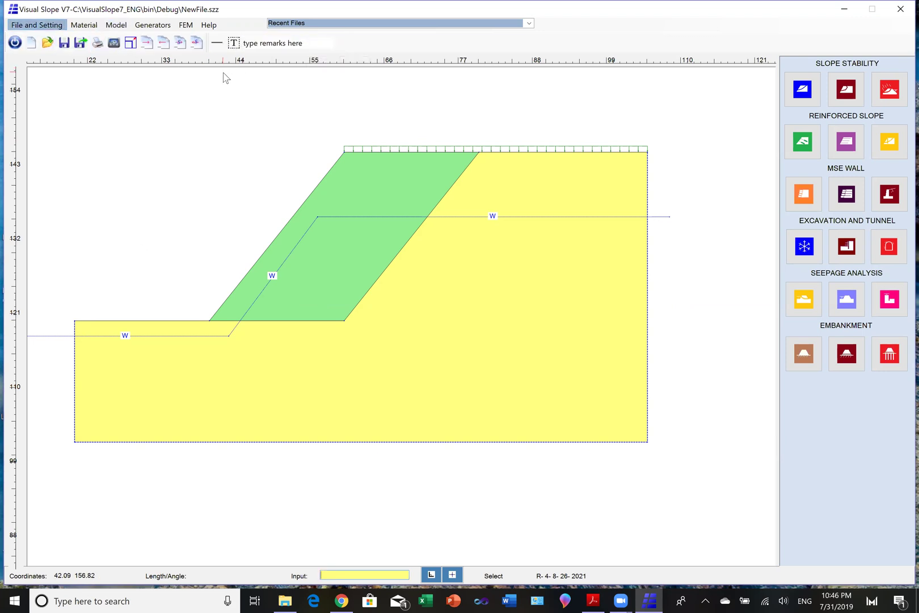
pyautogui.moveTo(307, 43); pyautogui.dragTo(246, 44)
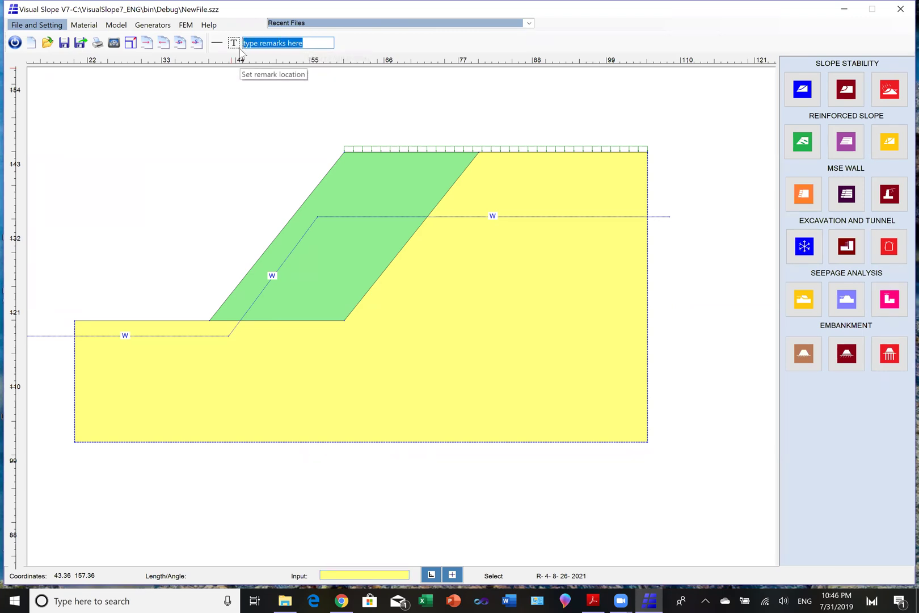
pyautogui.write('2')
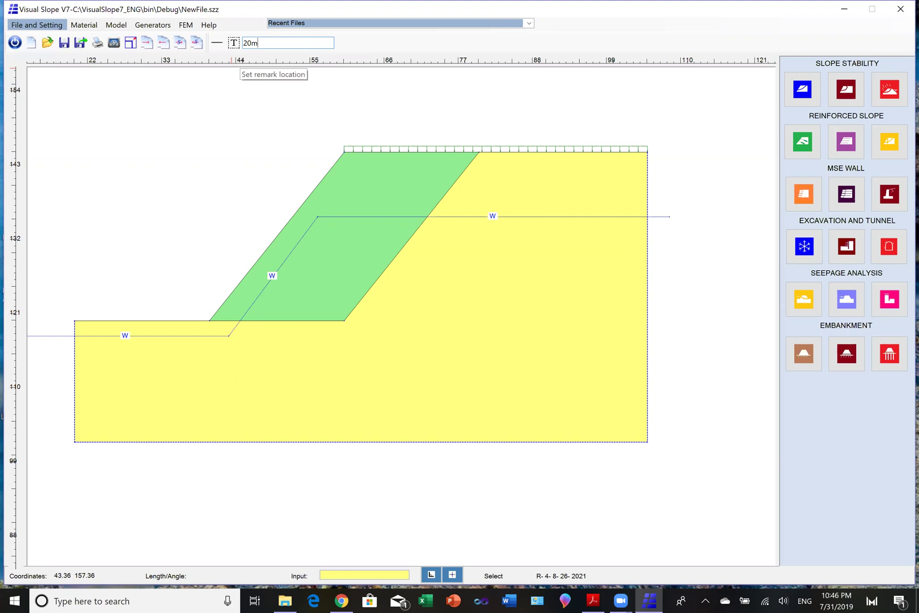
pyautogui.write('0m')
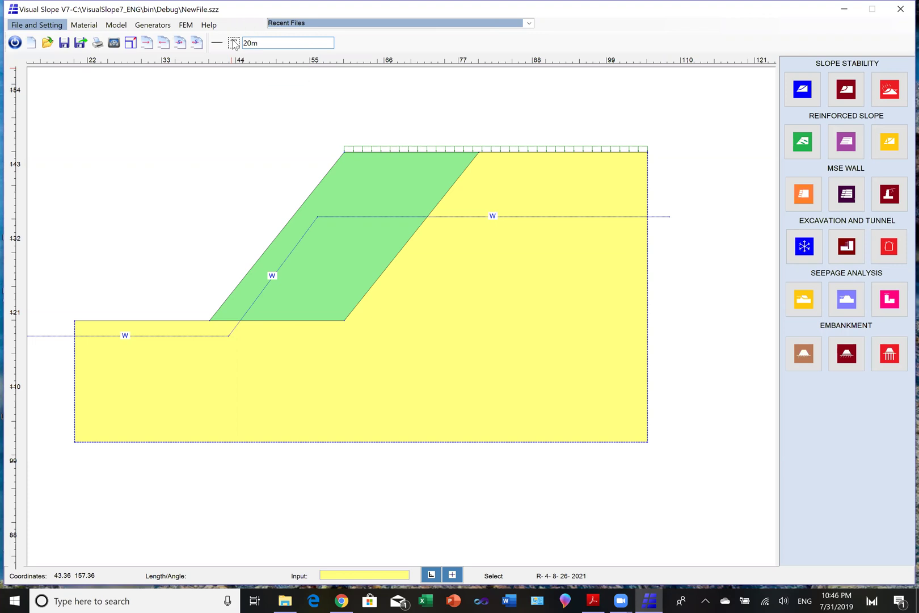
pyautogui.click(234, 43)
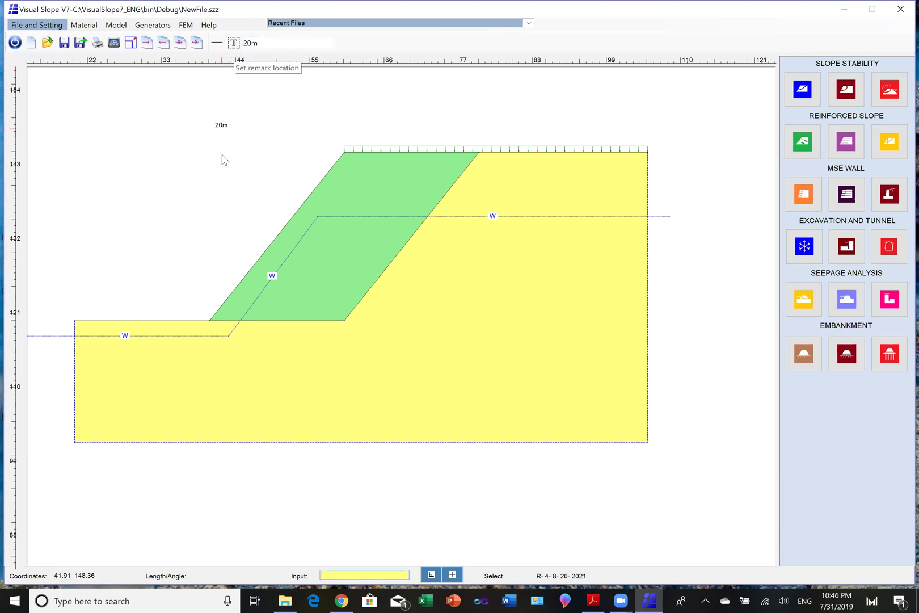
pyautogui.click(167, 241)
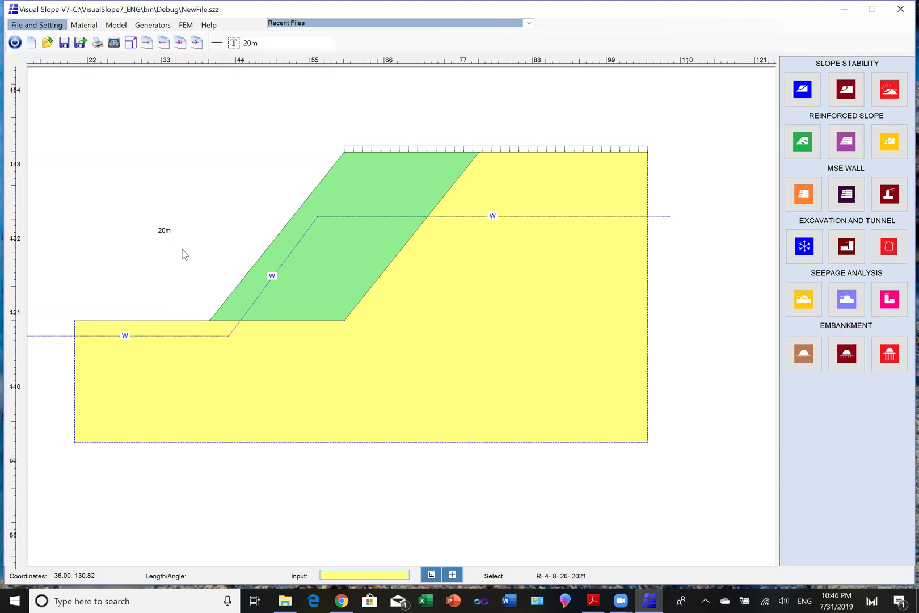
# Step: Draw a horizontal remark line about 10 long at crest level and a vertical one about 33 long through the 20m remark
pyautogui.click(217, 45)
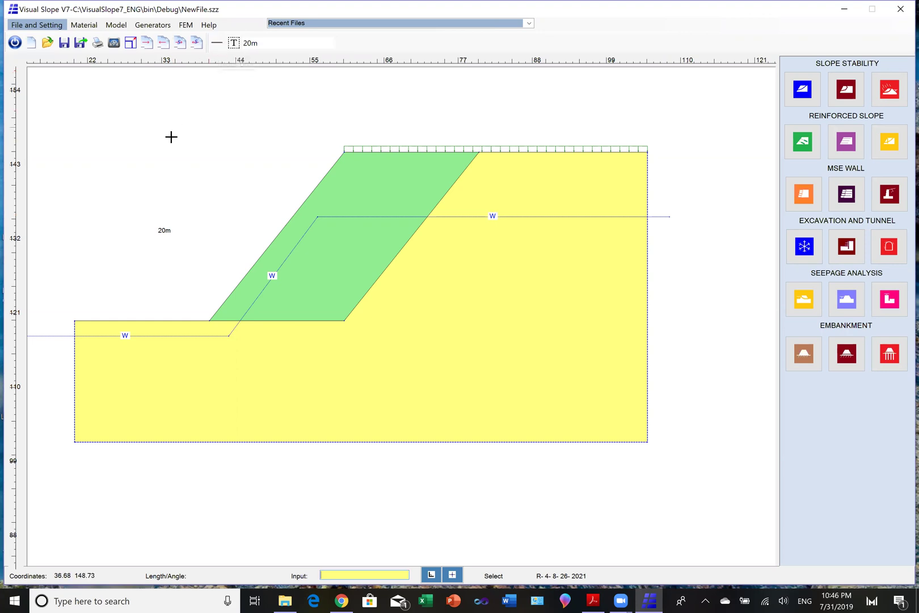
pyautogui.click(132, 148)
pyautogui.click(200, 148)
pyautogui.rightClick(208, 157)
pyautogui.click(218, 45)
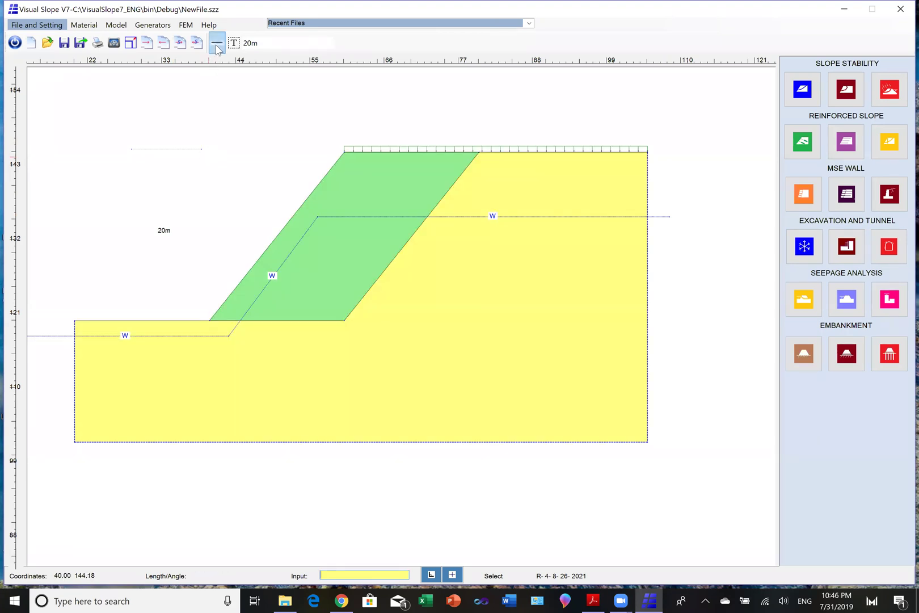
pyautogui.click(167, 126)
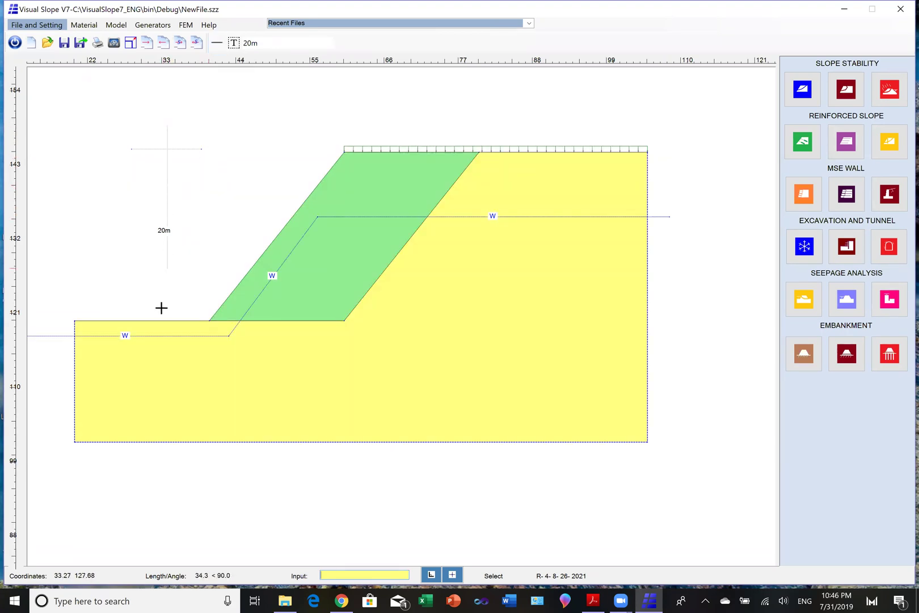
pyautogui.click(165, 350)
pyautogui.rightClick(211, 369)
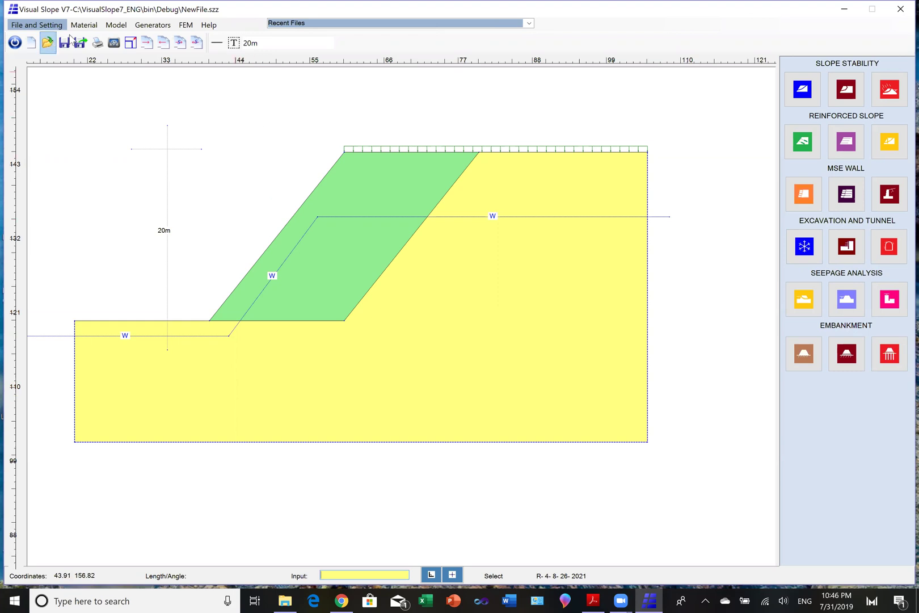
# Step: Copy the coordinates of the point where the inclined line meets the block's base and place them beside it as the remark (60, 120)
pyautogui.click(115, 25)
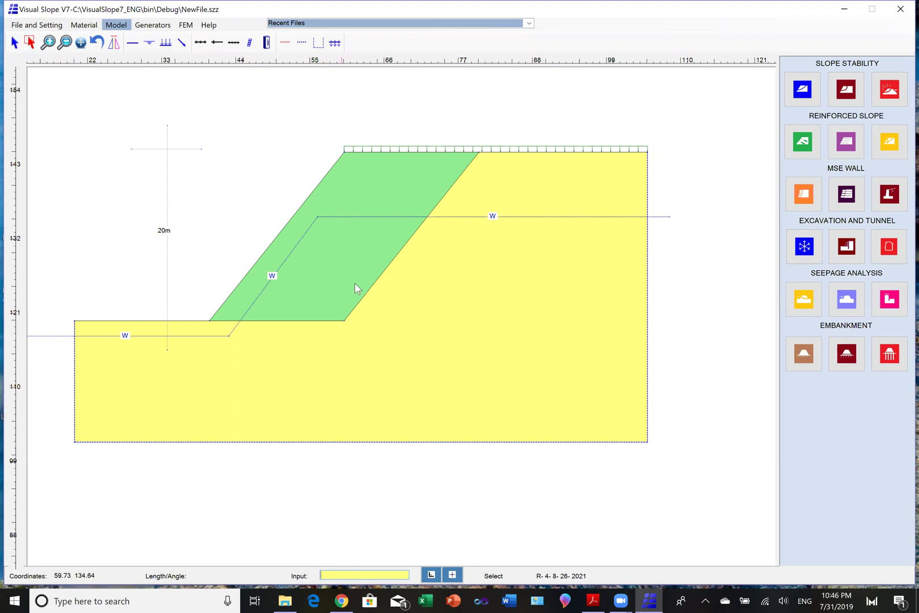
pyautogui.click(345, 321)
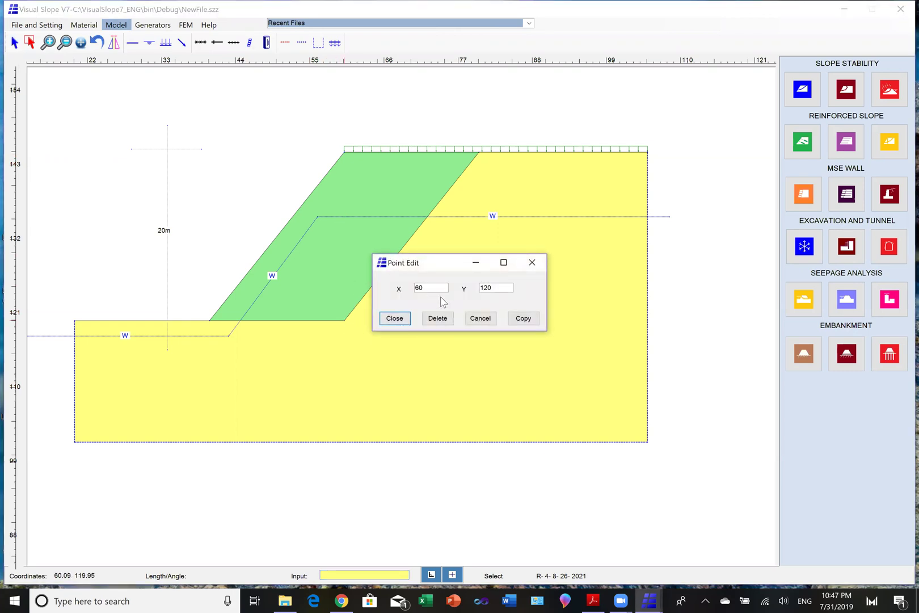
pyautogui.click(523, 319)
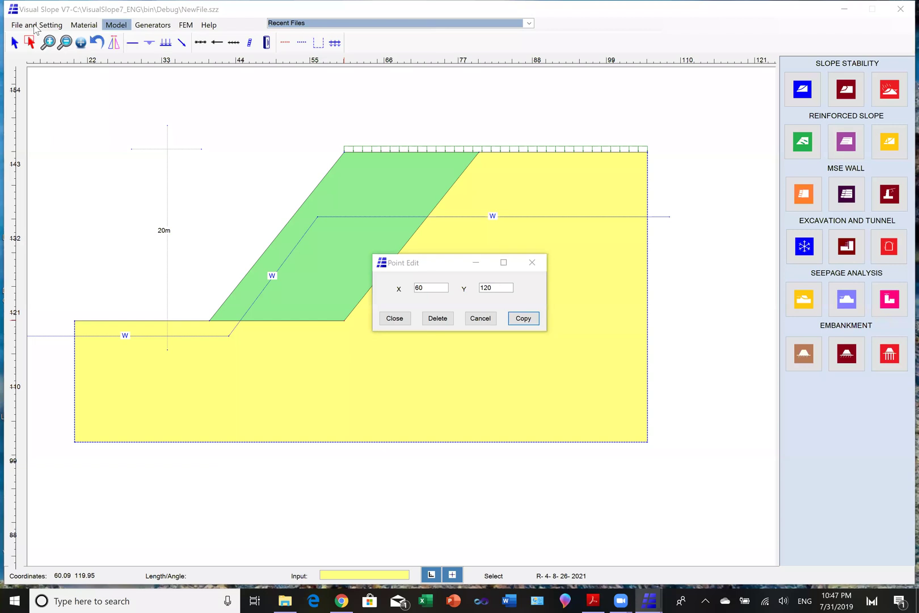
pyautogui.click(473, 317)
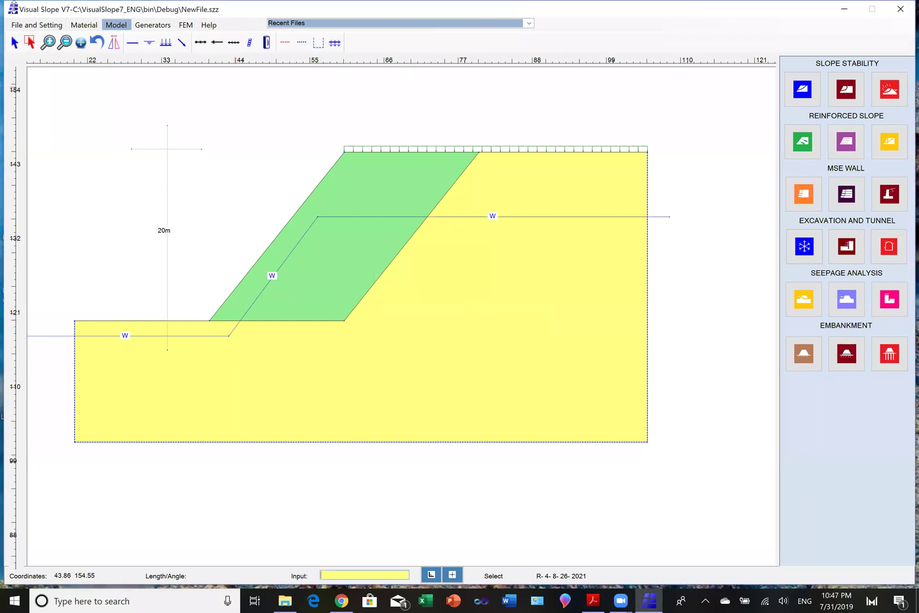
pyautogui.click(37, 25)
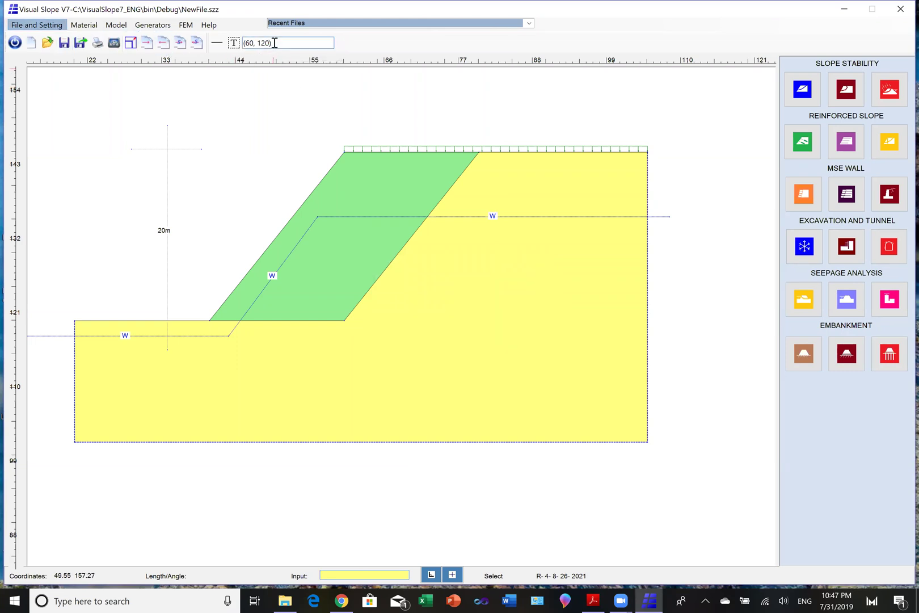
pyautogui.click(235, 44)
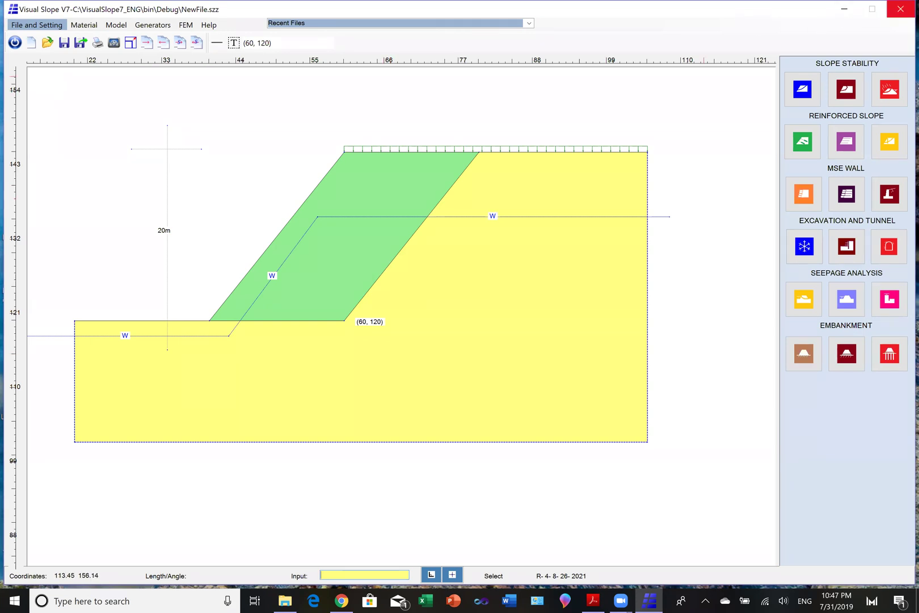
# Step: Open the file lesson-1.slp from the Training-En-1 folder without saving the changes to the current model
pyautogui.click(846, 10)
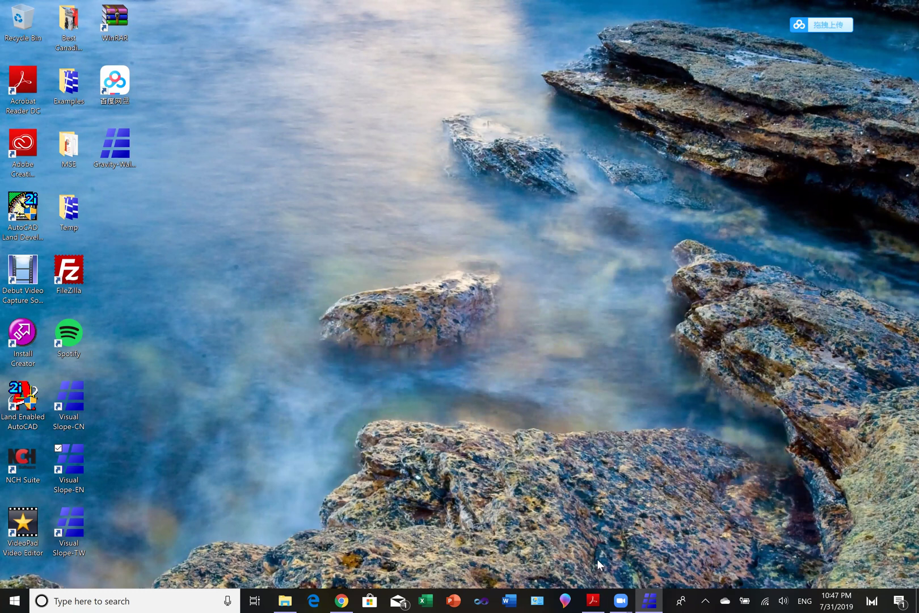
pyautogui.click(650, 600)
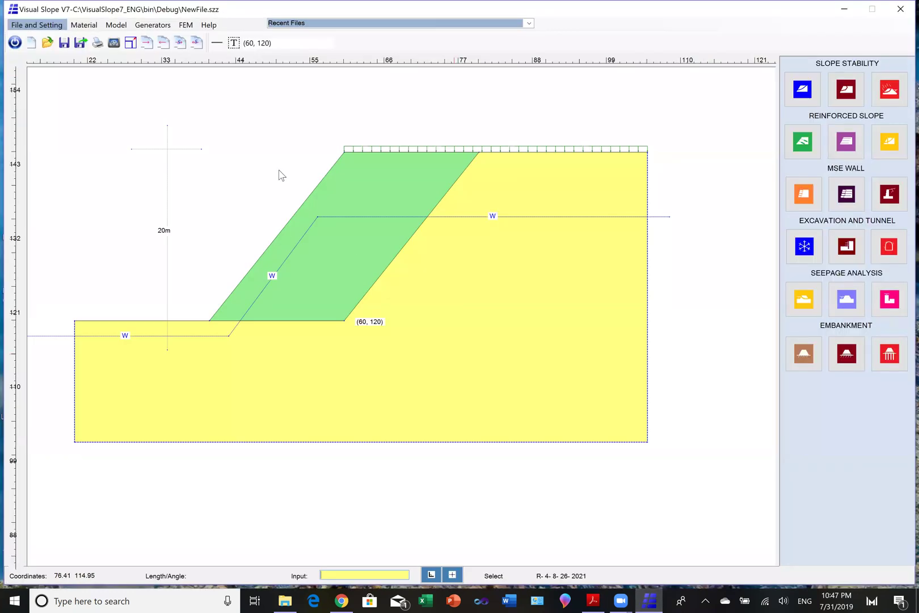
pyautogui.click(47, 45)
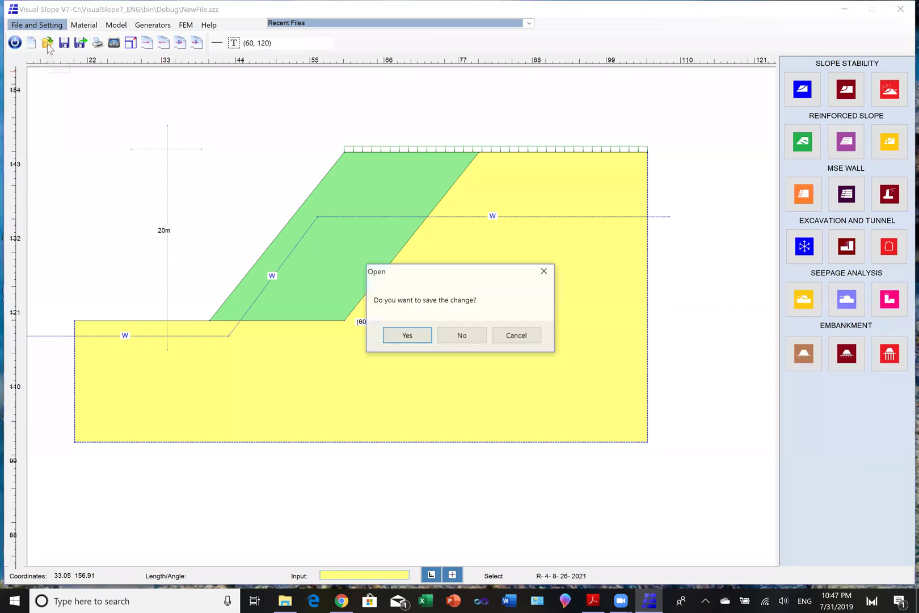
pyautogui.click(463, 338)
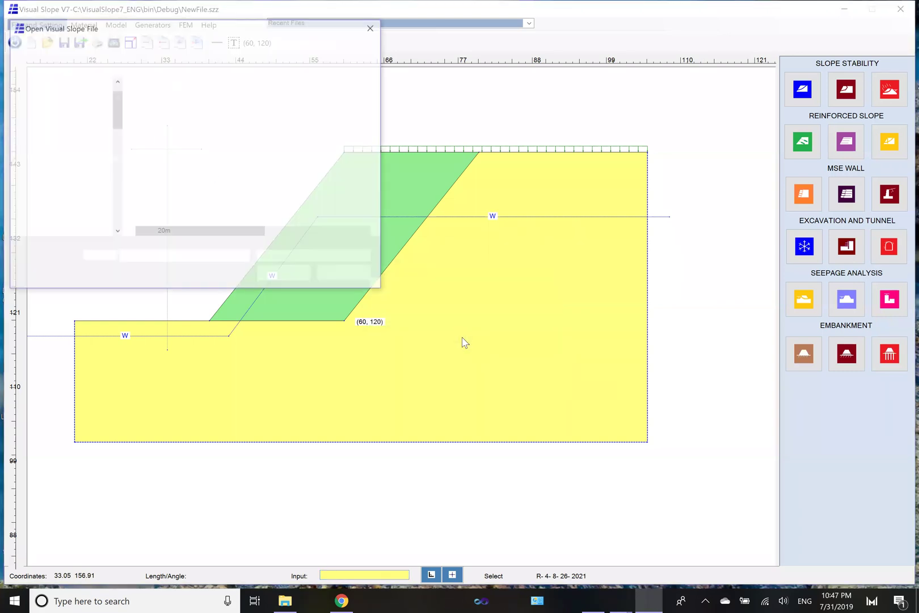
pyautogui.click(178, 115)
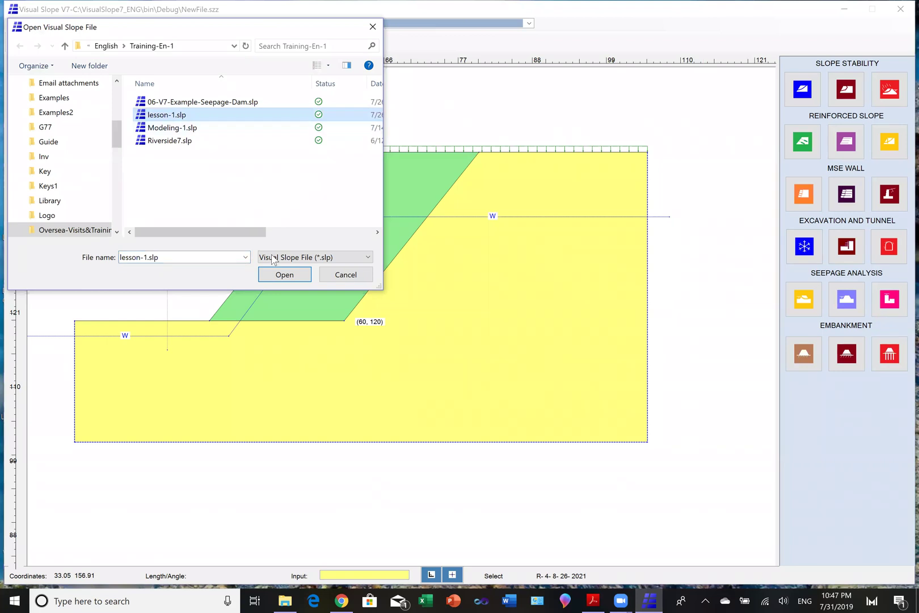
pyautogui.click(284, 274)
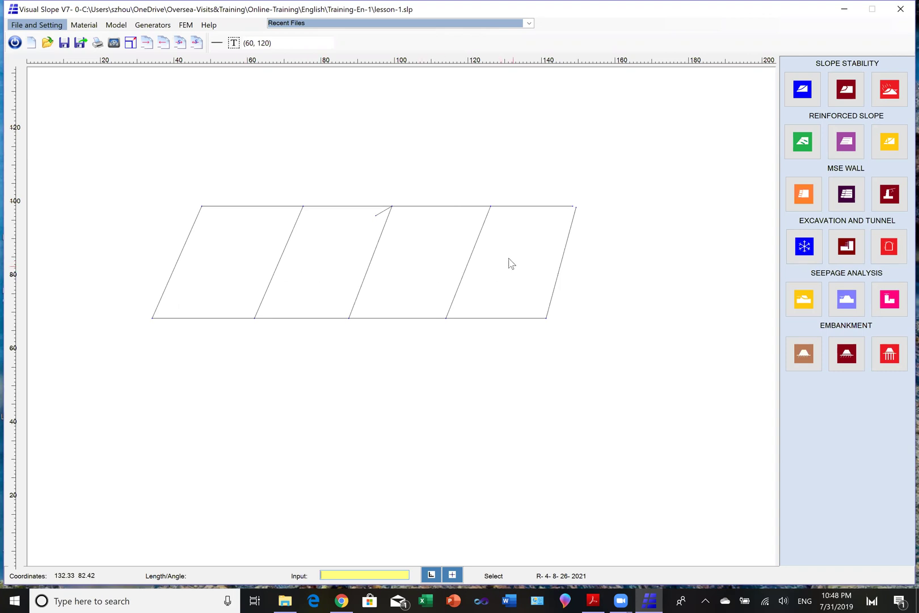
# Step: Assign the green soil 1 to the leftmost block and try to assign it to the neighbouring second block
pyautogui.click(91, 25)
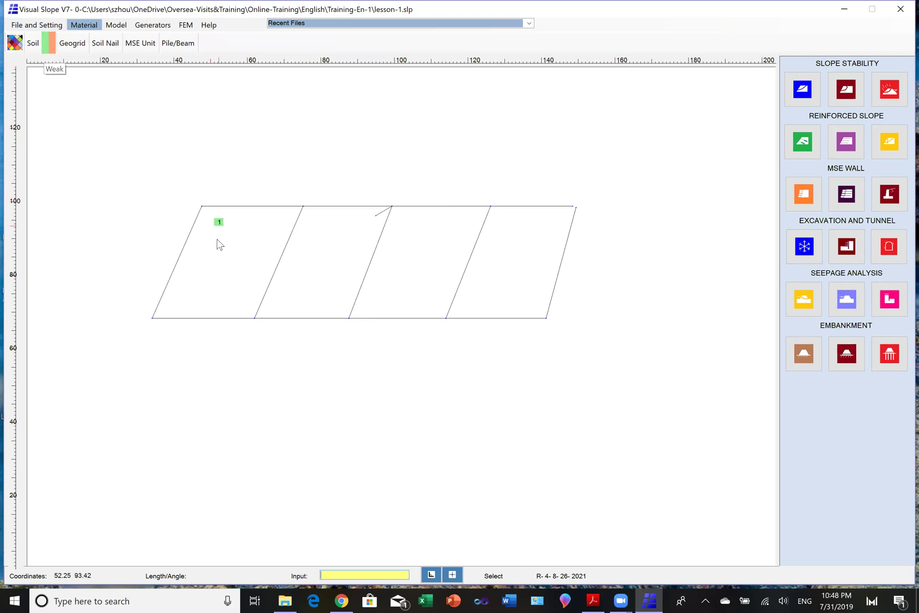
pyautogui.click(219, 263)
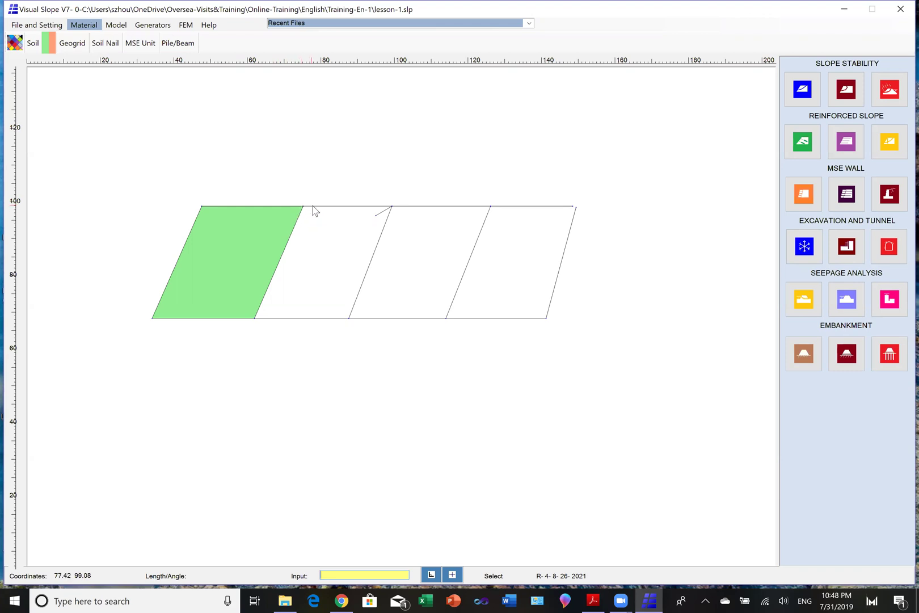
pyautogui.moveTo(298, 207); pyautogui.dragTo(303, 207)
pyautogui.click(46, 41)
pyautogui.click(307, 270)
# Step: Delete the short dangling line at the upper corner of the second block
pyautogui.click(50, 26)
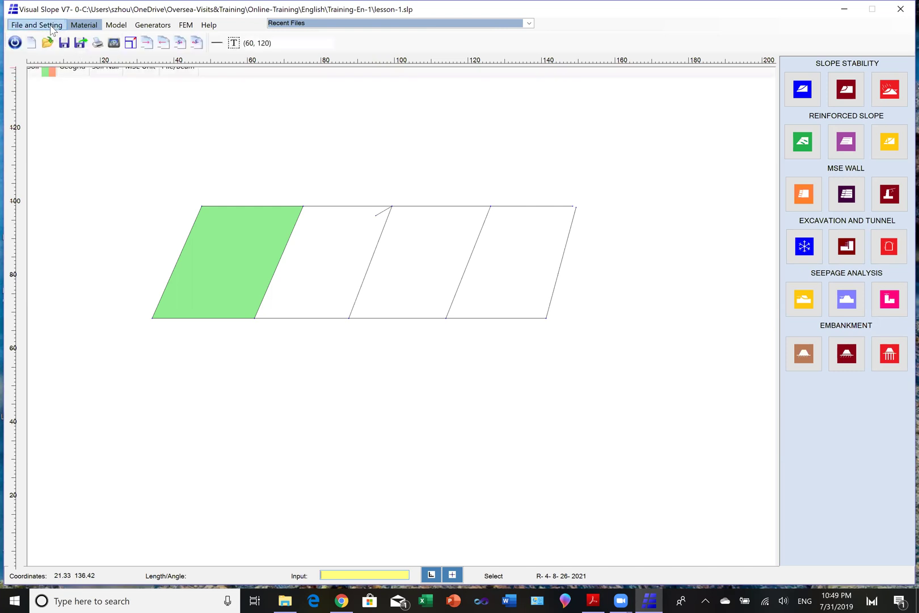
pyautogui.click(116, 26)
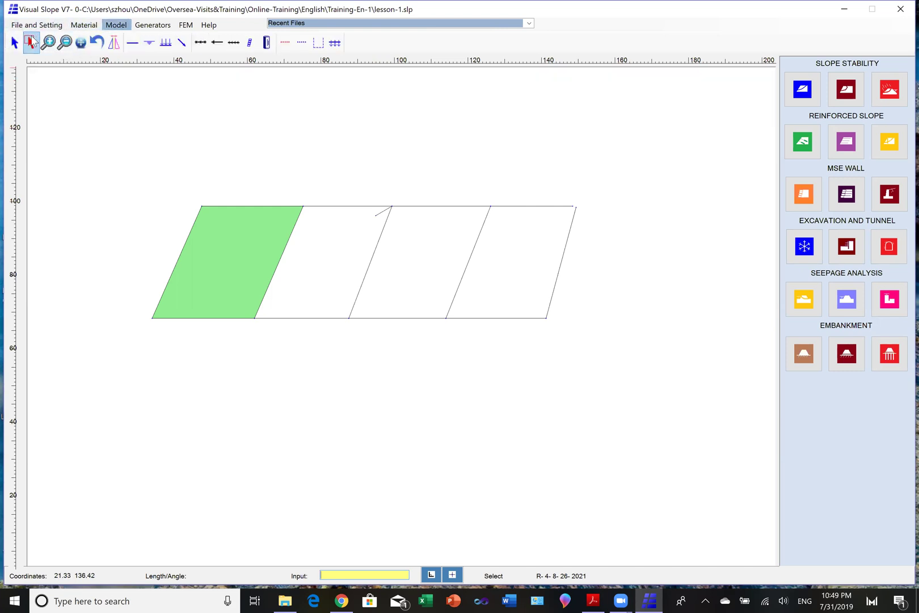
pyautogui.rightClick(373, 224)
pyautogui.click(380, 206)
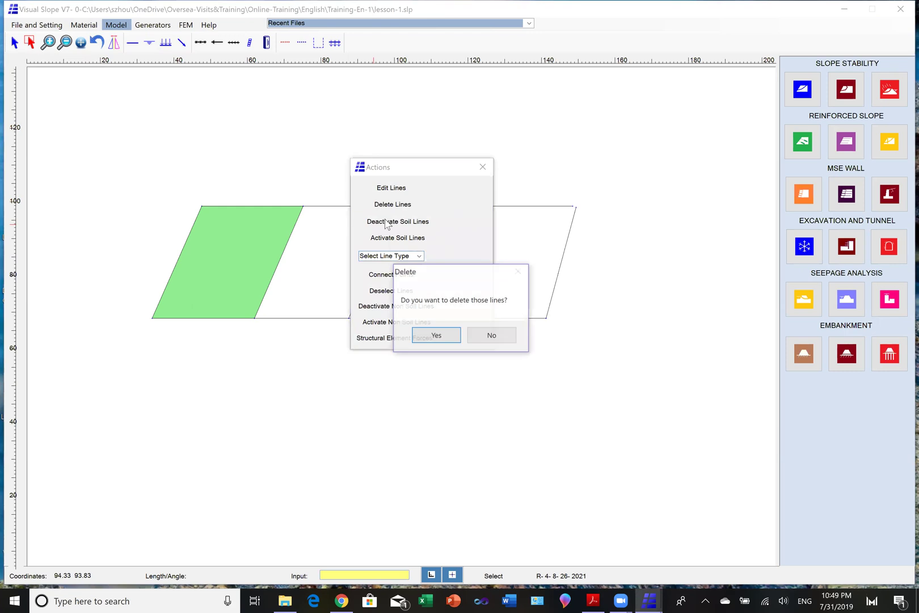
pyautogui.click(435, 336)
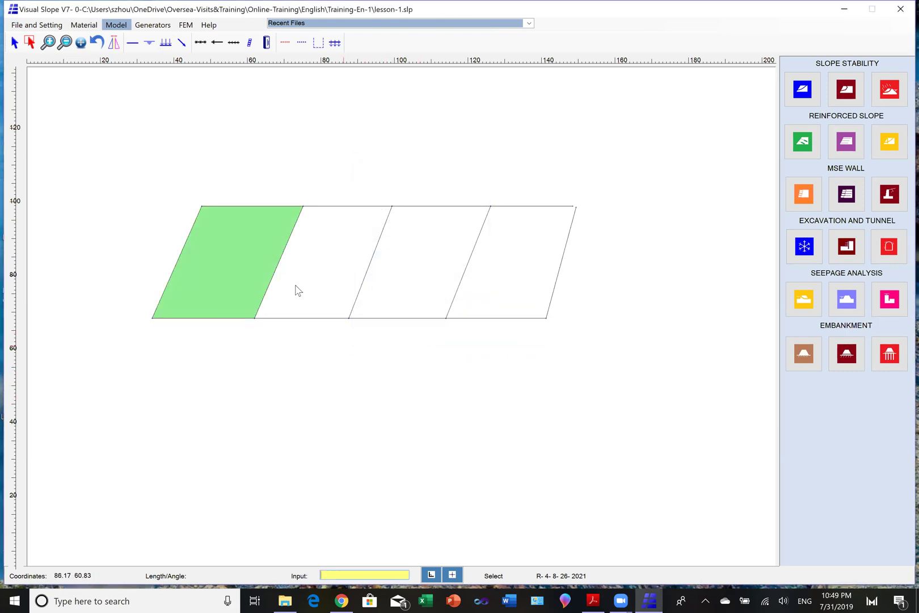
# Step: Assign the orange soil 2 to the second block and green soil 1 to the third, and try soil 2 on the fourth
pyautogui.click(84, 25)
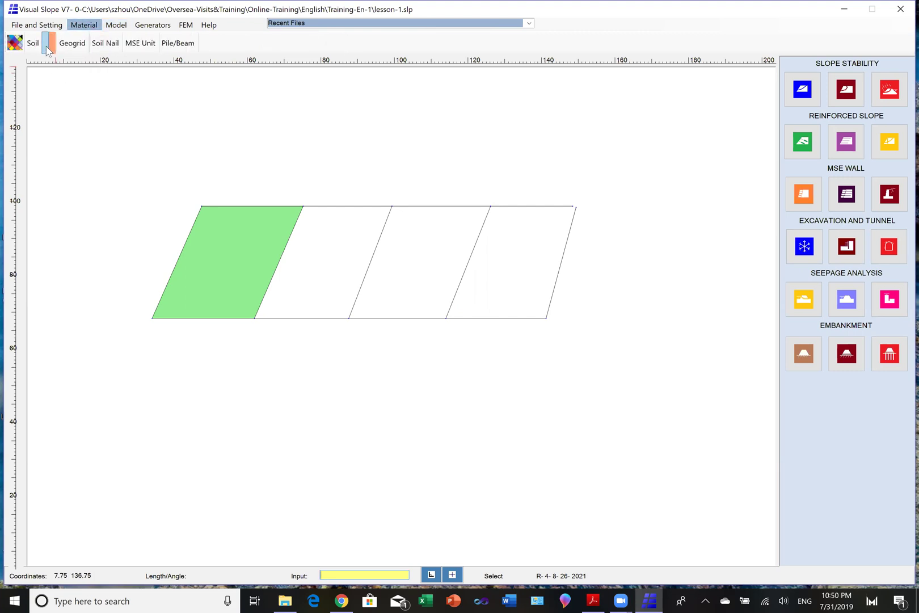
pyautogui.moveTo(52, 48); pyautogui.dragTo(320, 271)
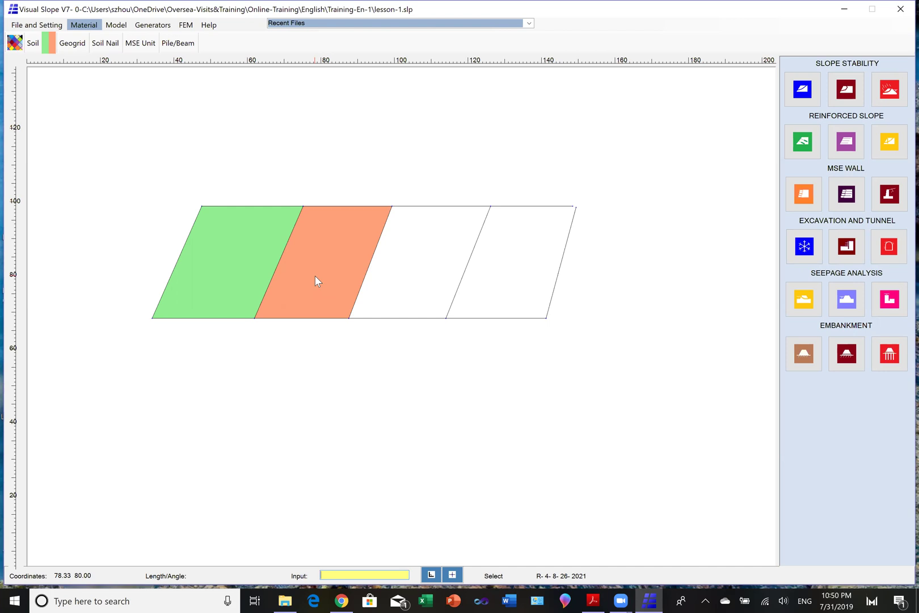
pyautogui.moveTo(49, 45)
pyautogui.mouseDown()
pyautogui.moveTo(242, 227)
pyautogui.moveTo(406, 261)
pyautogui.mouseUp()
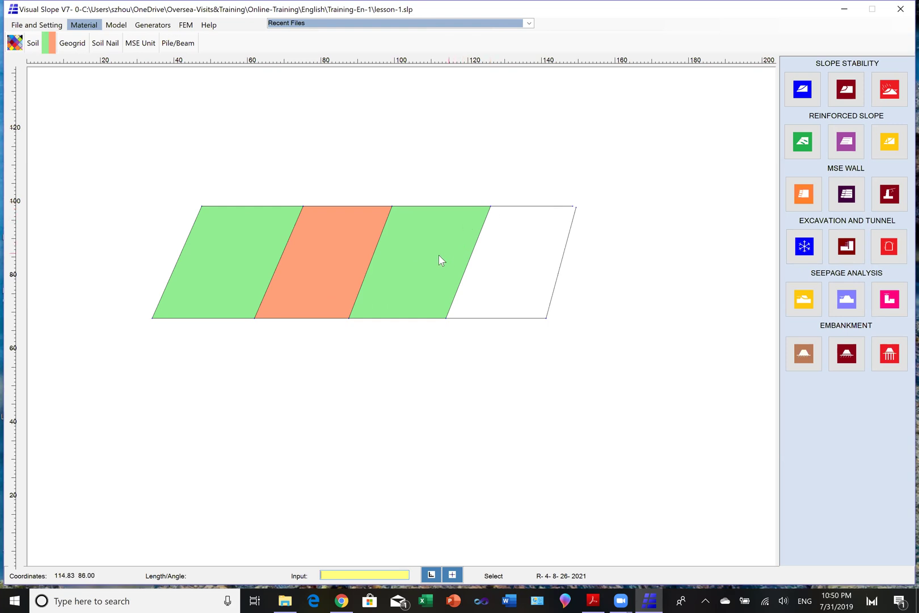
pyautogui.click(55, 46)
pyautogui.click(502, 259)
# Step: Connect the open line ends at the fourth block's upper outer corner and assign the orange soil 2 to that block
pyautogui.click(118, 27)
pyautogui.click(31, 43)
pyautogui.moveTo(561, 189); pyautogui.dragTo(593, 227)
pyautogui.rightClick(595, 232)
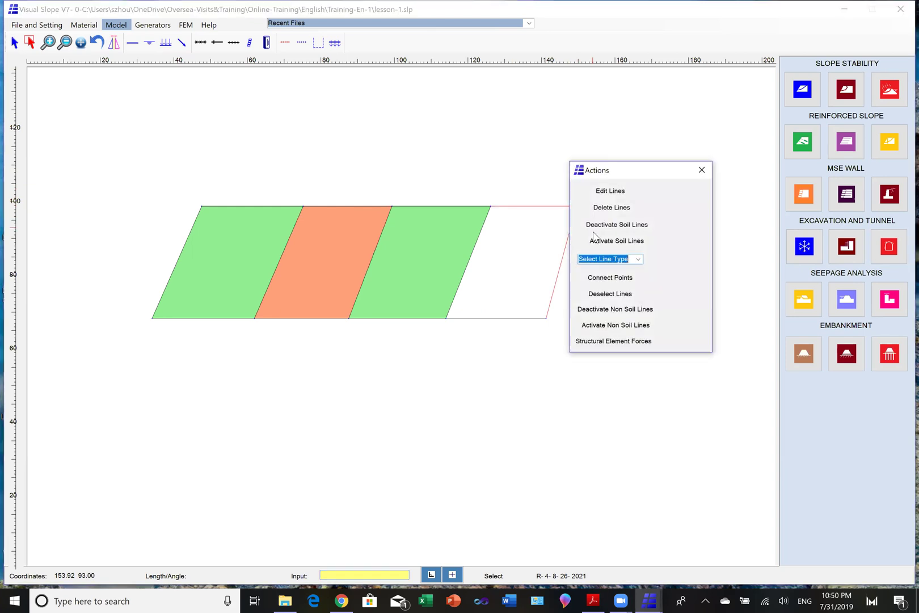
pyautogui.click(603, 278)
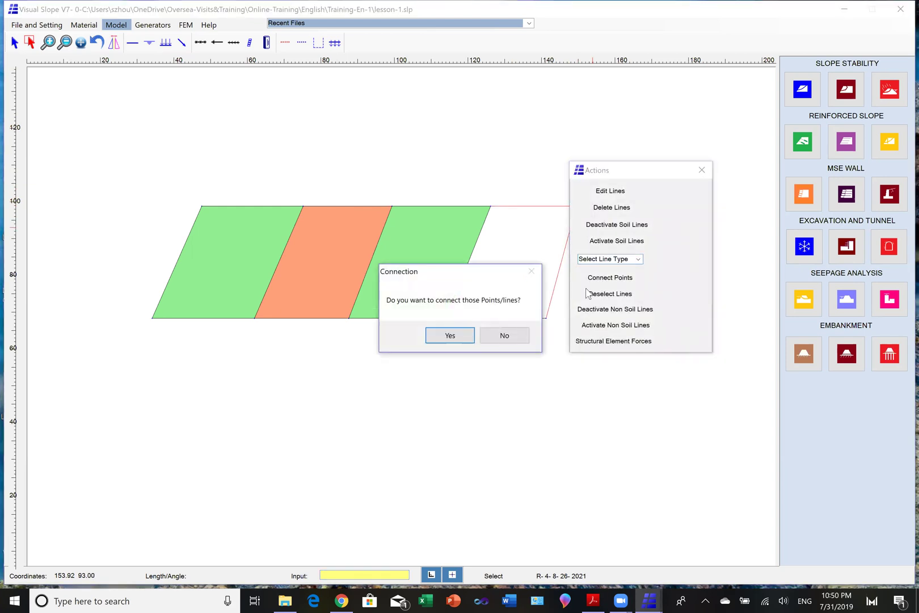
pyautogui.click(460, 339)
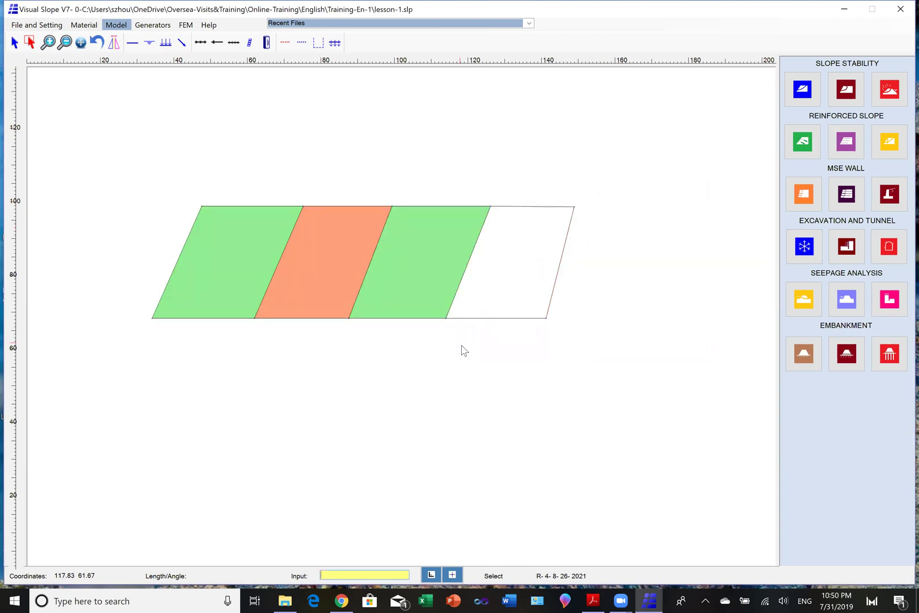
pyautogui.click(84, 25)
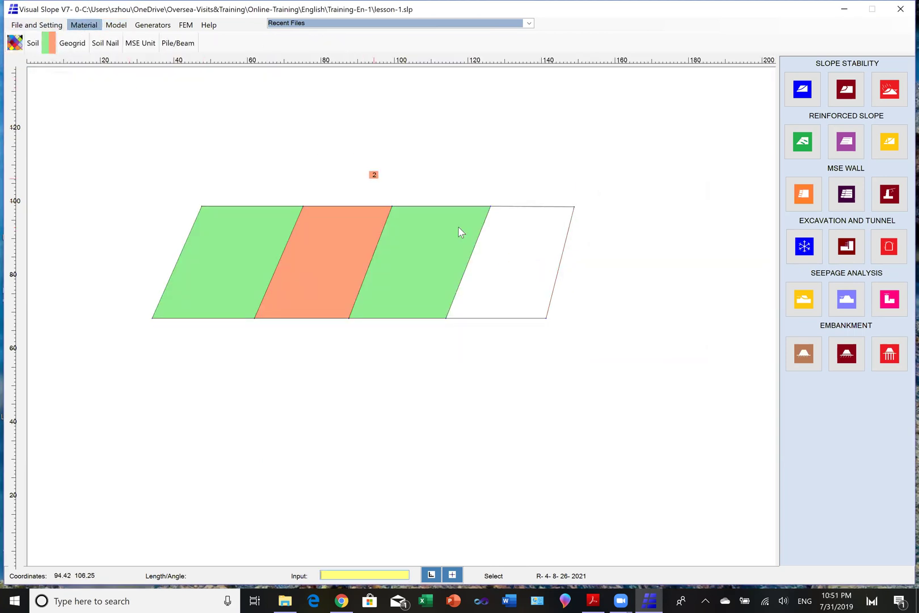
pyautogui.click(510, 264)
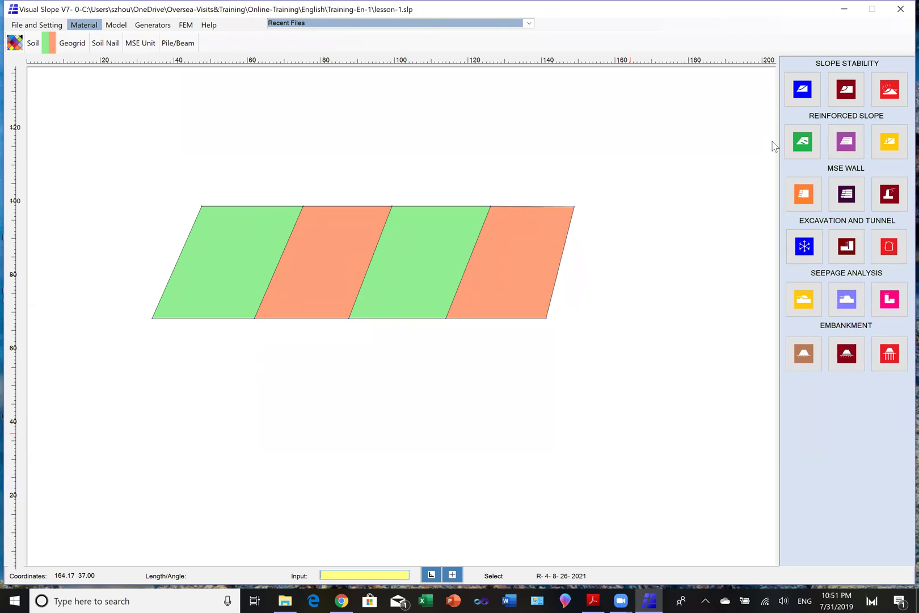
# Step: Close the lesson-1.slp model and review the Tracing Method slides on pages 10 and 11 of the PDF in Acrobat Reader
pyautogui.click(897, 14)
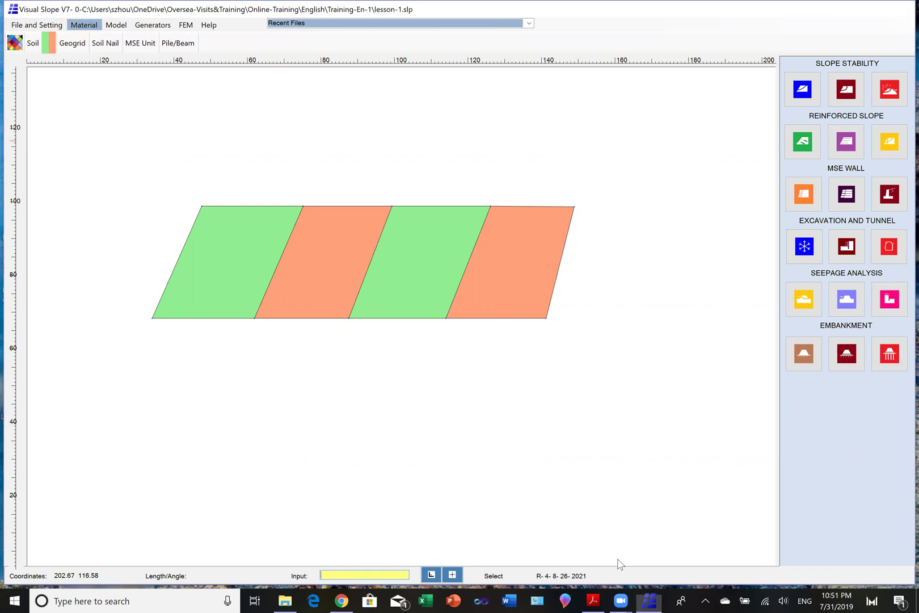
pyautogui.click(606, 602)
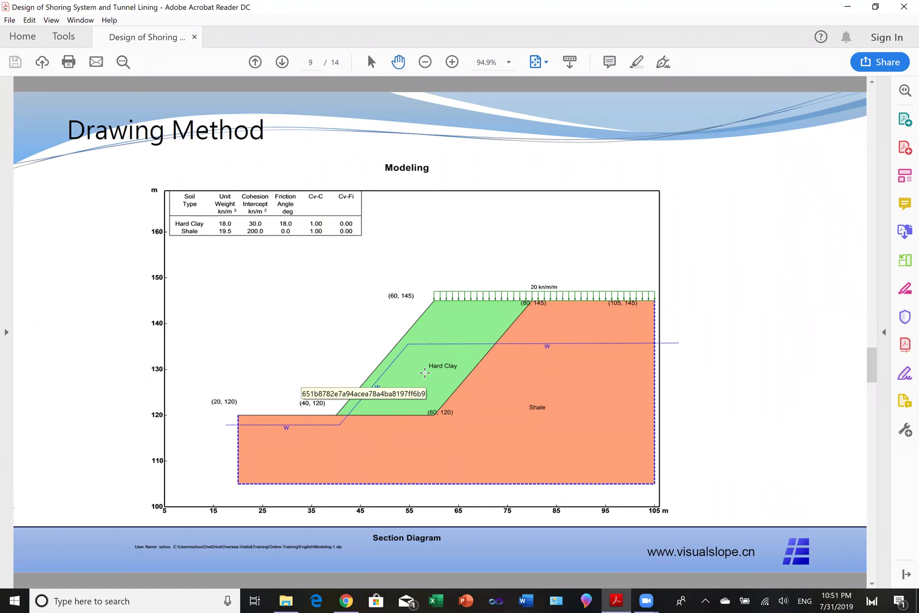
pyautogui.scroll(-1, 424, 373)
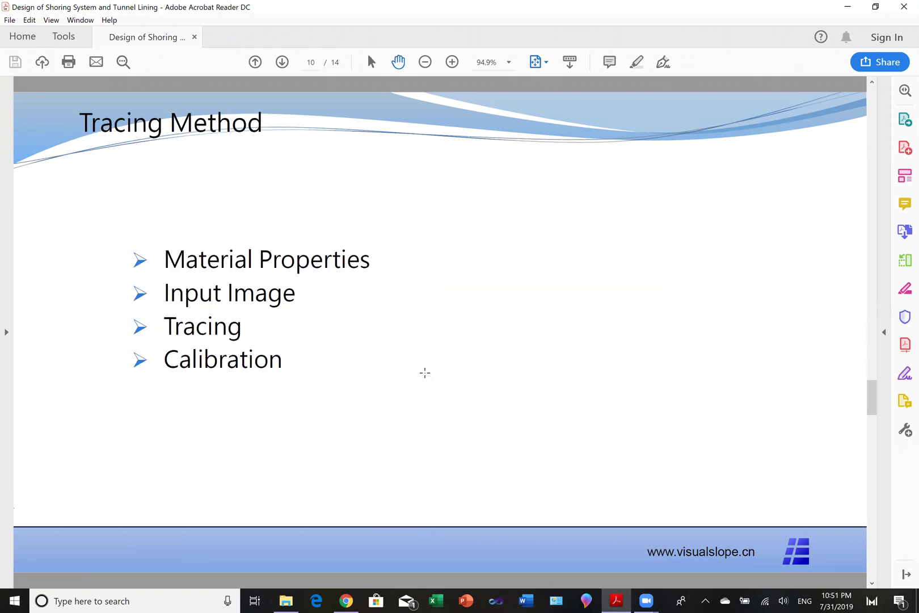
pyautogui.scroll(-1, 424, 372)
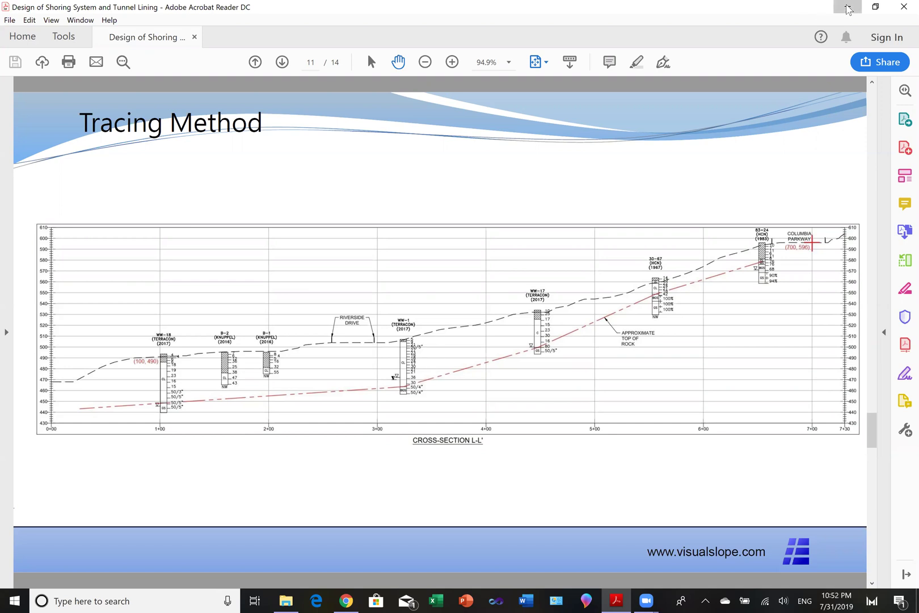
# Step: Launch Visual Slope-EN from the desktop and start a new project
pyautogui.click(847, 7)
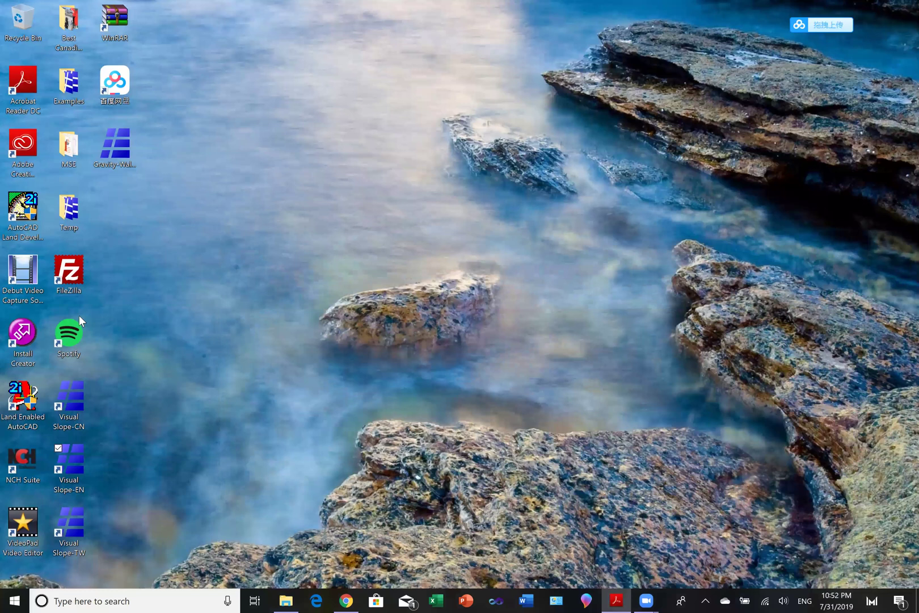
pyautogui.click(73, 450)
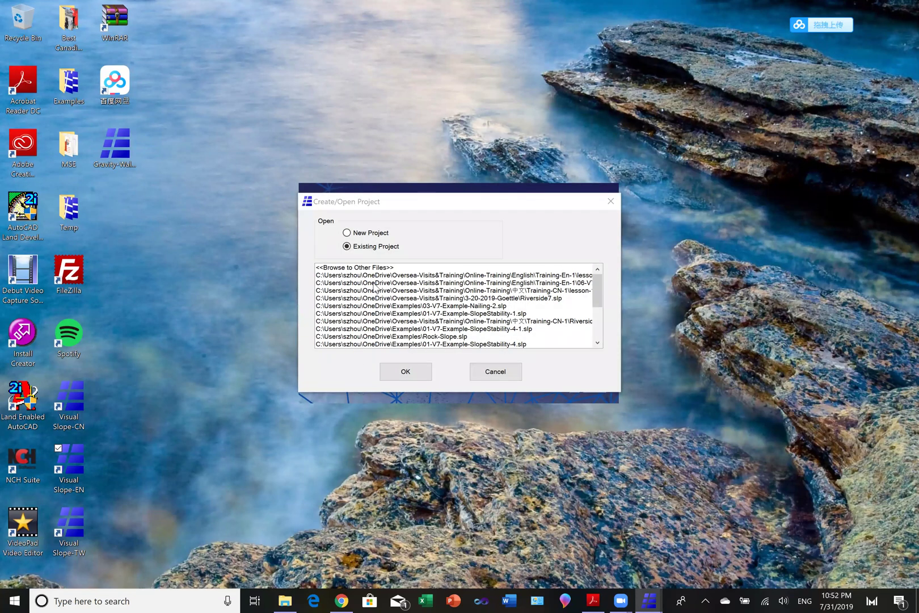
pyautogui.click(372, 234)
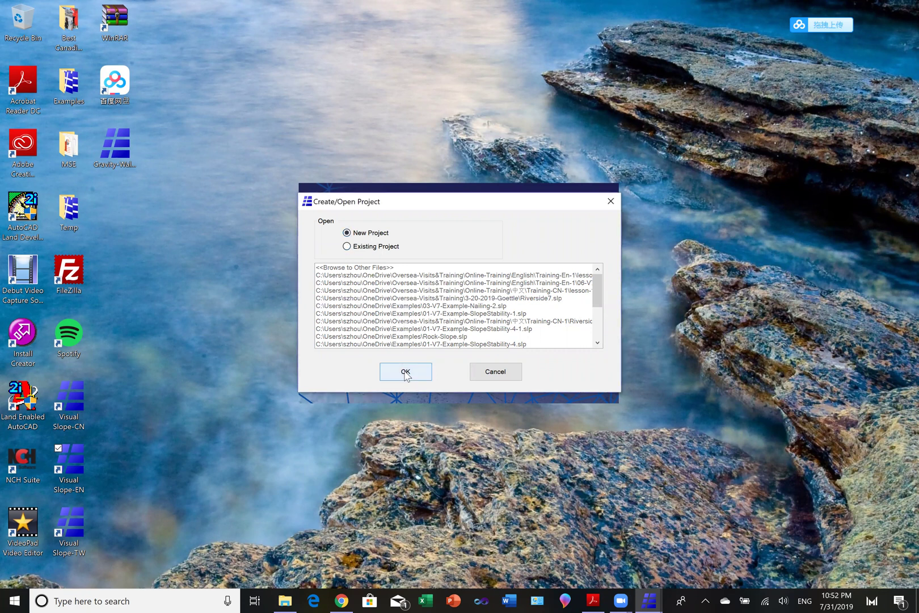
pyautogui.click(497, 375)
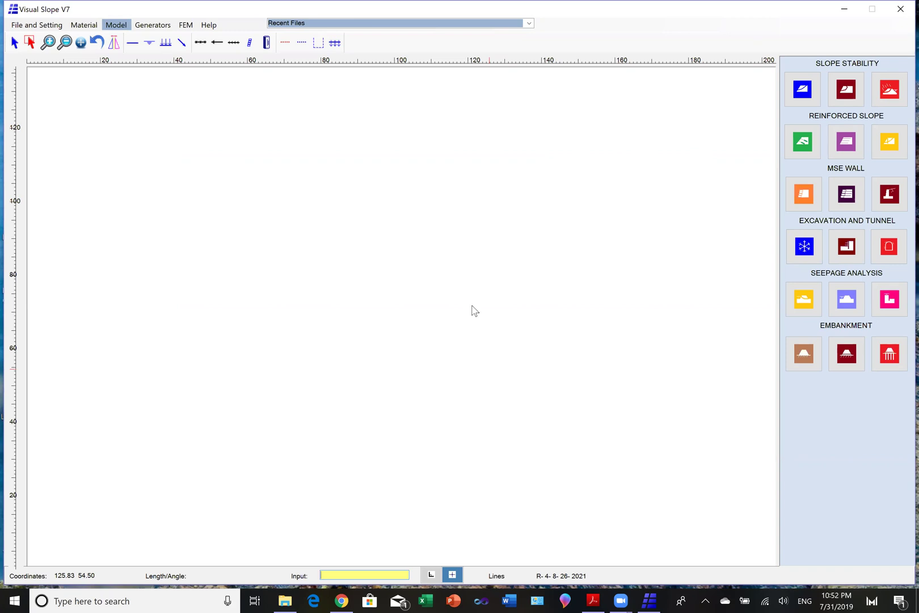
# Step: Start Image Trace and load the cross-section picture Pic3.jpg from the Training-En-1 folder as the image to trace
pyautogui.click(154, 26)
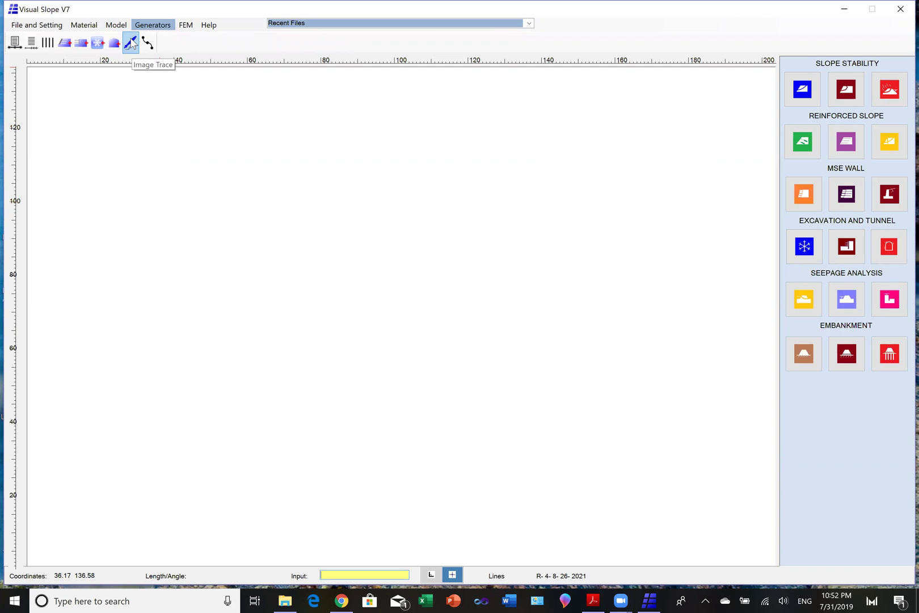
pyautogui.click(131, 44)
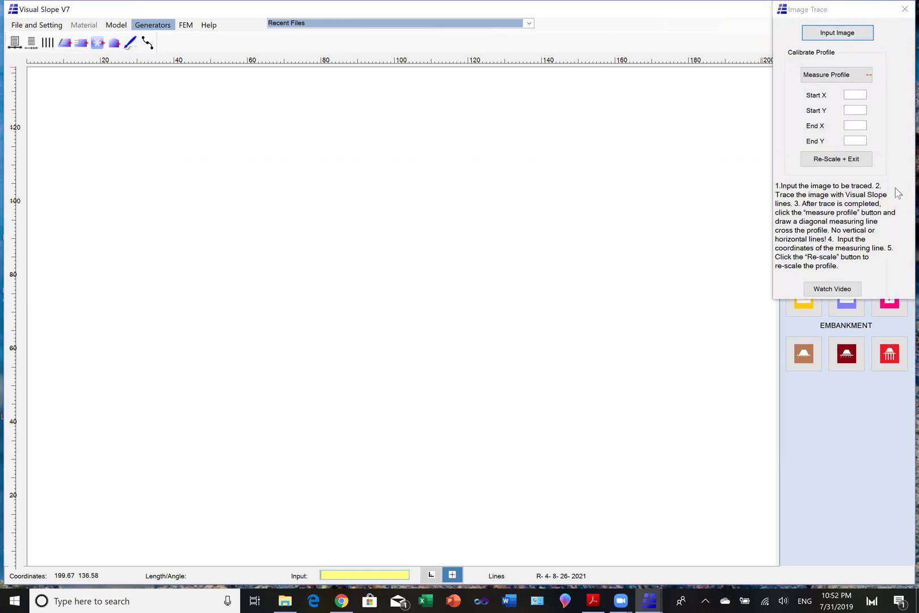
pyautogui.click(839, 34)
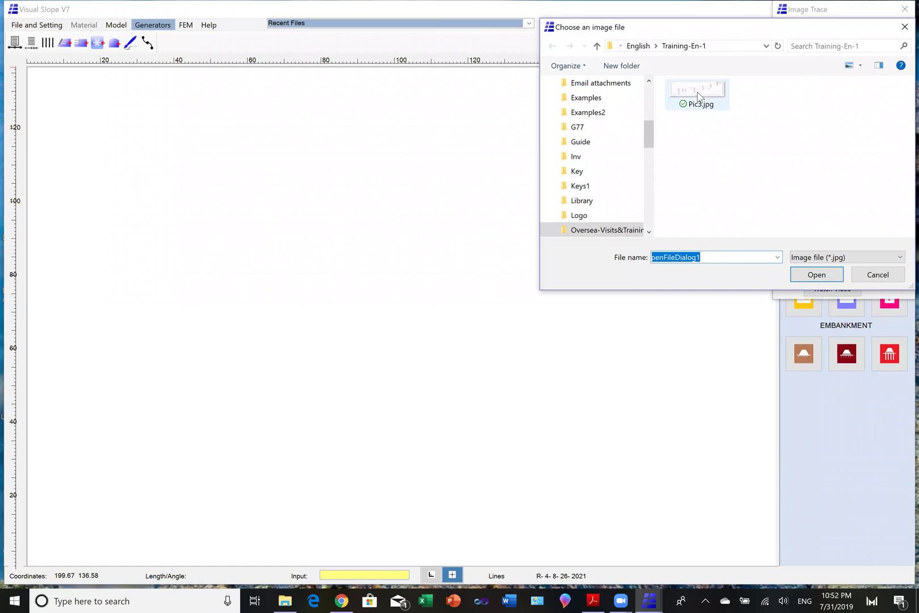
pyautogui.click(699, 97)
pyautogui.click(814, 274)
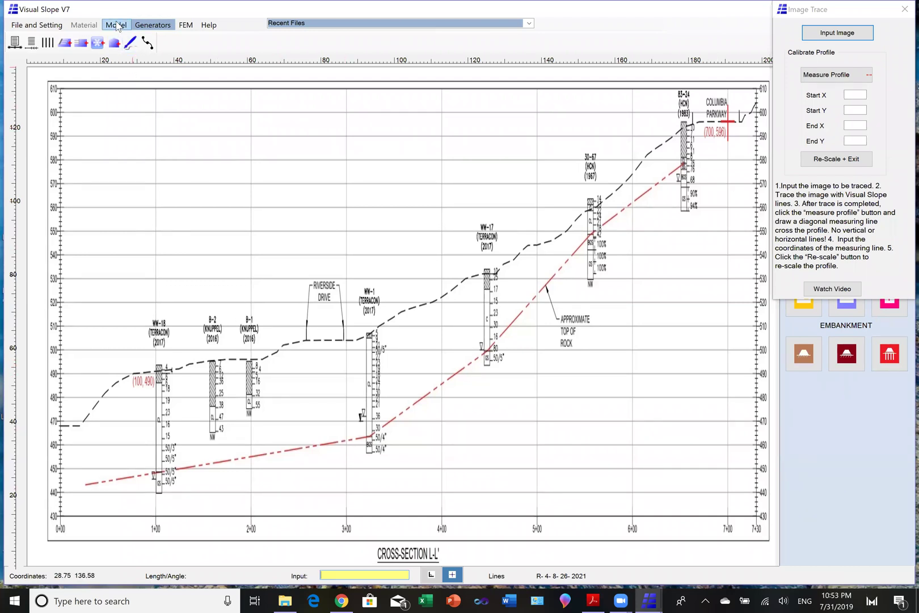
# Step: Trace the dashed ground surface with a connected line from station 0+00 past the Columbia Parkway mark near 7+00
pyautogui.click(117, 24)
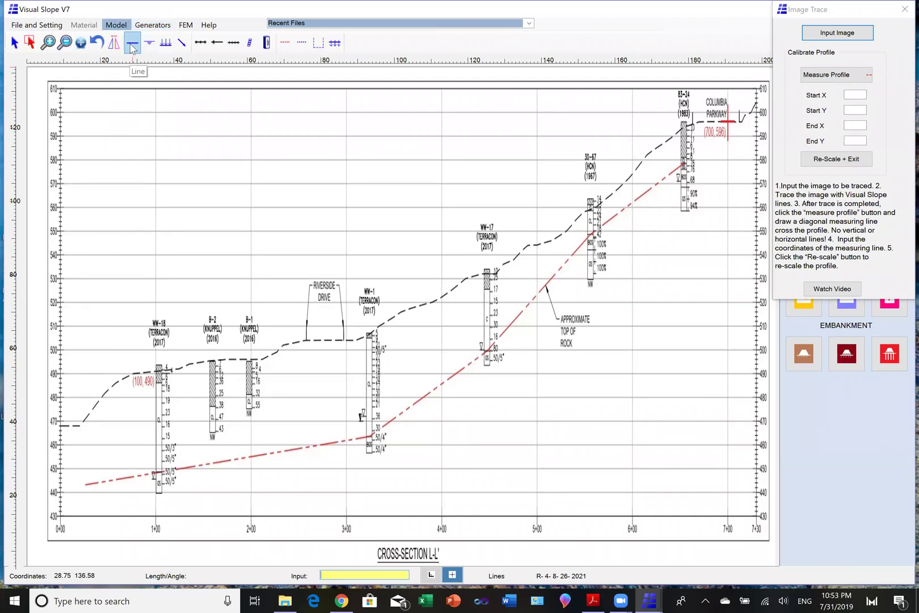
pyautogui.click(132, 48)
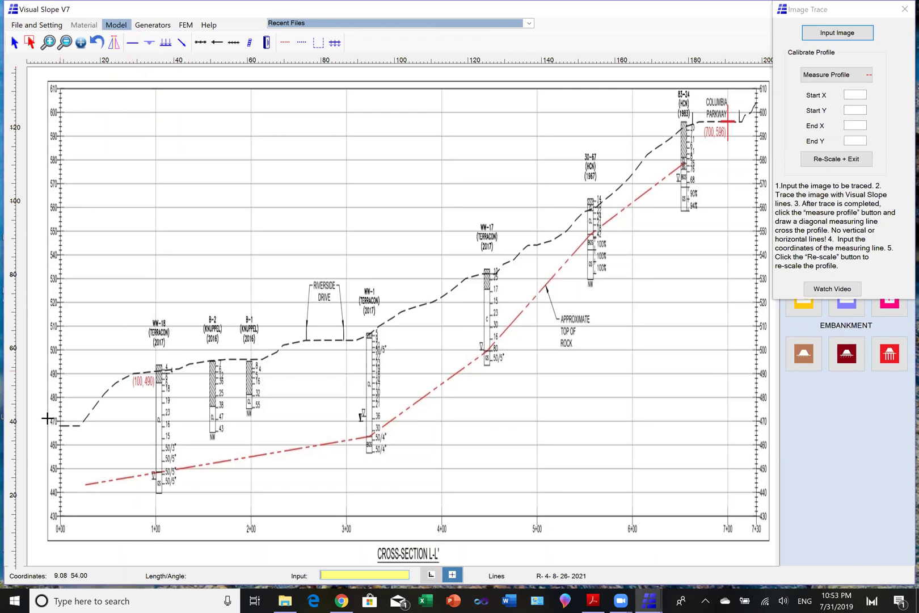
pyautogui.click(62, 425)
pyautogui.click(82, 424)
pyautogui.click(108, 387)
pyautogui.click(132, 373)
pyautogui.click(162, 371)
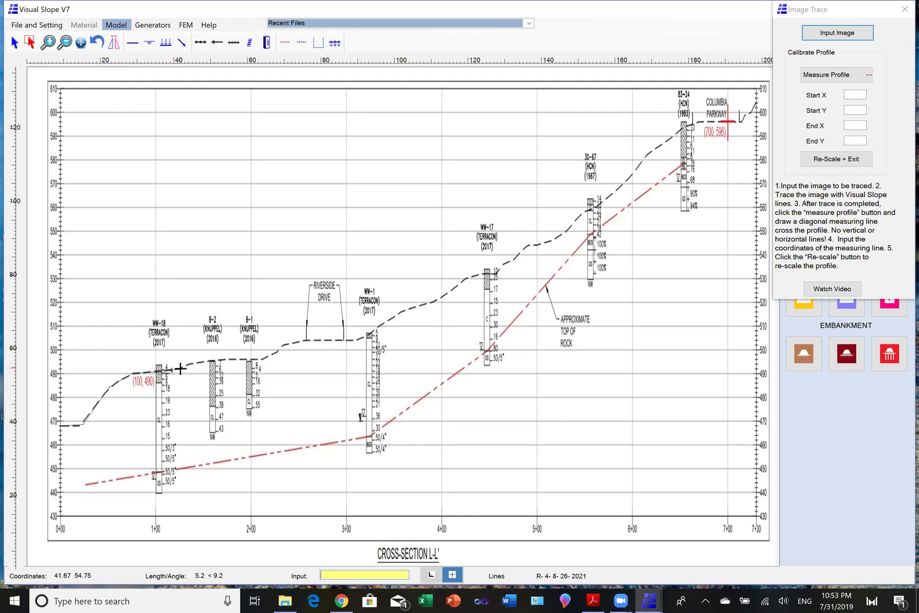
pyautogui.click(210, 360)
pyautogui.click(241, 359)
pyautogui.click(281, 348)
pyautogui.click(328, 341)
pyautogui.click(352, 340)
pyautogui.click(401, 313)
pyautogui.click(438, 297)
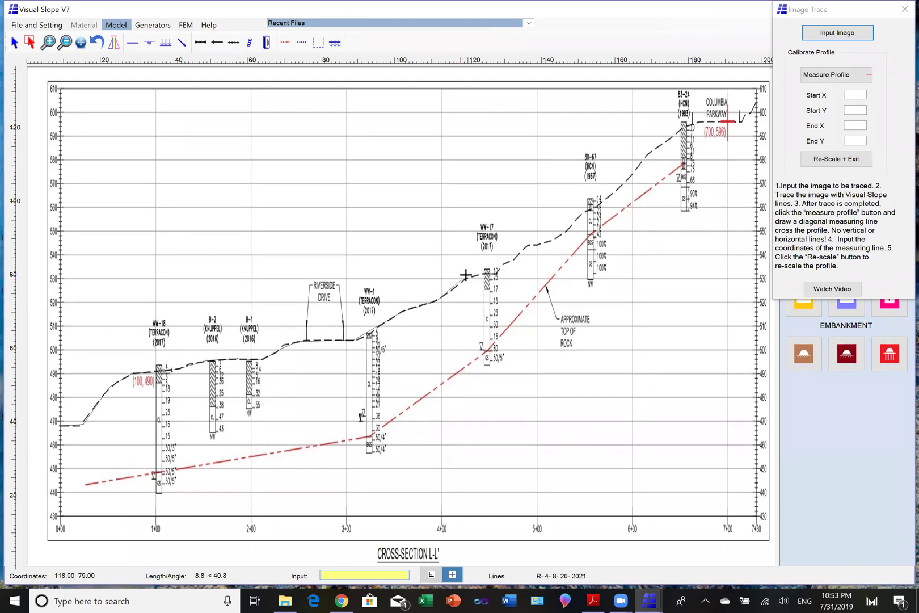
pyautogui.click(469, 273)
pyautogui.click(495, 274)
pyautogui.click(505, 263)
pyautogui.click(528, 244)
pyautogui.click(572, 225)
pyautogui.click(585, 212)
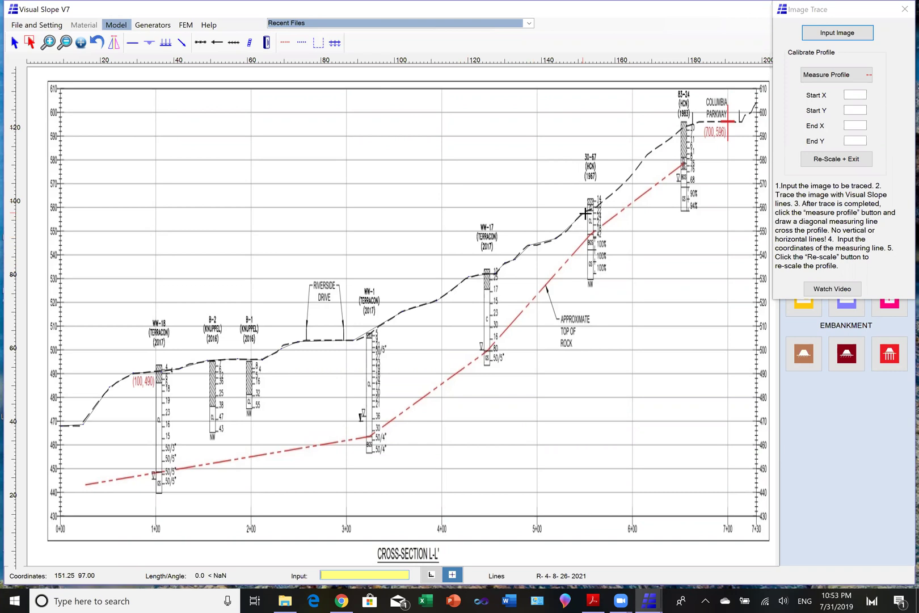
pyautogui.click(622, 185)
pyautogui.click(643, 159)
pyautogui.click(660, 147)
pyautogui.click(687, 125)
pyautogui.click(706, 121)
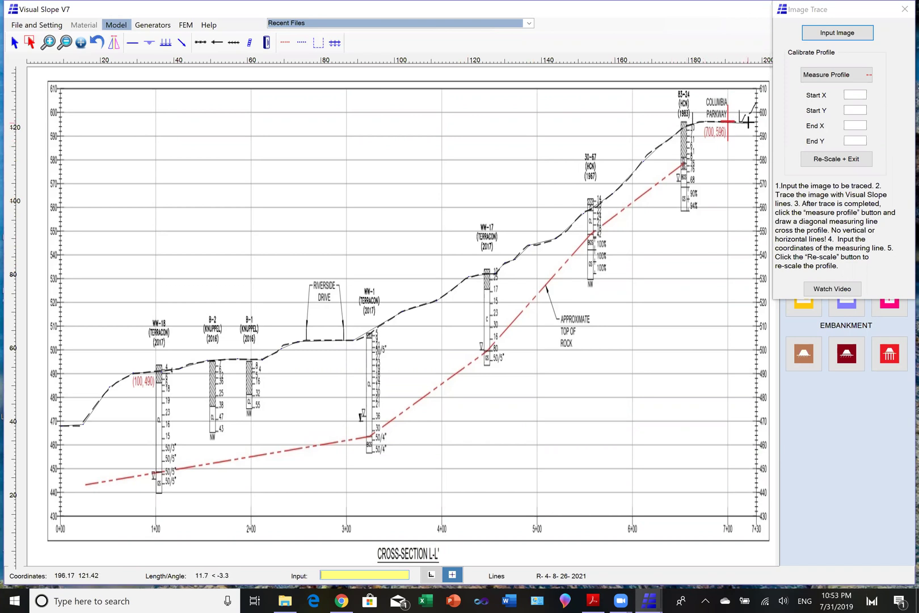
pyautogui.click(748, 121)
pyautogui.rightClick(749, 150)
# Step: Trace the red top-of-rock line, extend it at both ends across the section, and add the dashed model boundary around the profile's sides and base
pyautogui.click(133, 48)
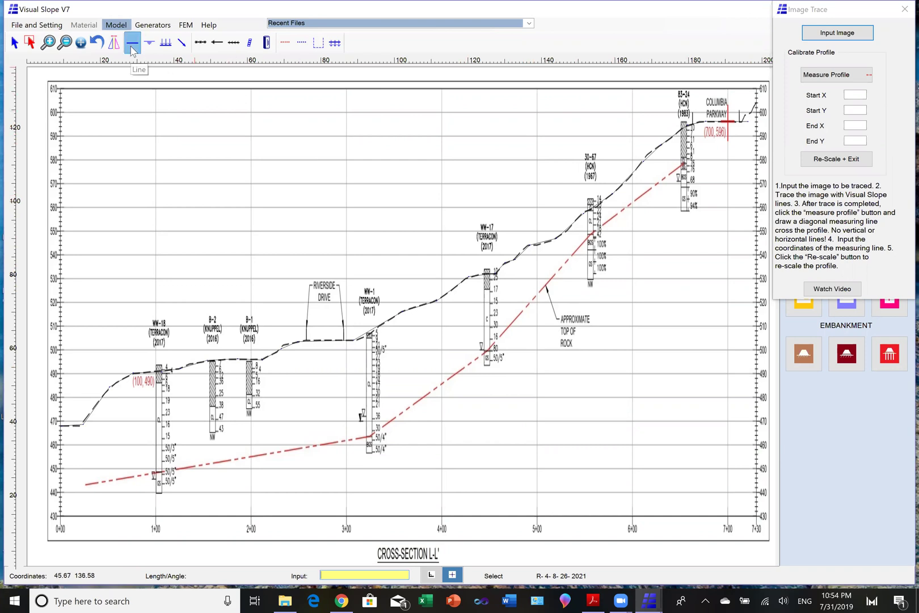
pyautogui.click(64, 491)
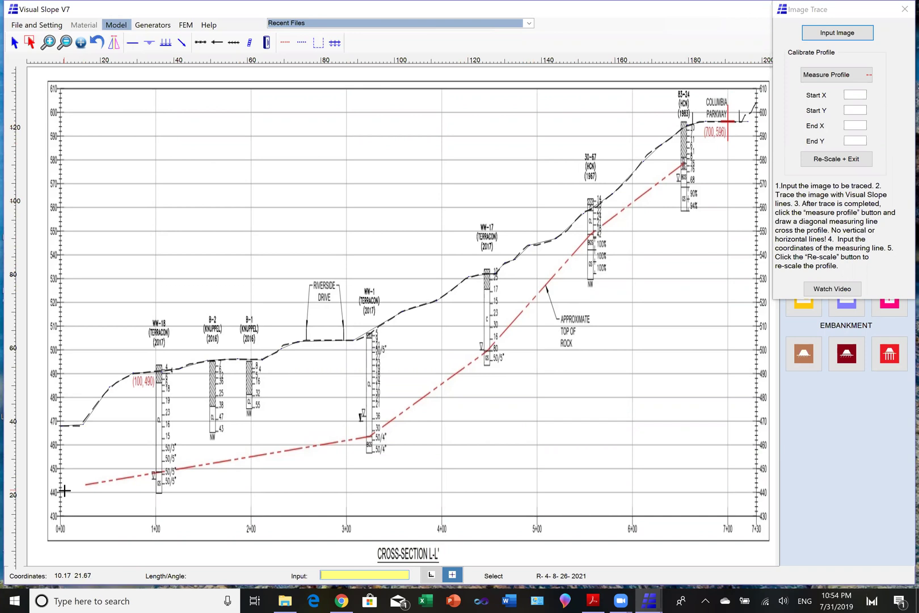
pyautogui.click(373, 436)
pyautogui.click(487, 351)
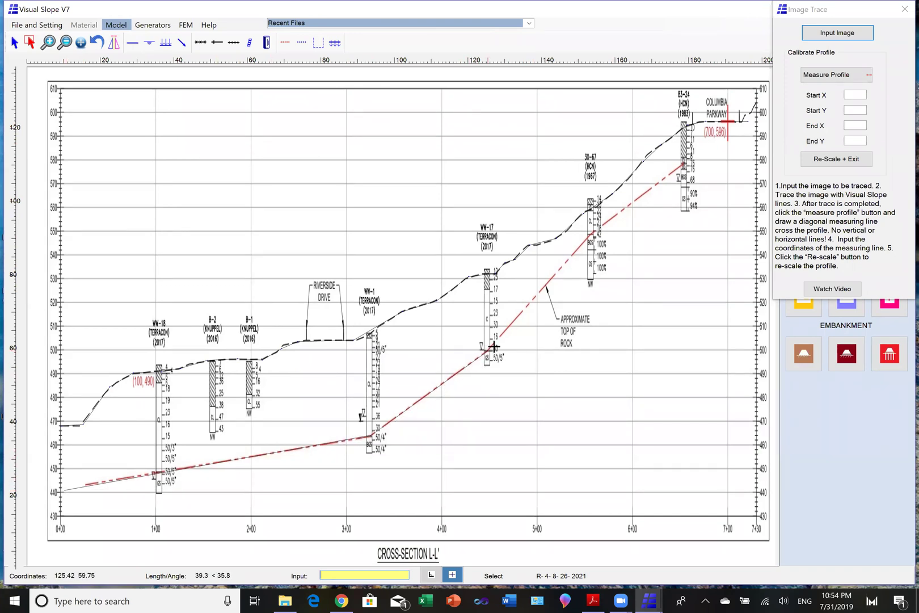
pyautogui.click(596, 229)
pyautogui.click(696, 161)
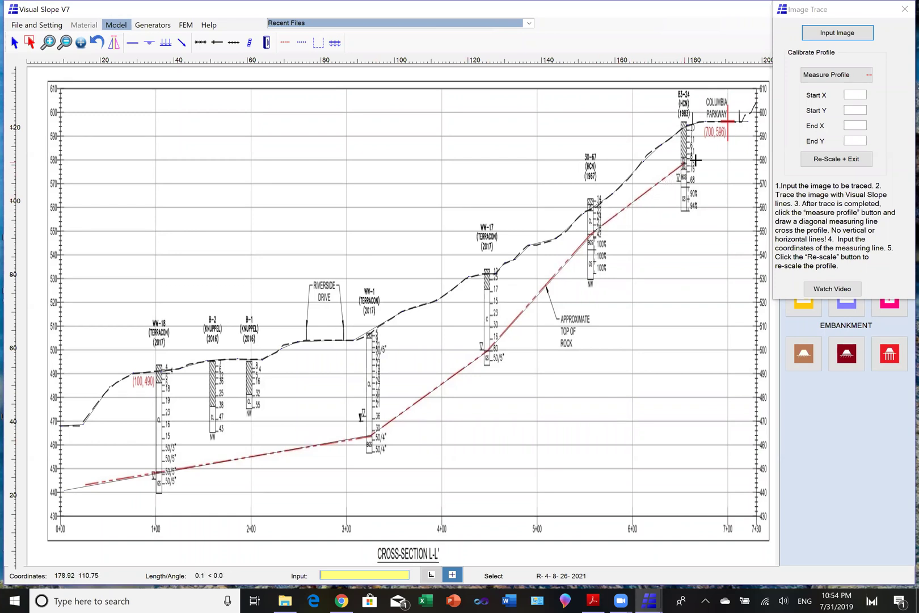
pyautogui.click(735, 155)
pyautogui.rightClick(740, 164)
pyautogui.click(320, 47)
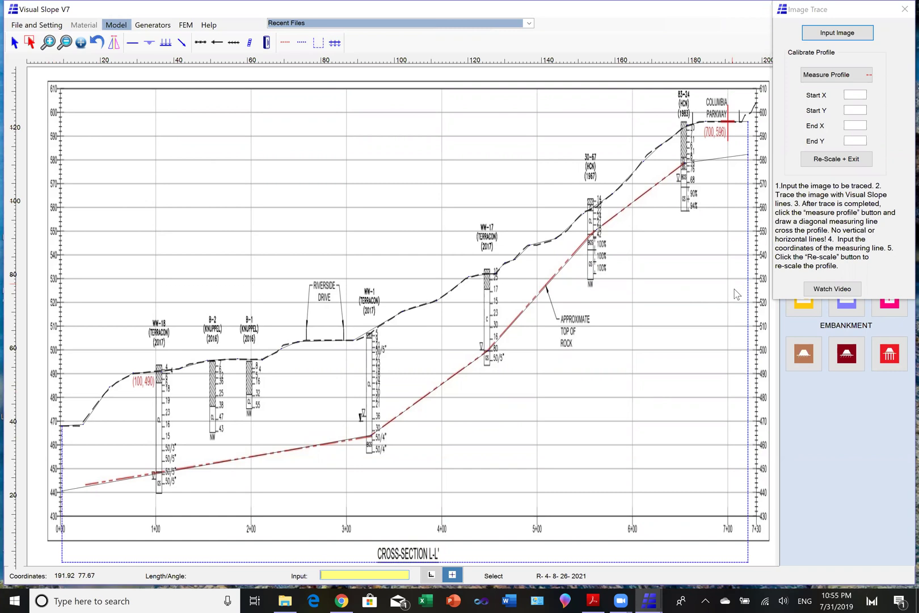
# Step: Calibrate the traced profile with a measuring line between the red marks, set to start (100, 490) and end (700, 596), and re-scale it
pyautogui.click(830, 77)
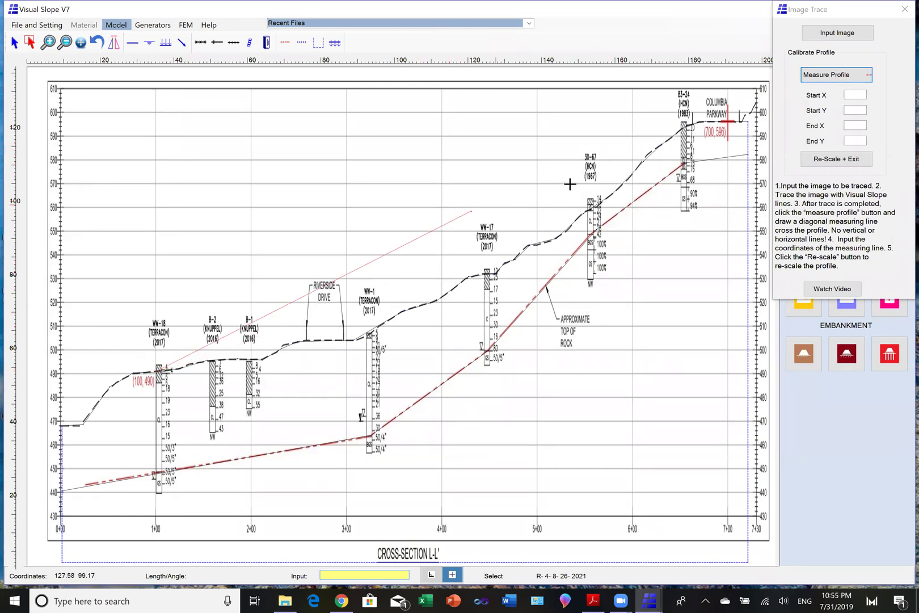
pyautogui.click(729, 121)
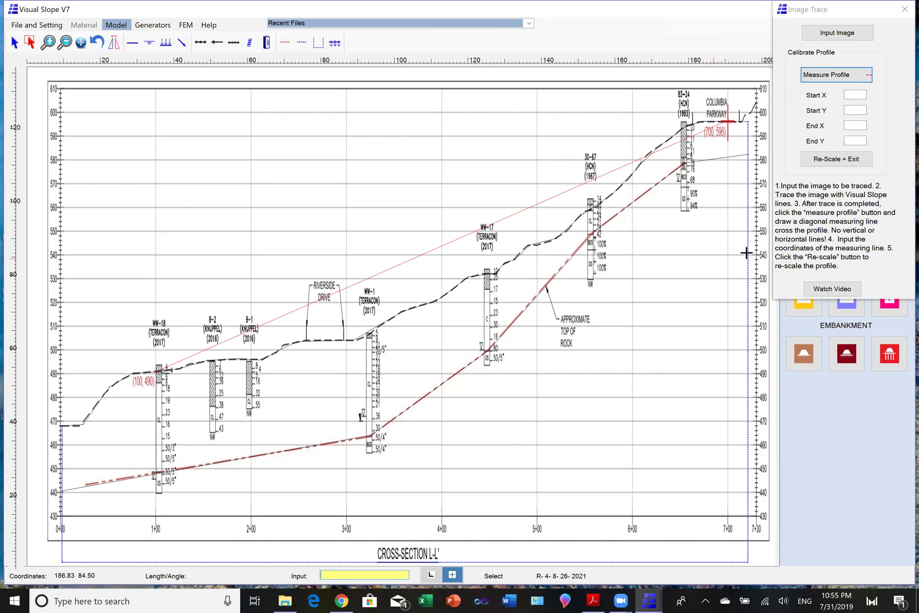
pyautogui.click(854, 94)
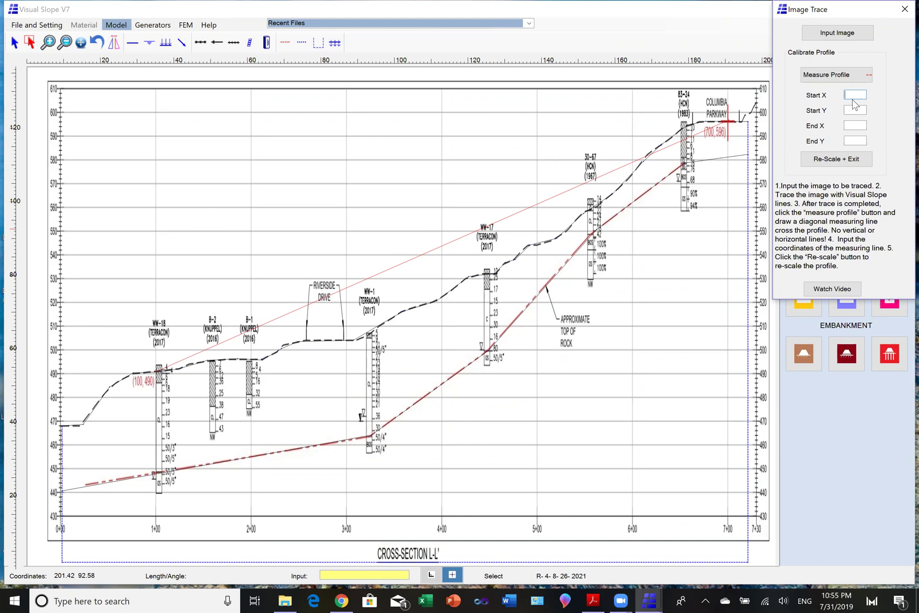
pyautogui.write('100')
pyautogui.click(851, 109)
pyautogui.write('490700')
pyautogui.click(854, 140)
pyautogui.write('596')
pyautogui.click(832, 162)
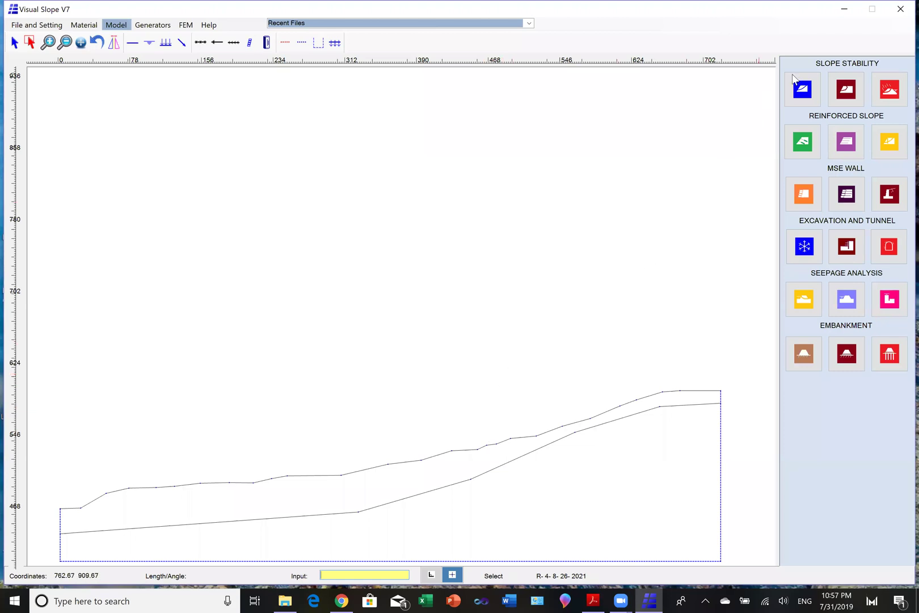
# Step: Close Visual Slope and view the two AutoCad Input Method slides in Acrobat Reader
pyautogui.click(900, 9)
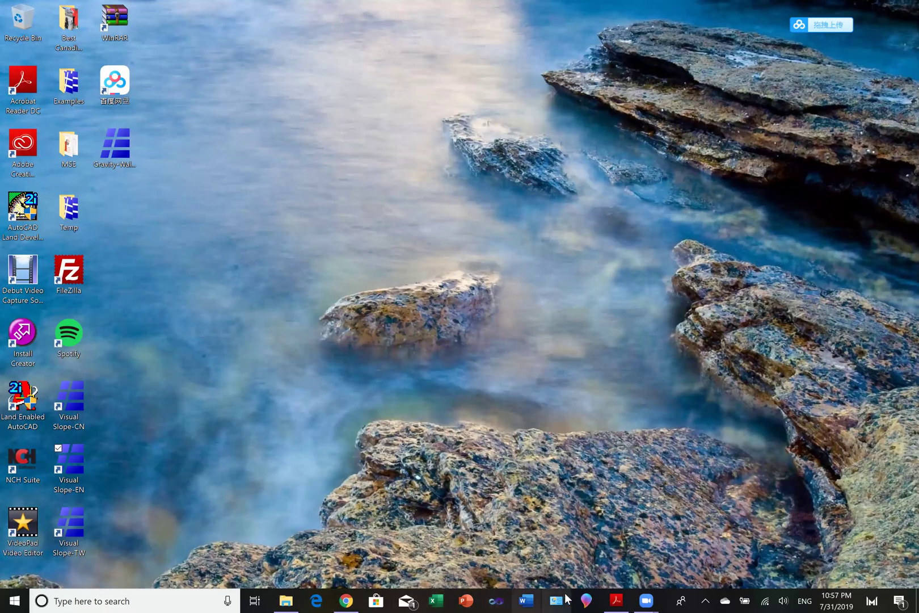
pyautogui.click(616, 600)
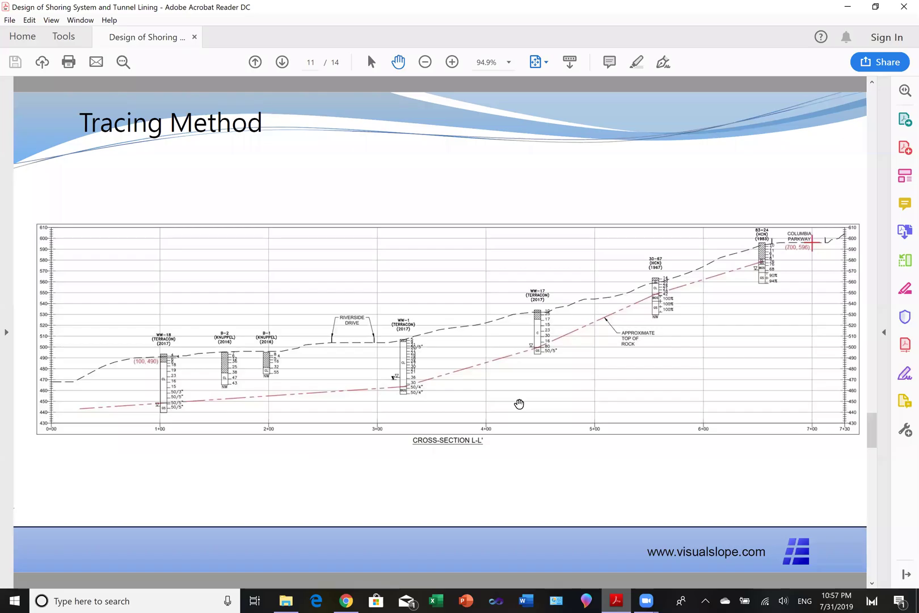
pyautogui.press('pagedown')
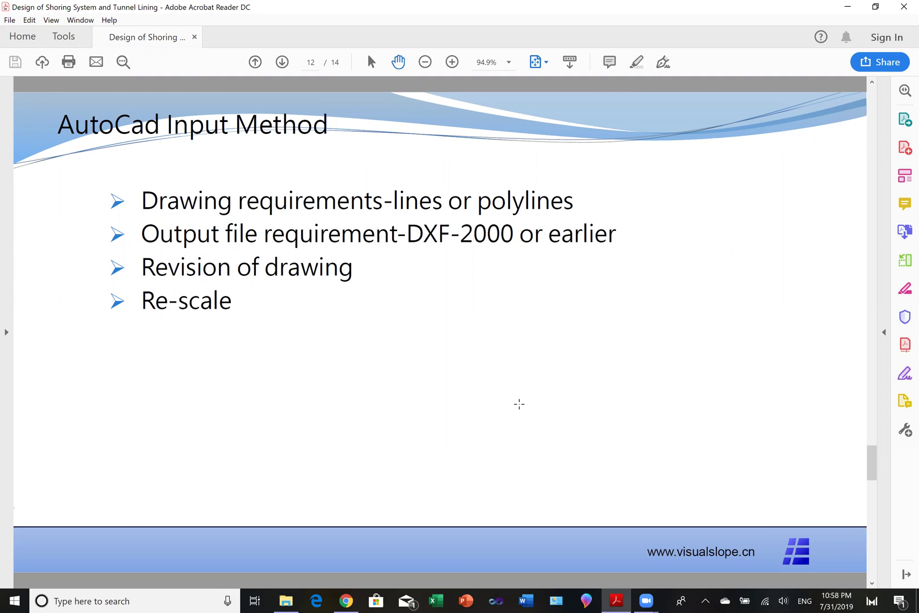
pyautogui.press('pagedown')
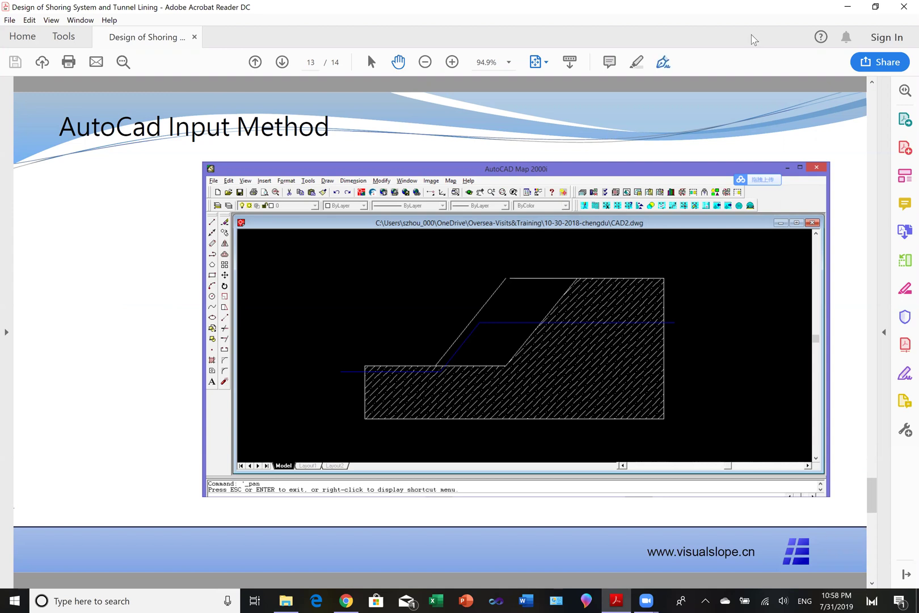
pyautogui.click(847, 7)
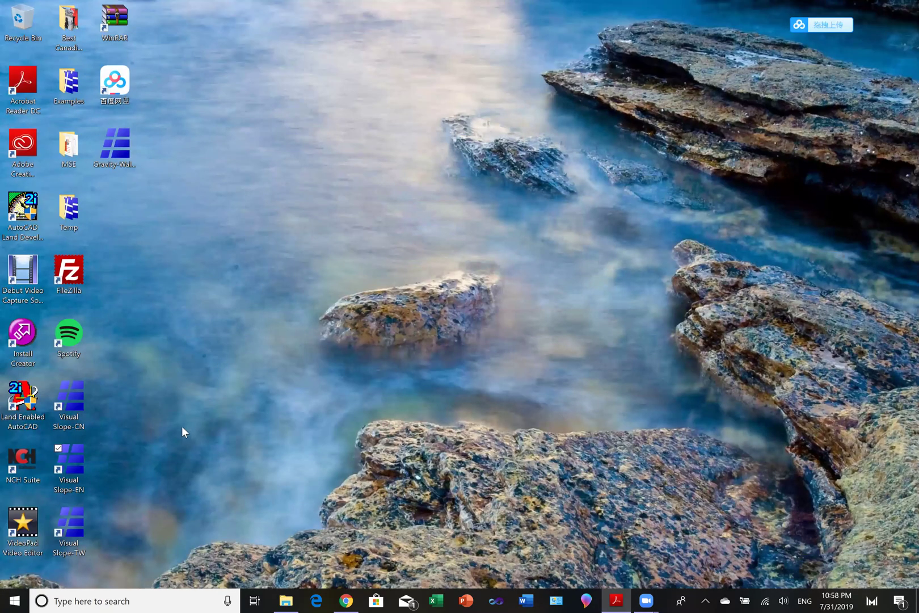
# Step: Start Visual Slope-EN without opening a project and import the DXF drawing CAD2.dxf from the Training-En-1 folder, discarding changes
pyautogui.click(70, 450)
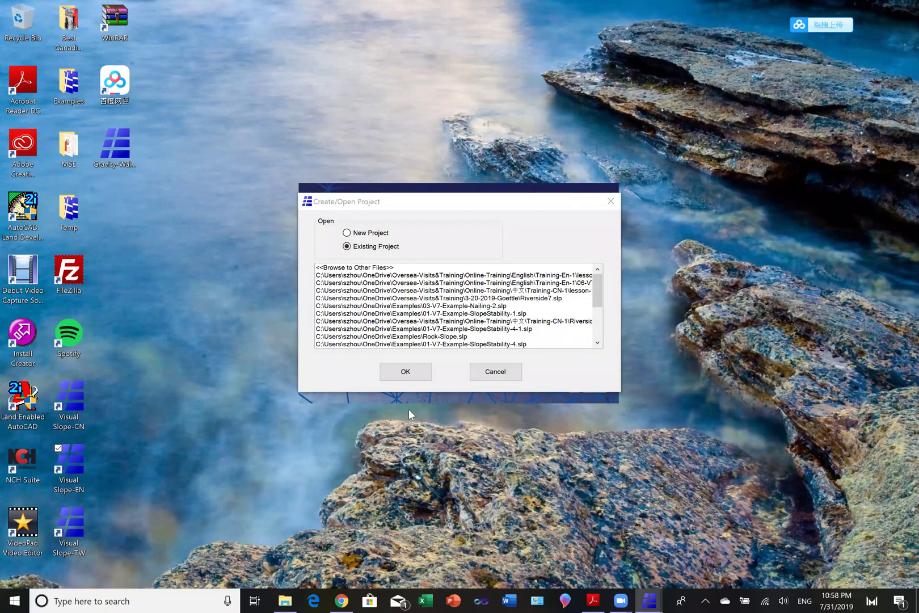
pyautogui.click(494, 372)
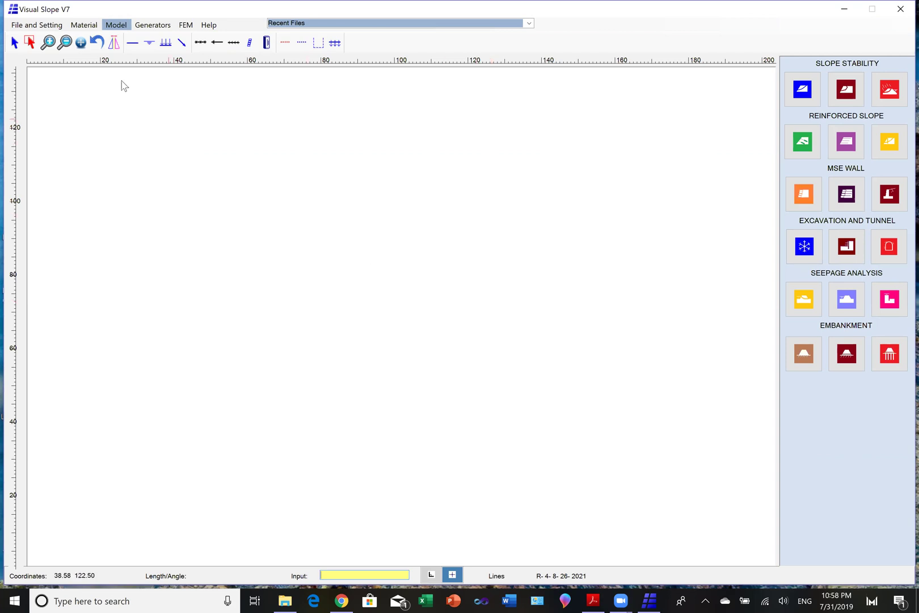
pyautogui.click(45, 26)
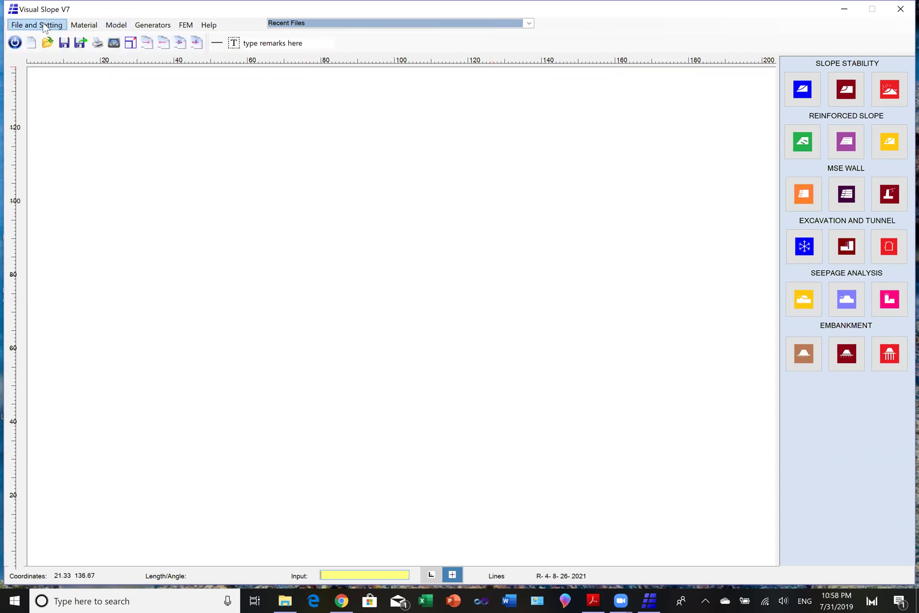
pyautogui.click(146, 45)
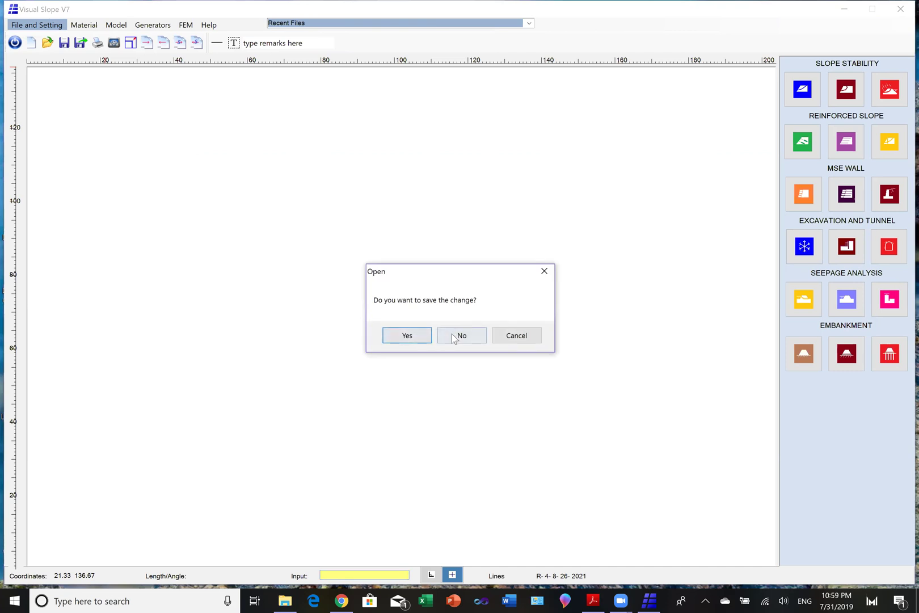
pyautogui.click(456, 335)
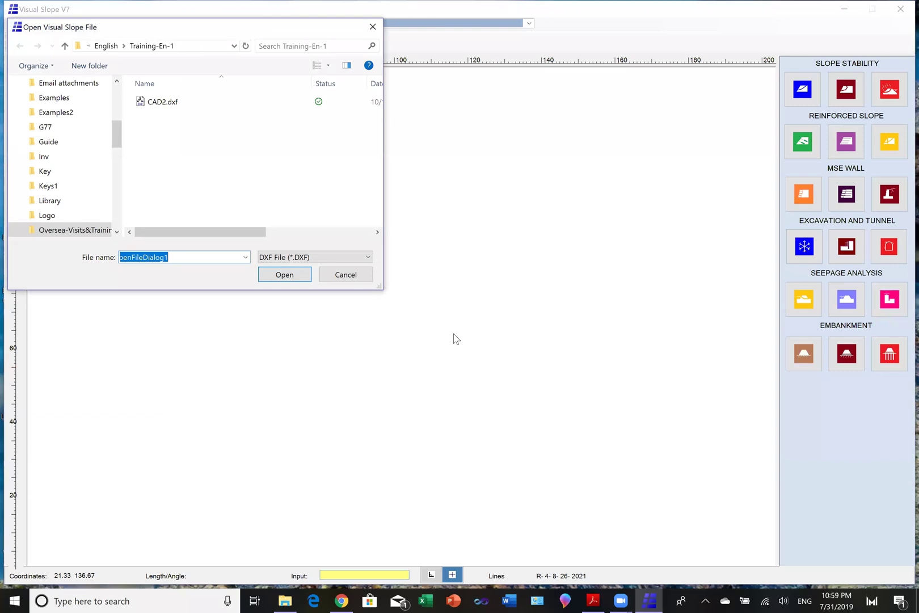
pyautogui.click(165, 108)
pyautogui.click(295, 278)
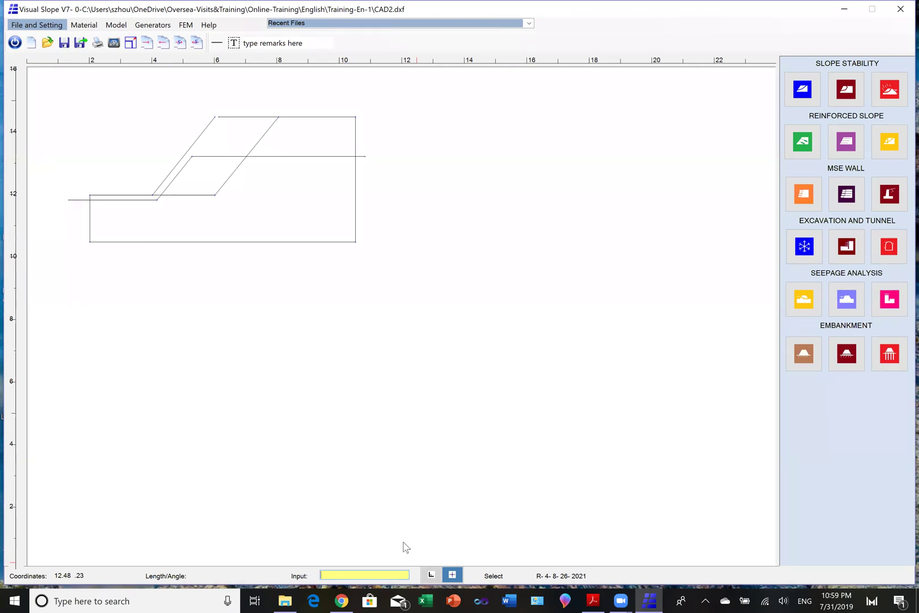
# Step: Change the base line and both vertical side lines of the imported section to the Boundary line type
pyautogui.click(450, 574)
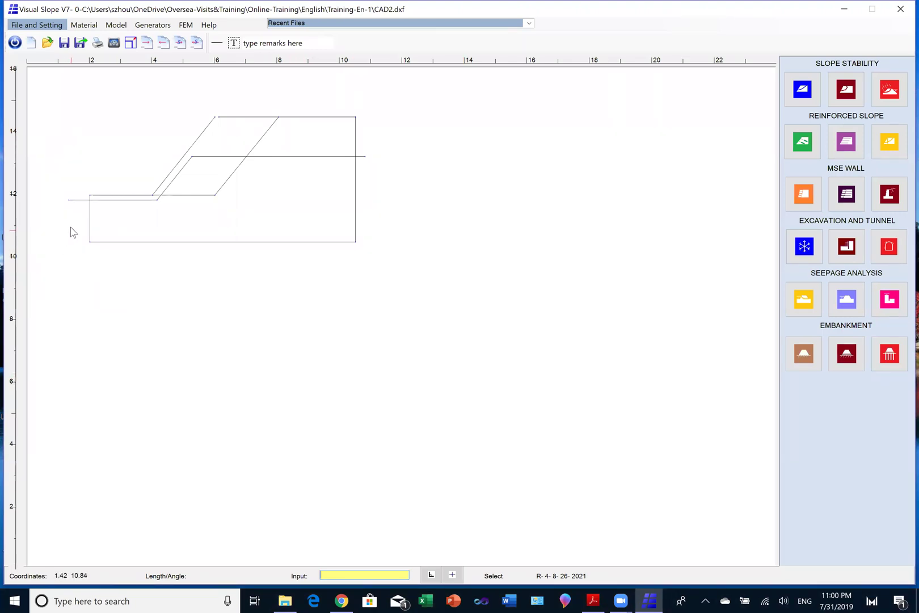
pyautogui.click(116, 25)
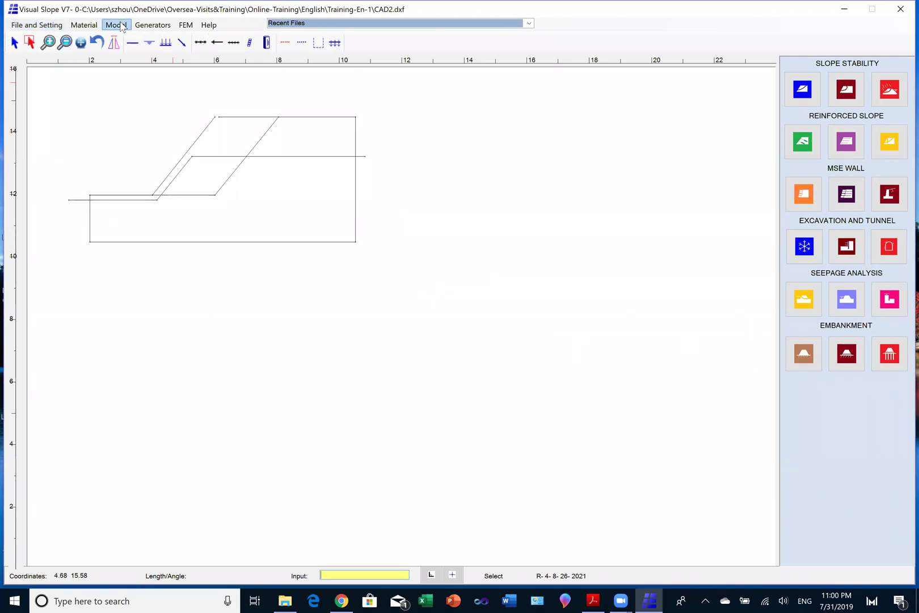
pyautogui.click(28, 43)
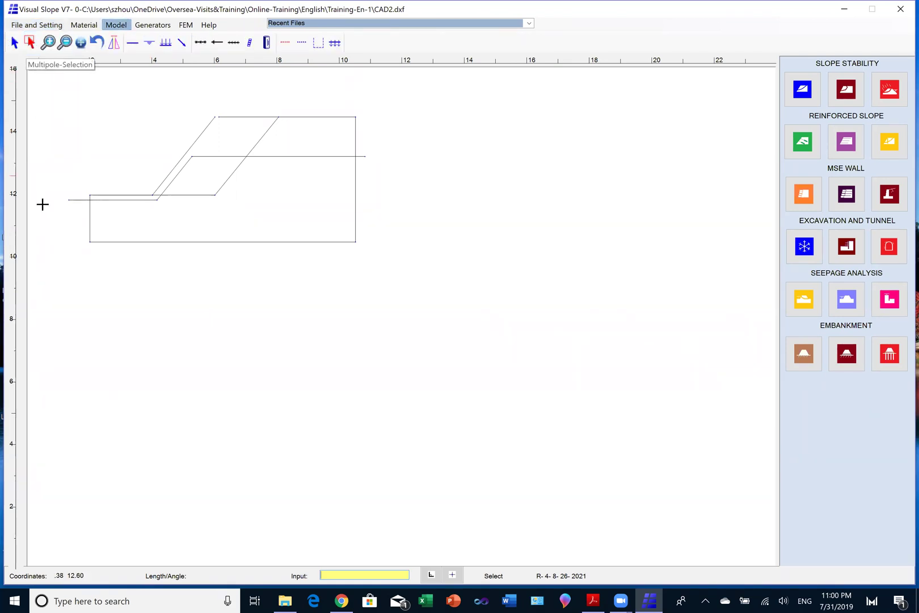
pyautogui.moveTo(67, 221); pyautogui.dragTo(372, 263)
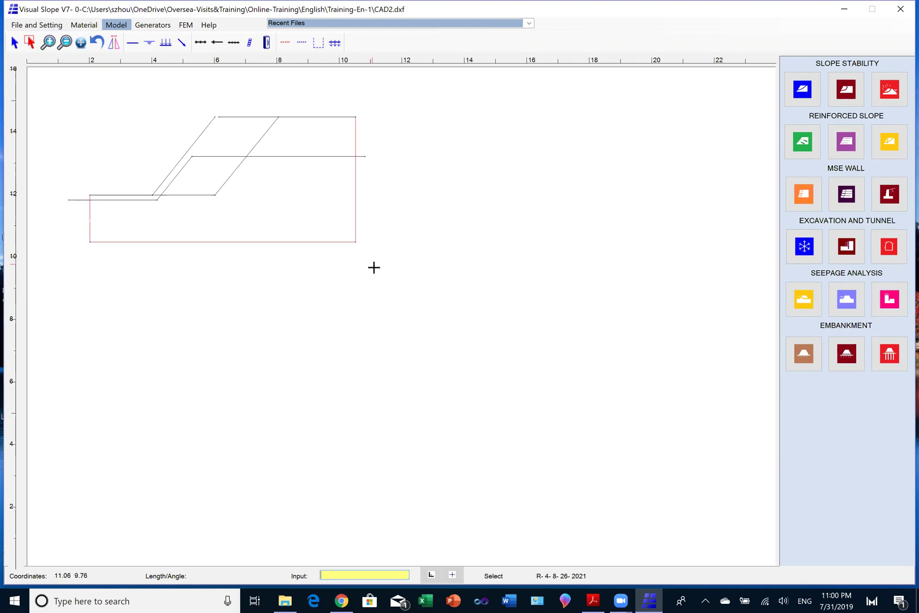
pyautogui.rightClick(420, 266)
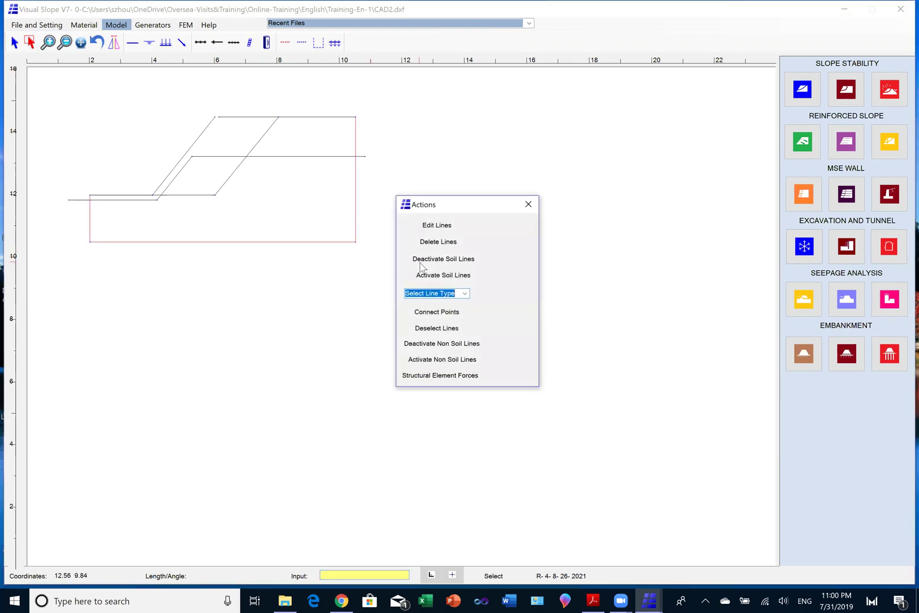
pyautogui.click(464, 293)
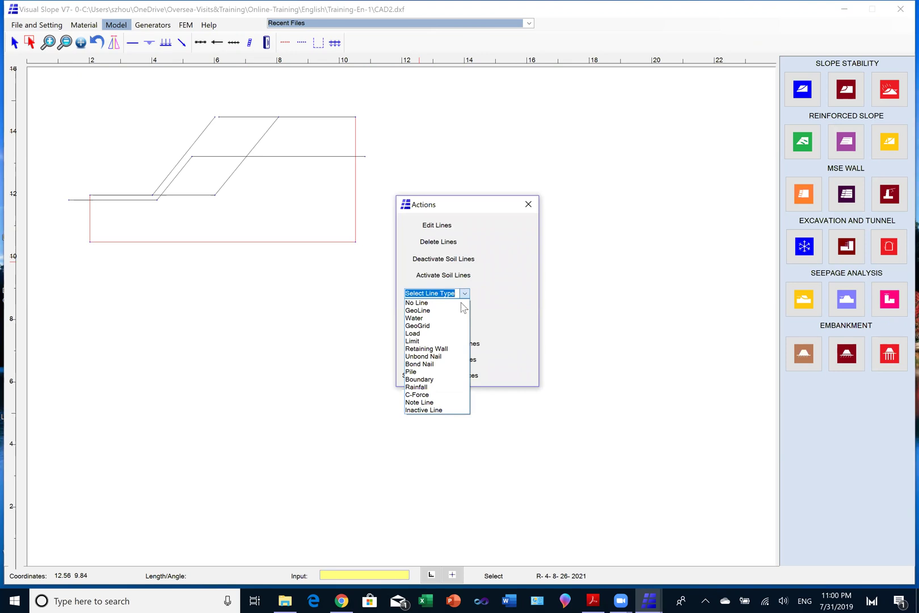
pyautogui.click(430, 380)
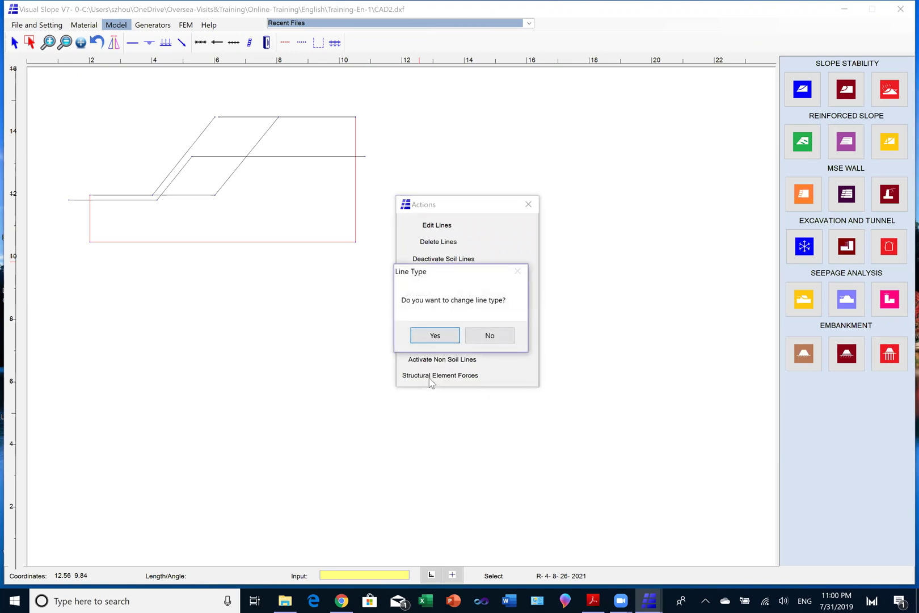
pyautogui.click(435, 335)
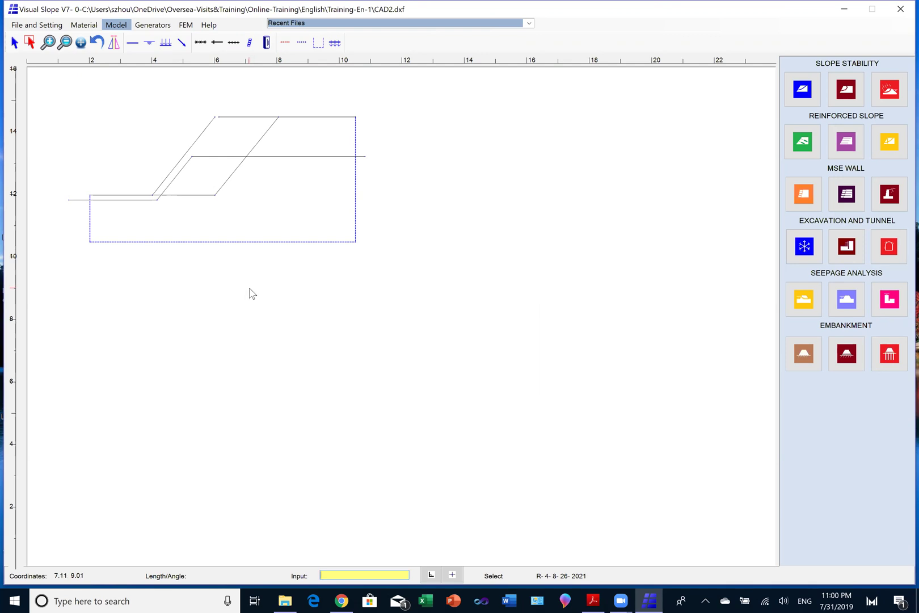
# Step: Change the stepped line that extends beyond both sides of the section to the Water line type
pyautogui.click(30, 42)
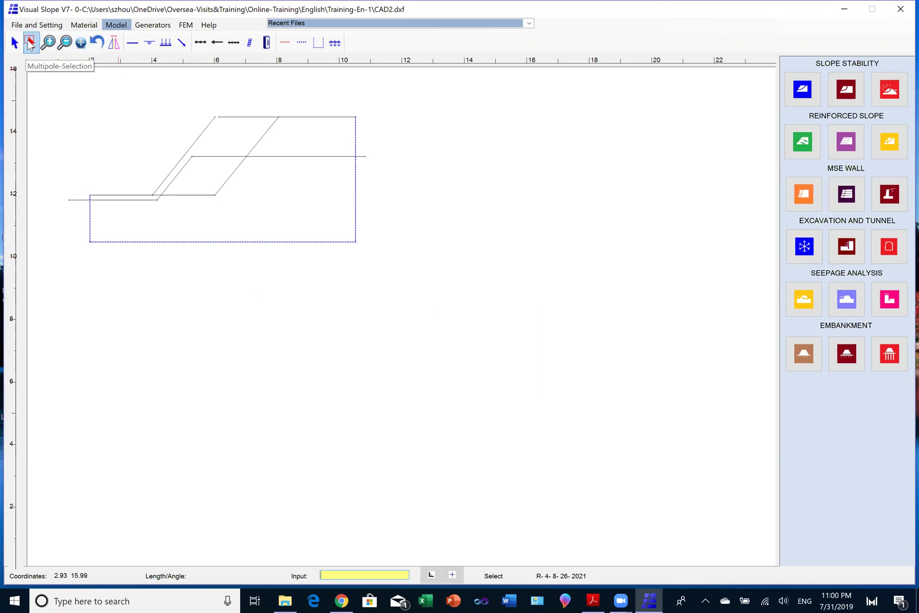
pyautogui.click(74, 200)
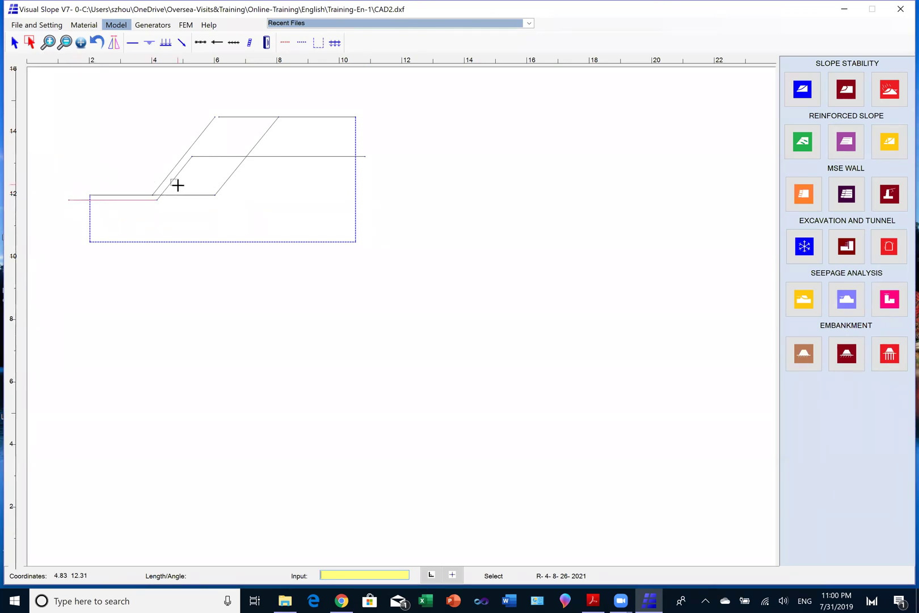
pyautogui.click(223, 156)
pyautogui.rightClick(414, 193)
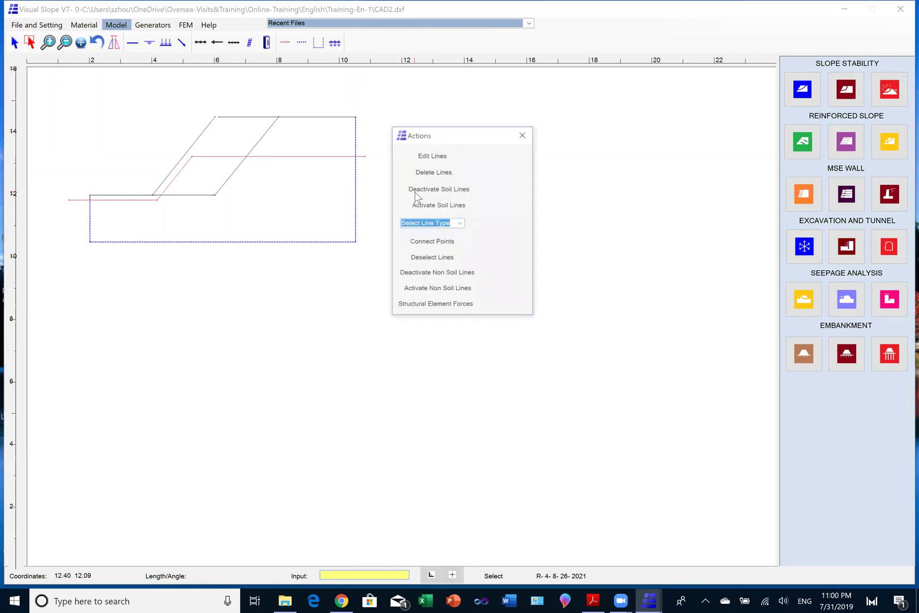
pyautogui.click(460, 224)
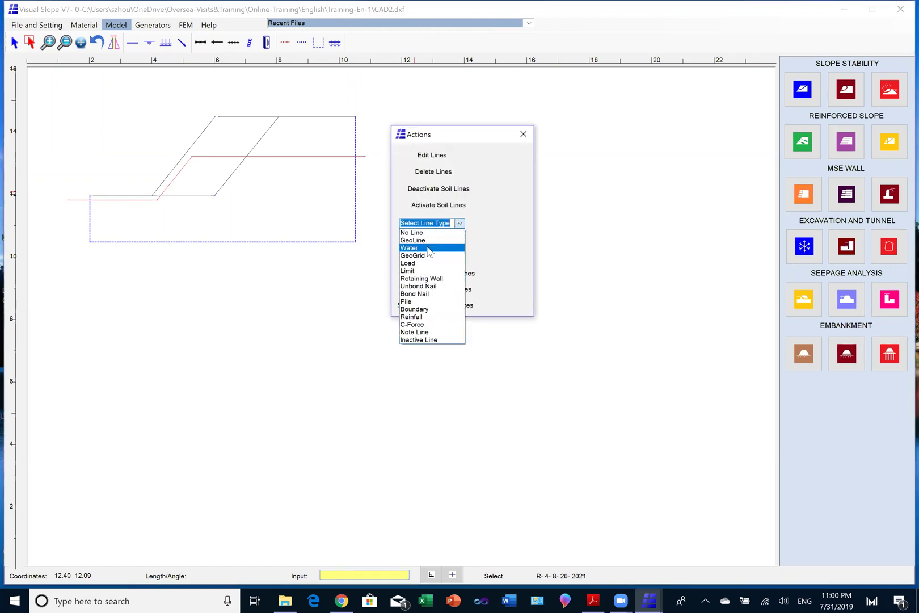
pyautogui.click(428, 248)
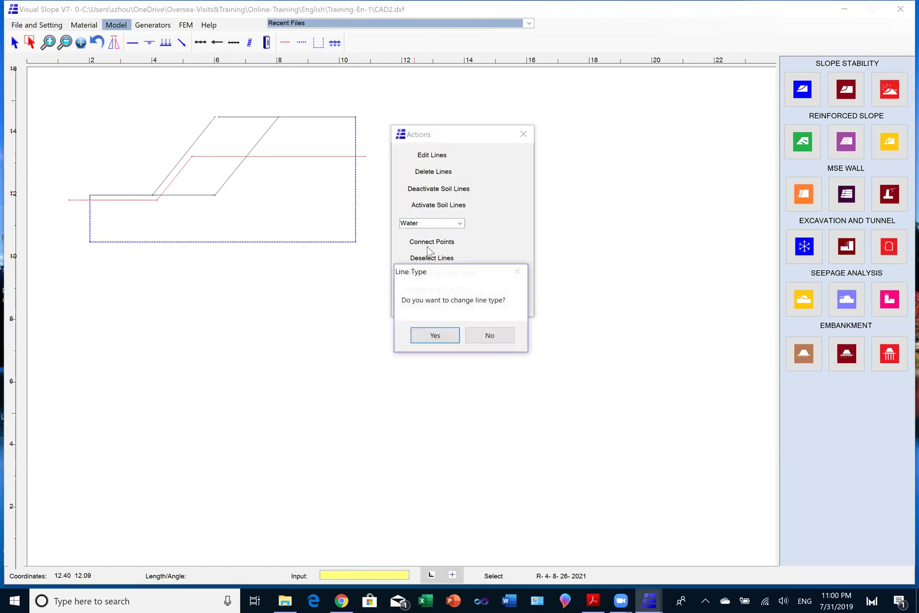
pyautogui.click(432, 336)
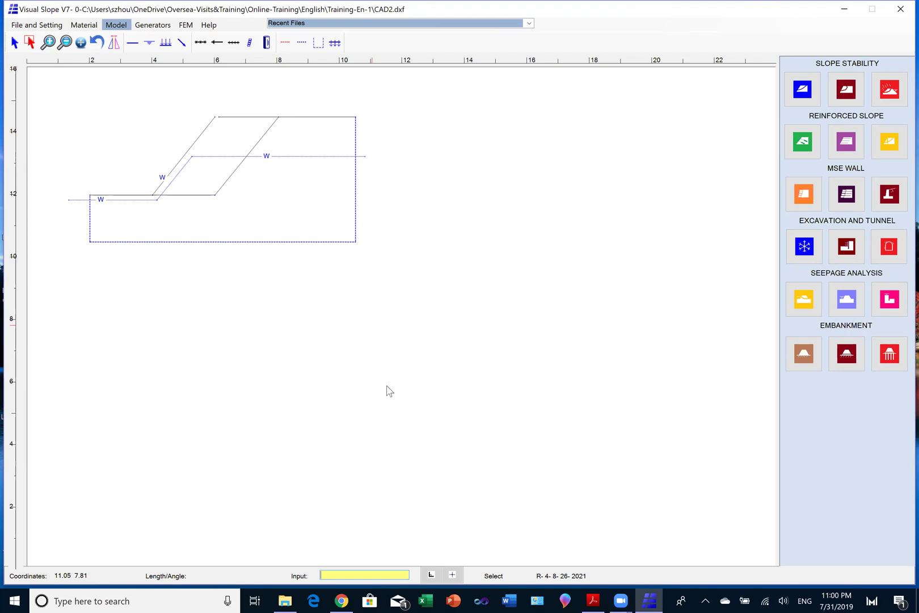
# Step: Add the soil materials Hard Clay and W Shale from the material bank to the current project
pyautogui.click(454, 574)
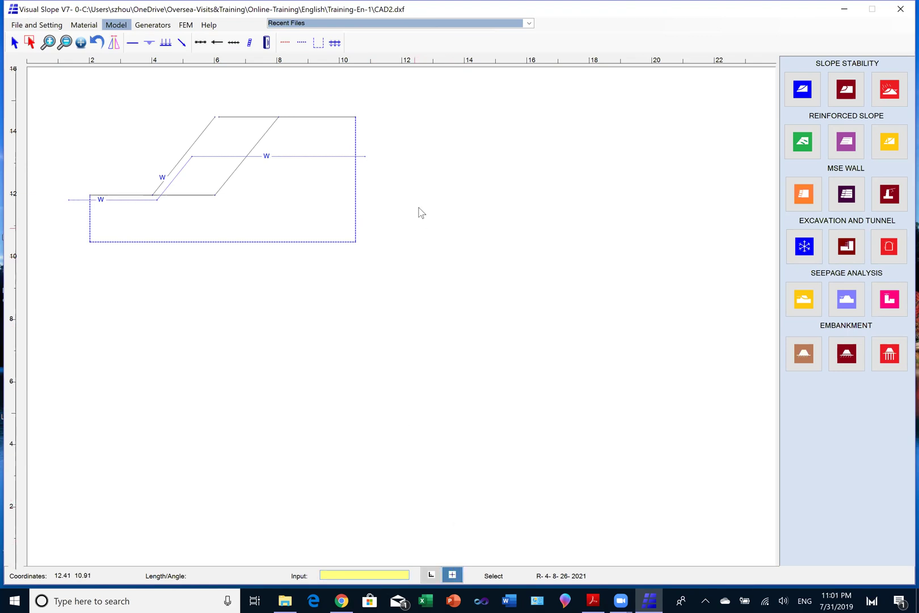
pyautogui.click(83, 25)
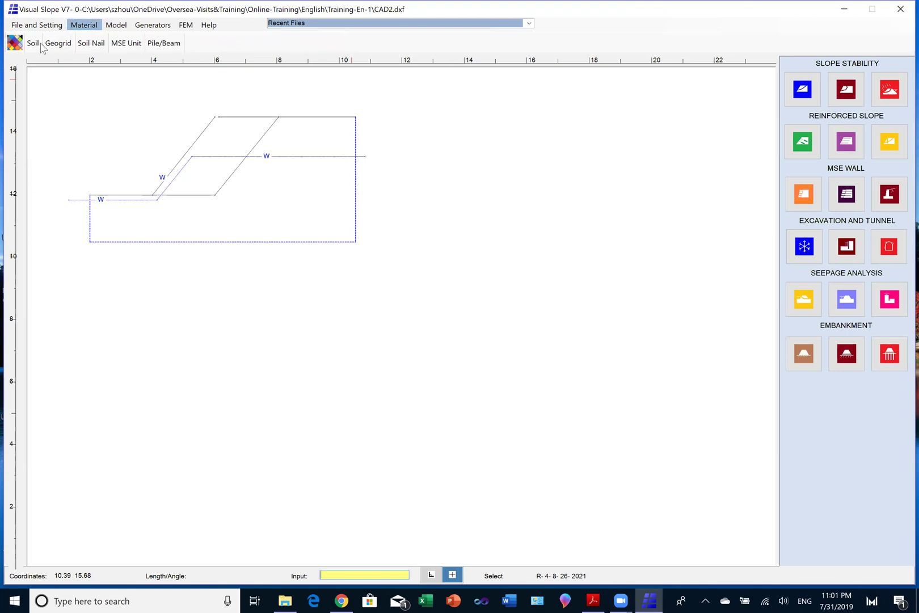
pyautogui.click(17, 44)
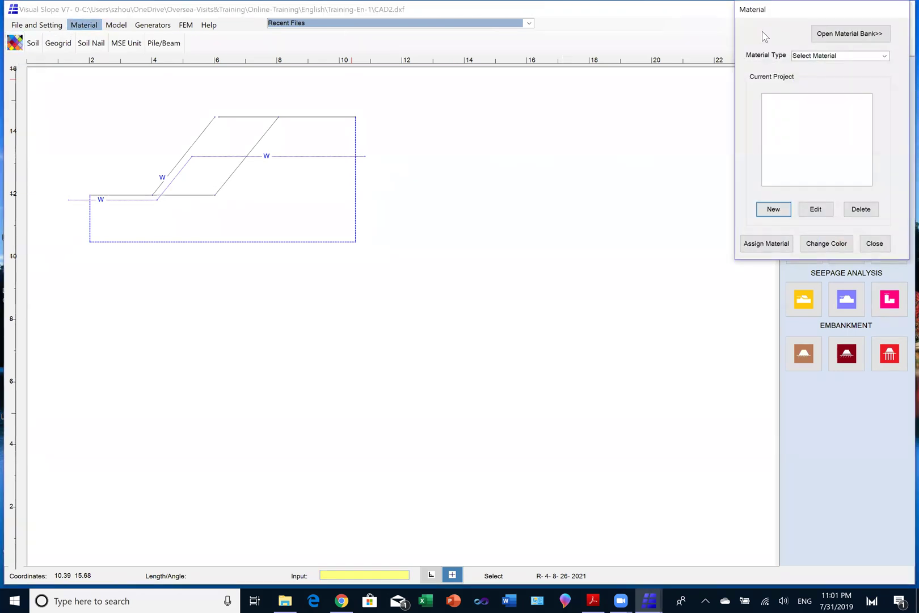
pyautogui.click(883, 56)
pyautogui.click(828, 70)
pyautogui.click(847, 35)
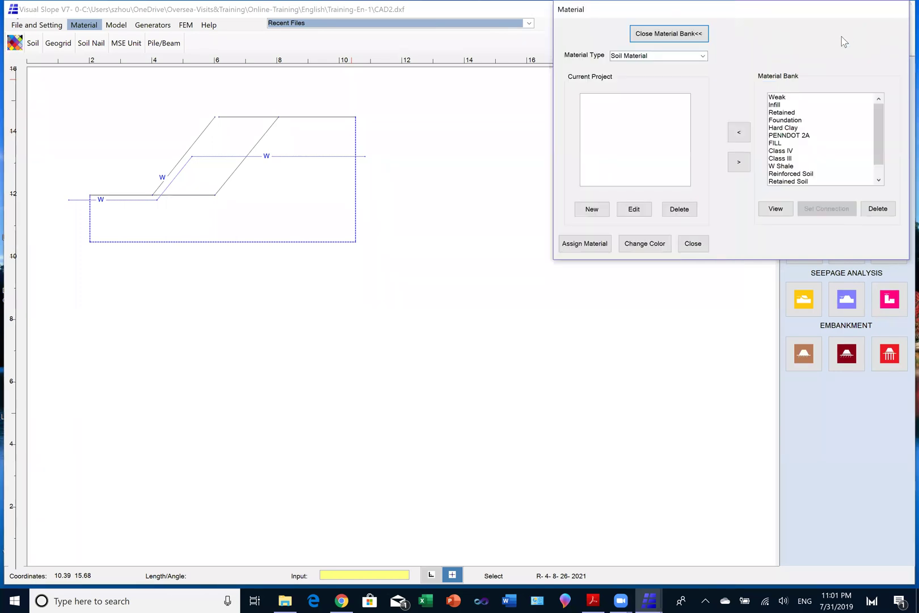
pyautogui.moveTo(882, 159); pyautogui.dragTo(882, 188)
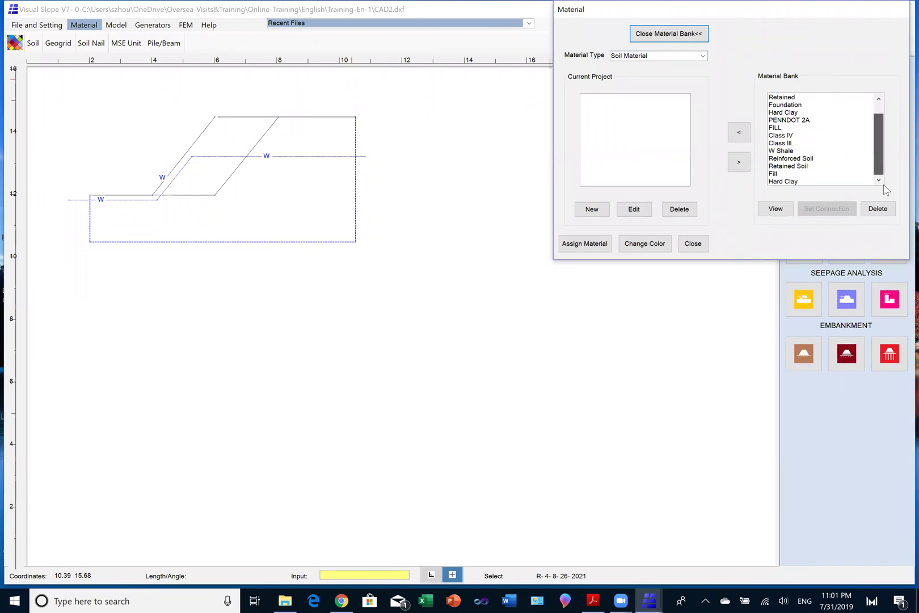
pyautogui.click(780, 173)
pyautogui.click(781, 182)
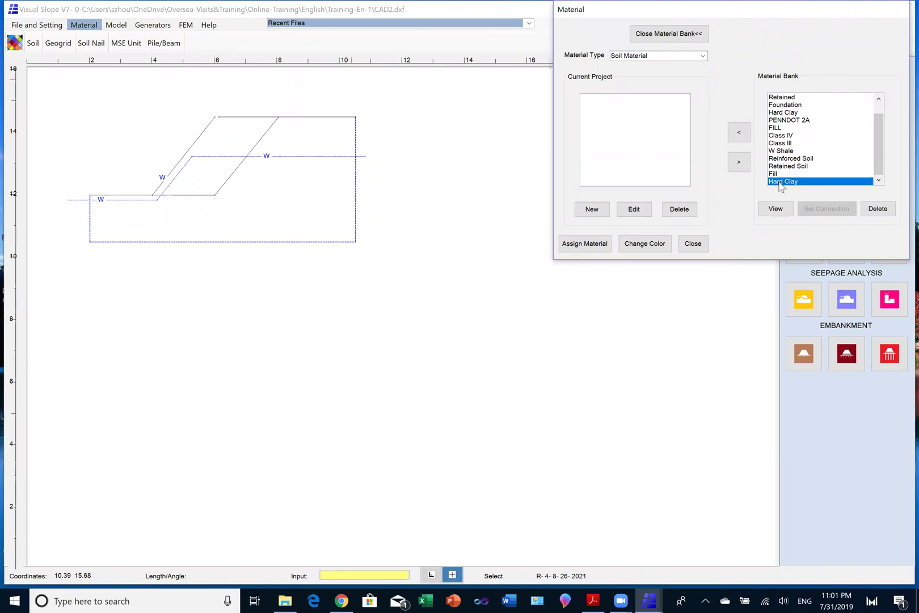
pyautogui.click(738, 132)
pyautogui.click(785, 151)
pyautogui.click(739, 133)
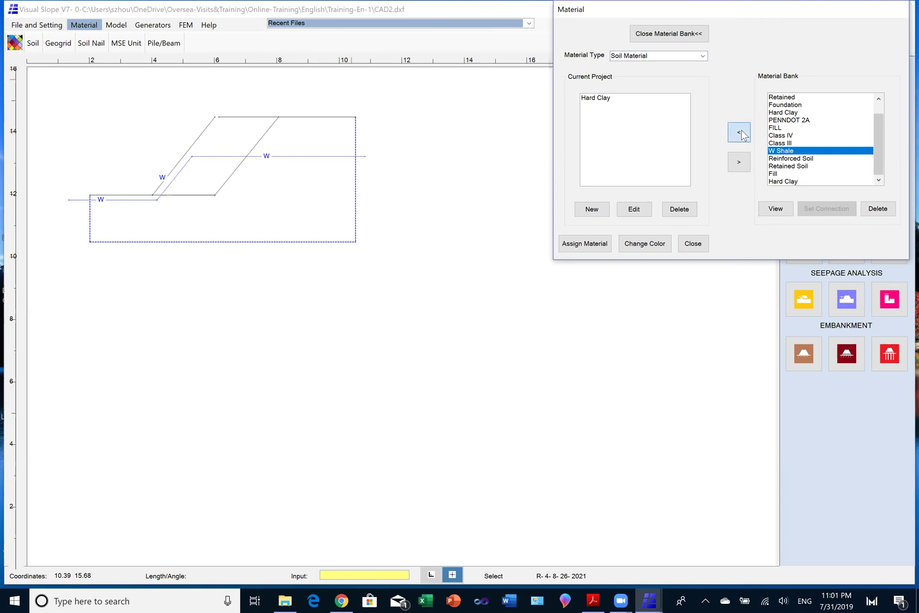
pyautogui.click(692, 243)
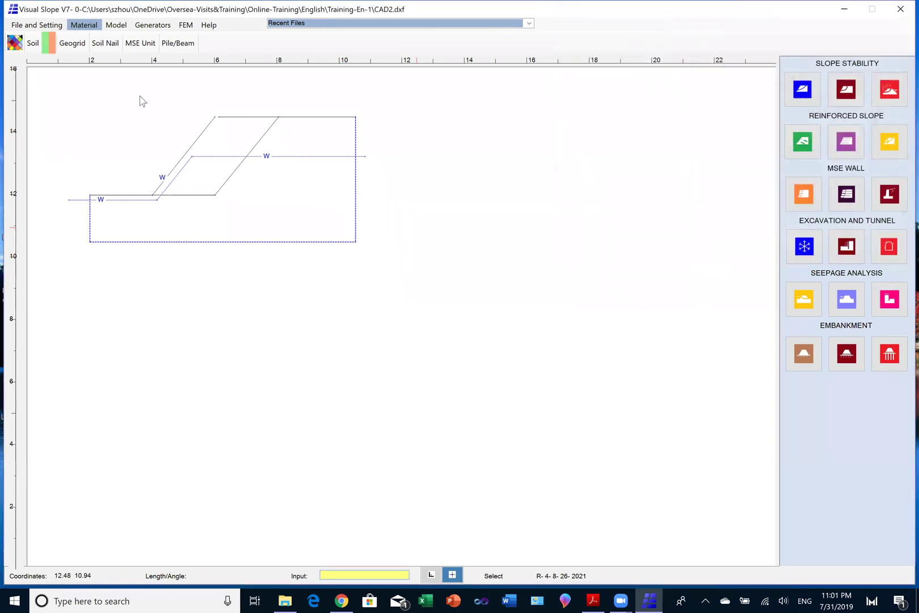
# Step: Try to assign W Shale to the lower foundation zone and Hard Clay to the zone behind the slope face
pyautogui.click(54, 47)
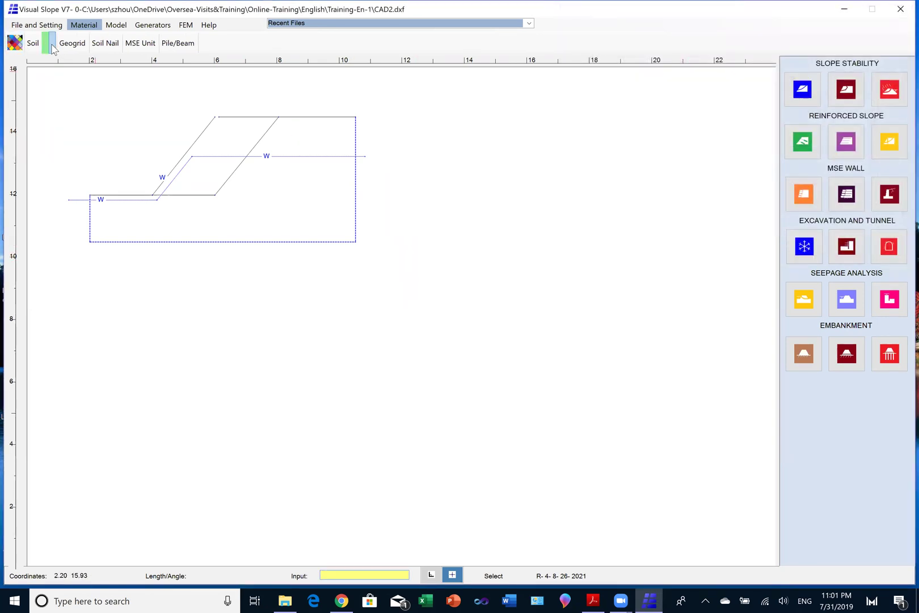
pyautogui.click(302, 206)
pyautogui.click(46, 42)
pyautogui.click(225, 136)
# Step: Connect the top end of the slope face to the start of the horizontal crest line to close the gap
pyautogui.click(117, 25)
pyautogui.click(31, 43)
pyautogui.moveTo(205, 105); pyautogui.dragTo(224, 124)
pyautogui.rightClick(224, 124)
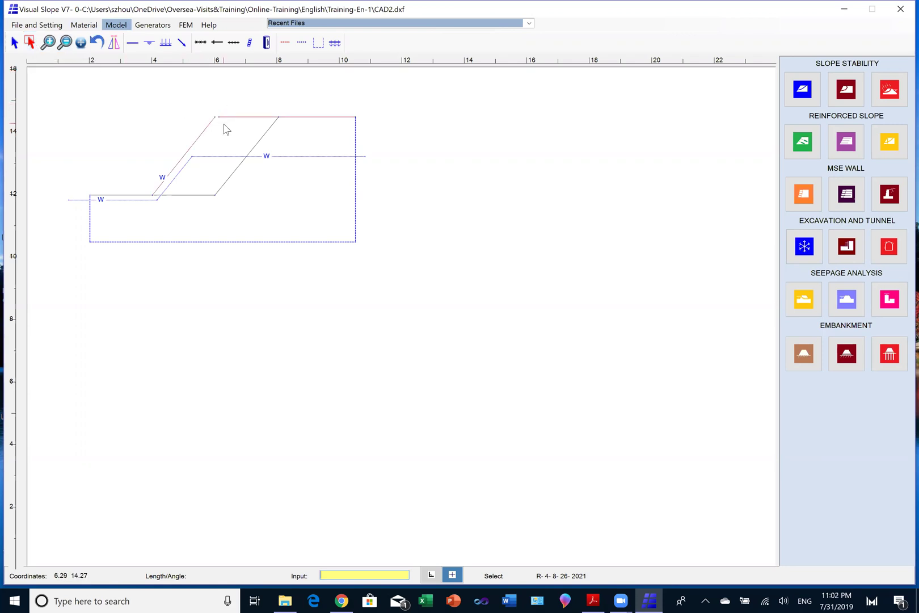
pyautogui.click(235, 174)
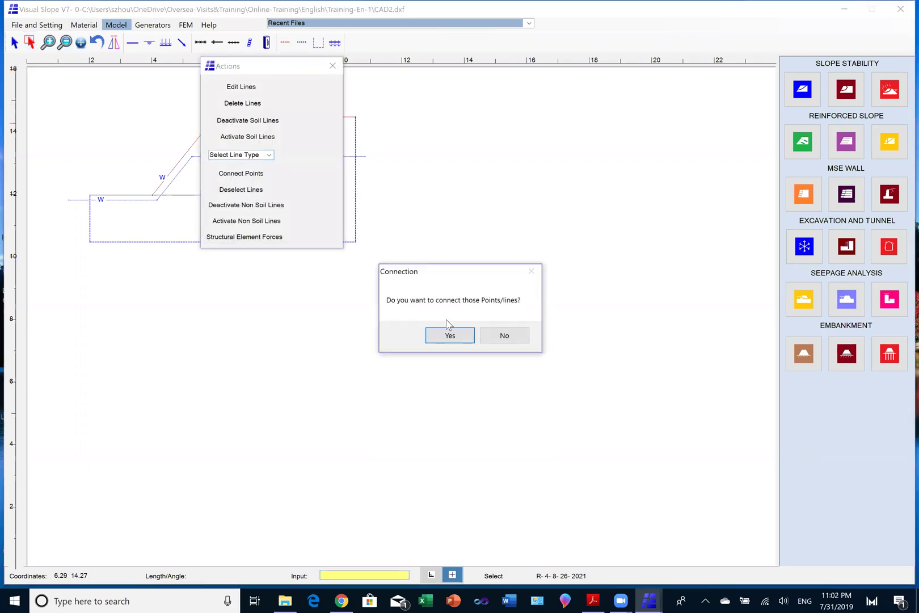
pyautogui.click(448, 335)
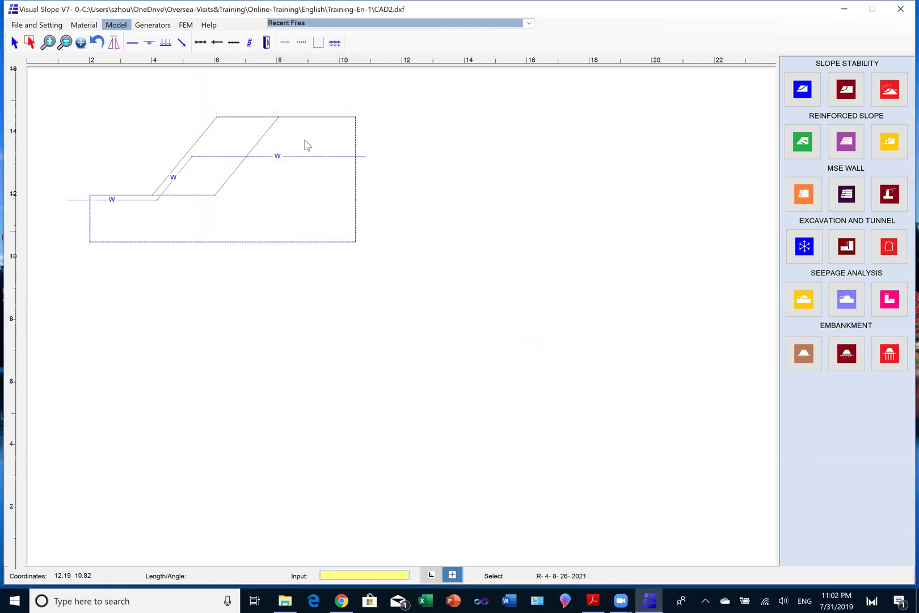
# Step: Try to assign Hard Clay to the zone behind the slope face and W Shale to the foundation zone
pyautogui.click(75, 28)
pyautogui.click(49, 43)
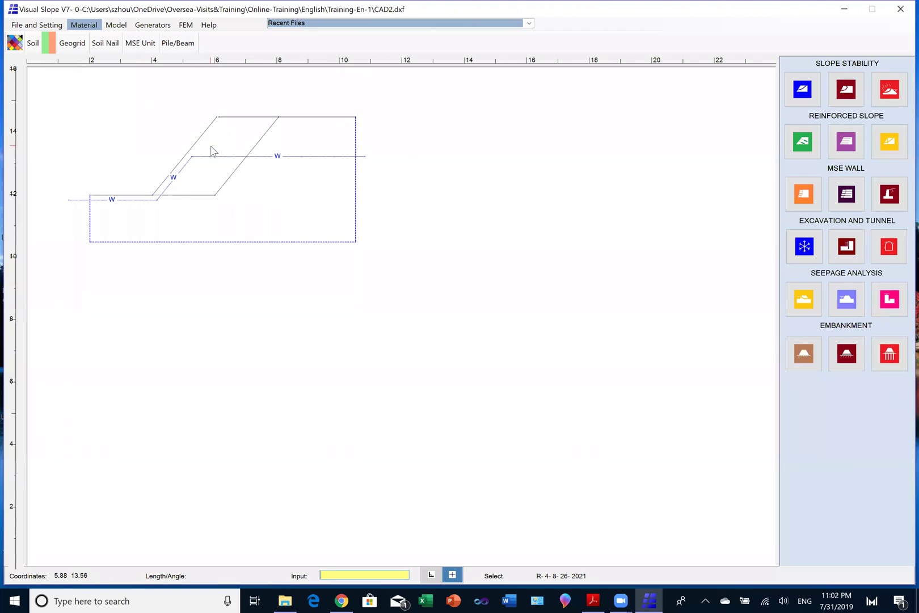
pyautogui.click(52, 48)
pyautogui.click(276, 205)
pyautogui.click(114, 27)
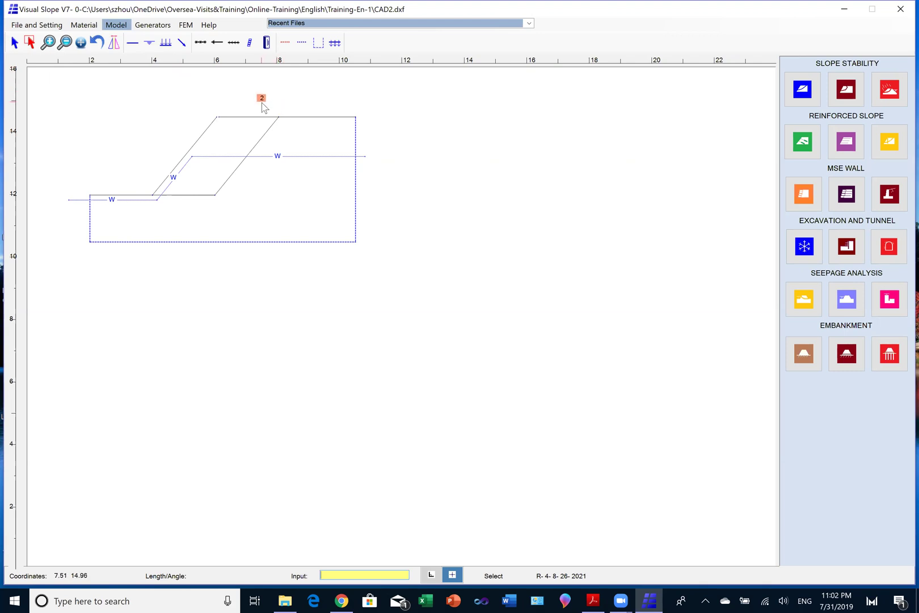
# Step: Connect the top end of the inner sloping line to the horizontal crest line
pyautogui.click(30, 42)
pyautogui.click(286, 128)
pyautogui.rightClick(281, 130)
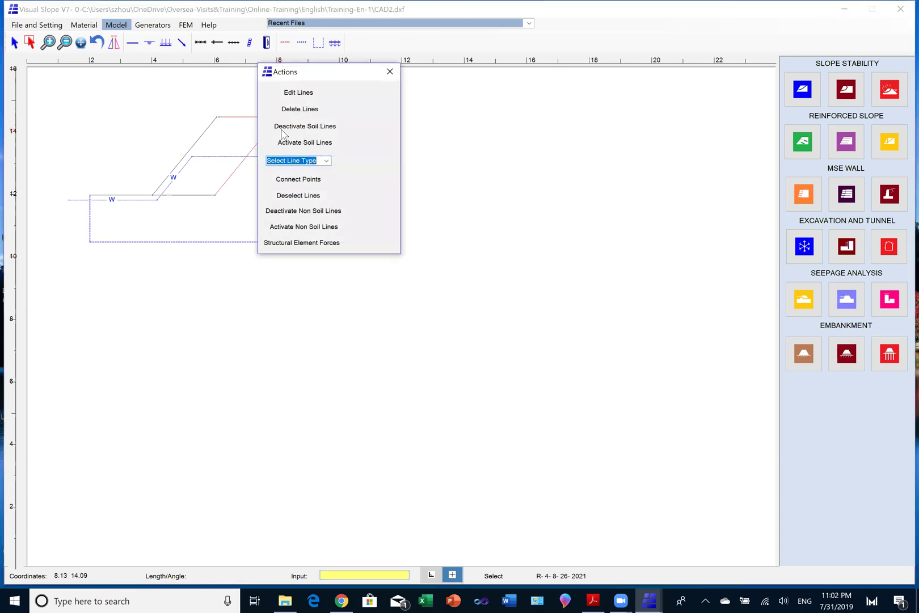
pyautogui.click(295, 179)
pyautogui.click(451, 337)
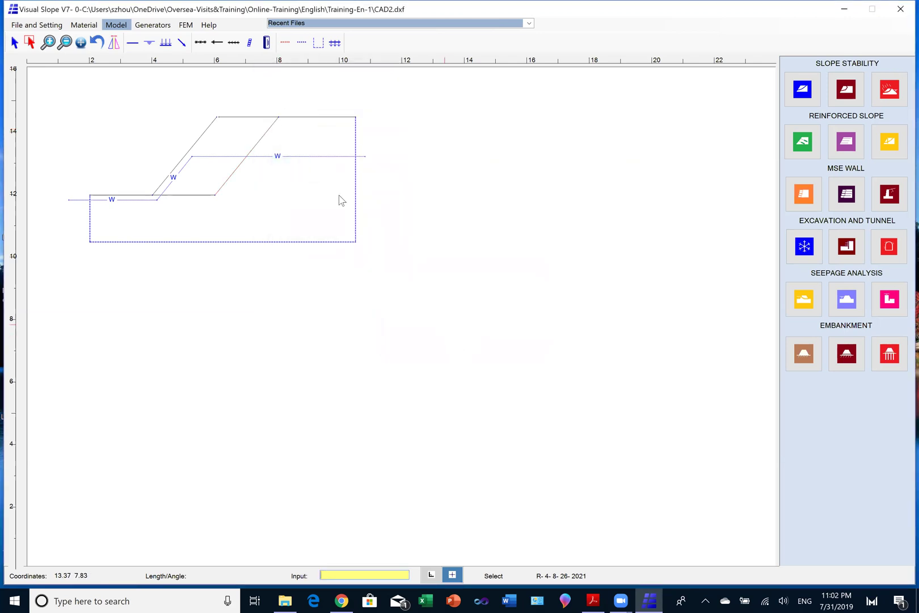
# Step: Reconnect the points of the slope face and the crest line at the top corner of the slope
pyautogui.click(87, 26)
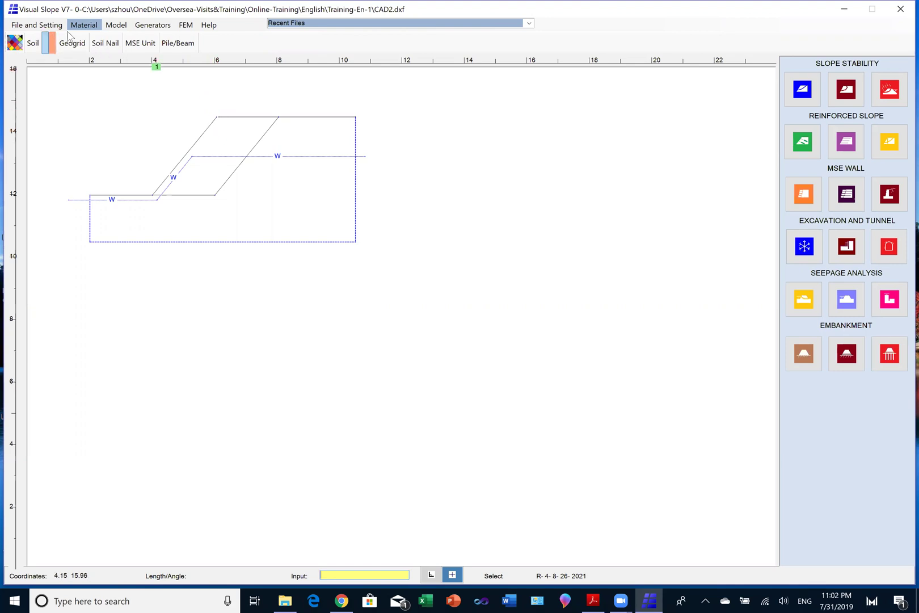
pyautogui.click(116, 26)
pyautogui.click(31, 42)
pyautogui.moveTo(209, 108); pyautogui.dragTo(232, 129)
pyautogui.rightClick(232, 130)
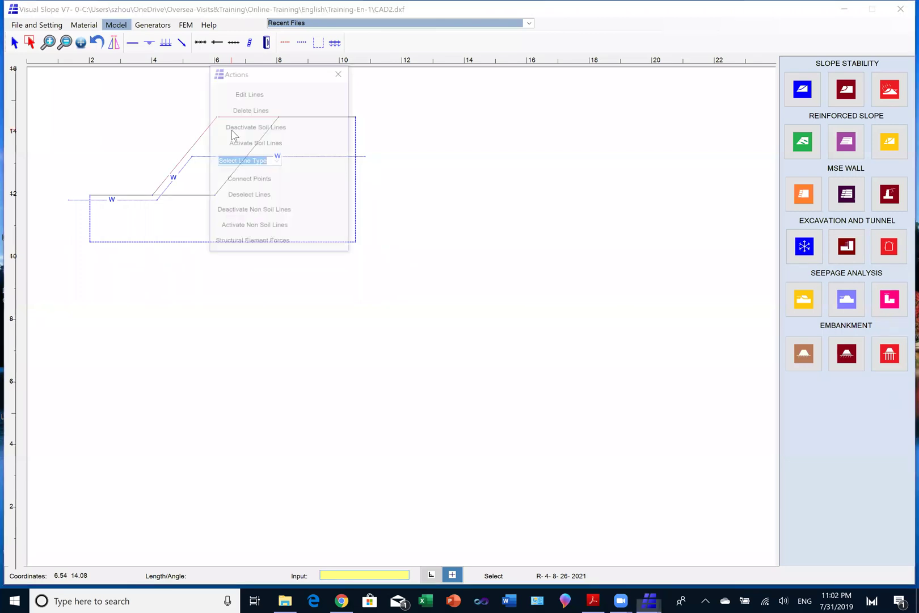
pyautogui.click(245, 180)
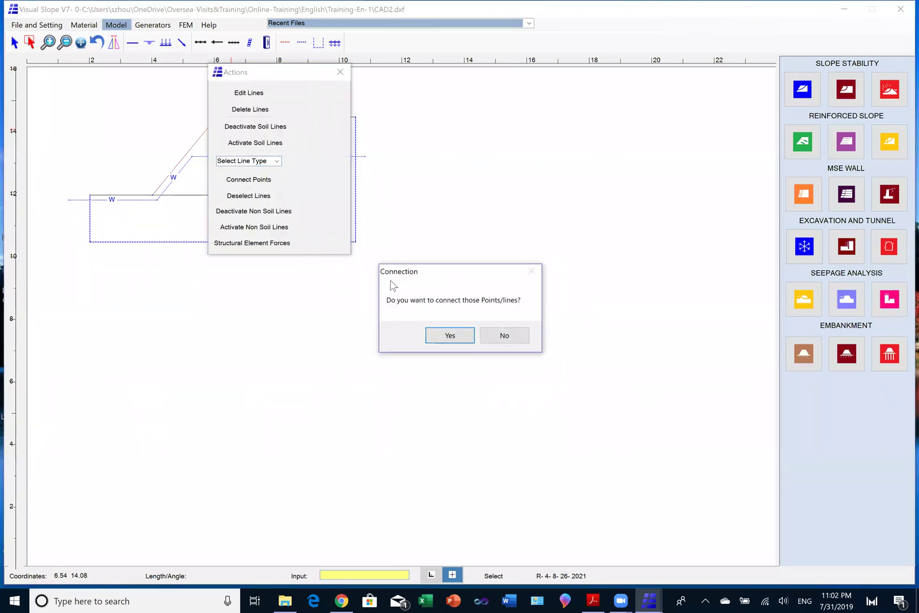
pyautogui.click(449, 336)
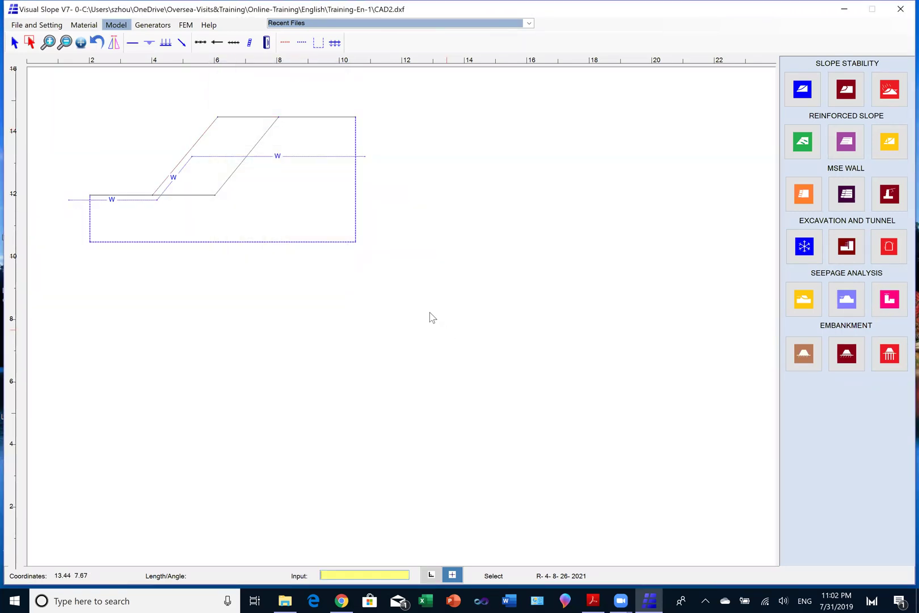
# Step: Assign Hard Clay to the zone behind the slope face and W Shale to the foundation and rear zone
pyautogui.click(84, 25)
pyautogui.click(51, 39)
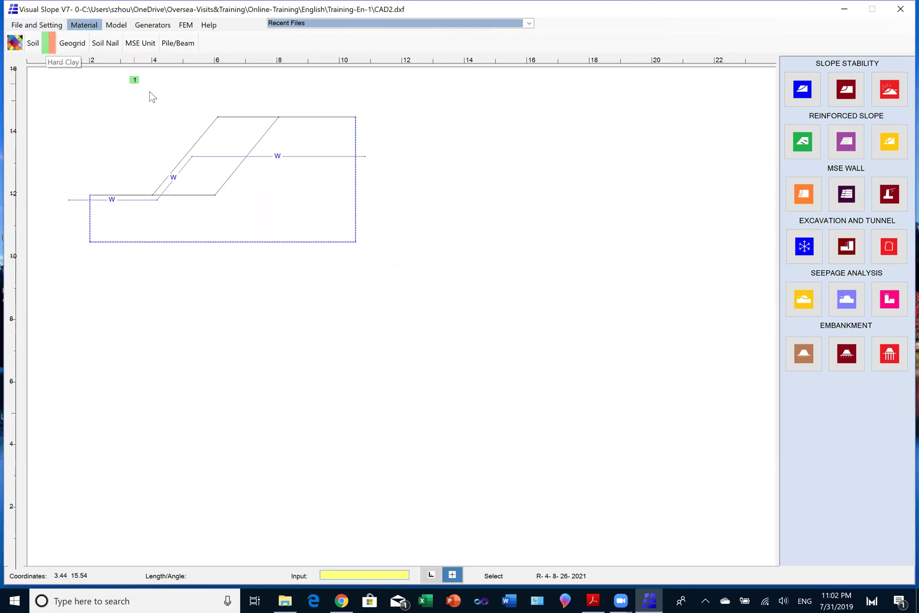
pyautogui.click(216, 140)
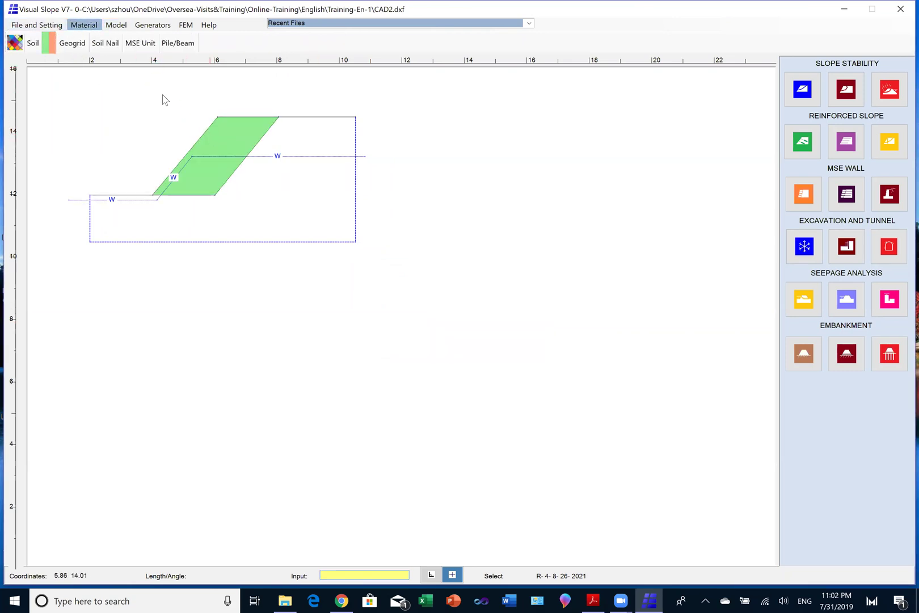
pyautogui.click(52, 46)
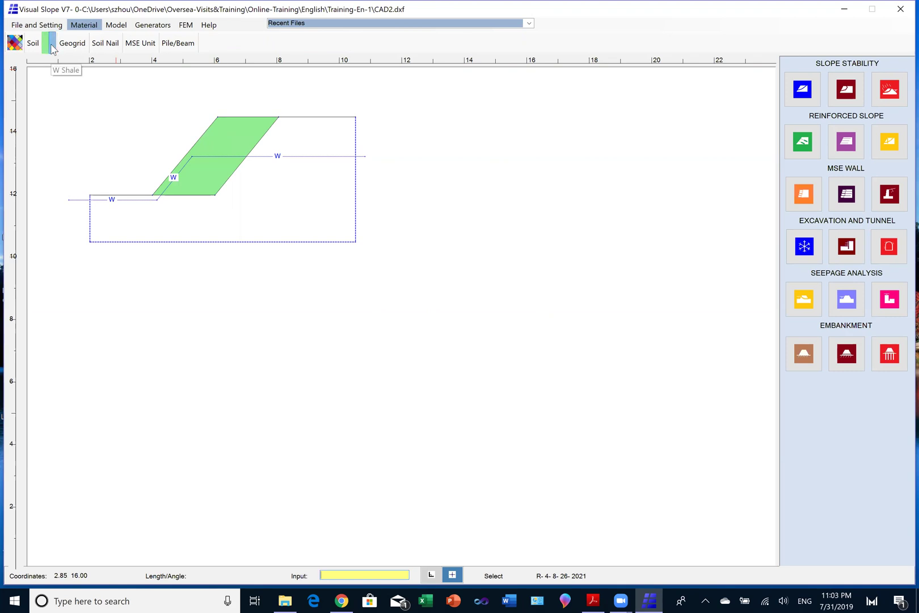
pyautogui.click(295, 209)
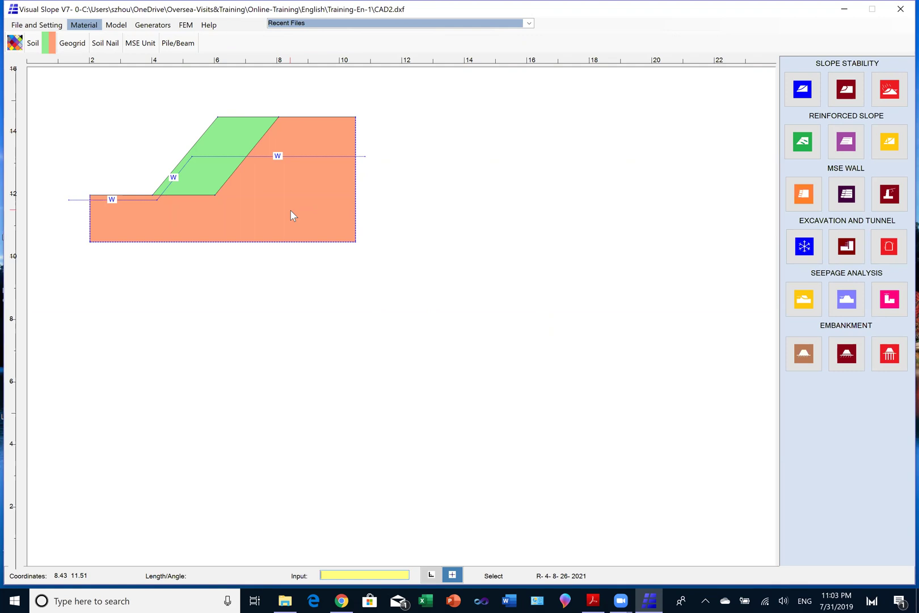
# Step: Rescale the model by a factor of 10, checking the slope toe point's coordinates before and after
pyautogui.click(151, 193)
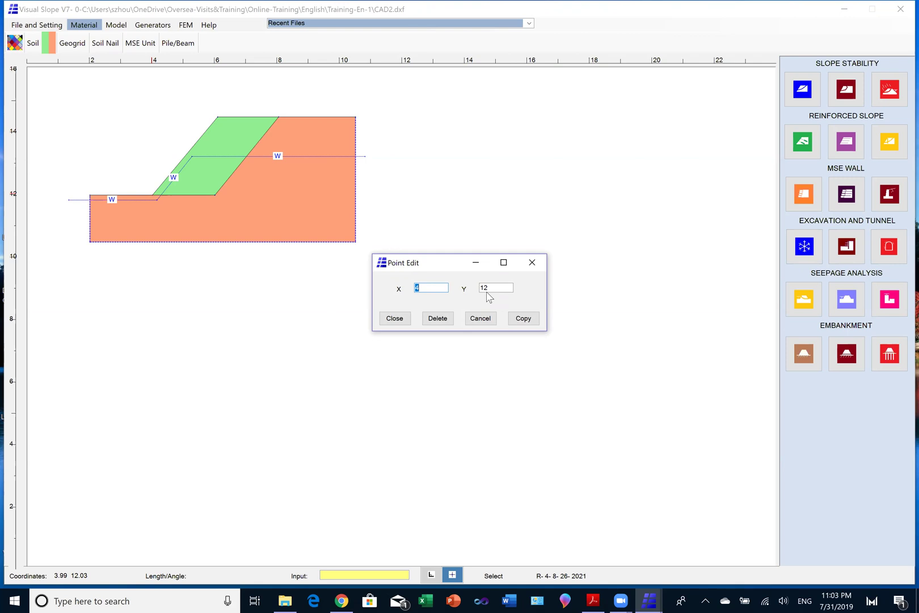
pyautogui.click(472, 321)
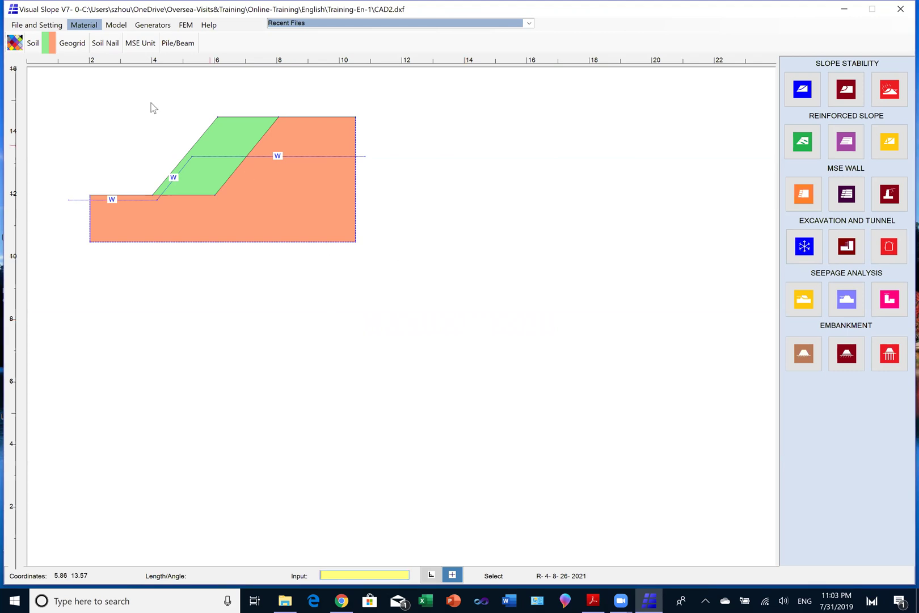
pyautogui.click(34, 27)
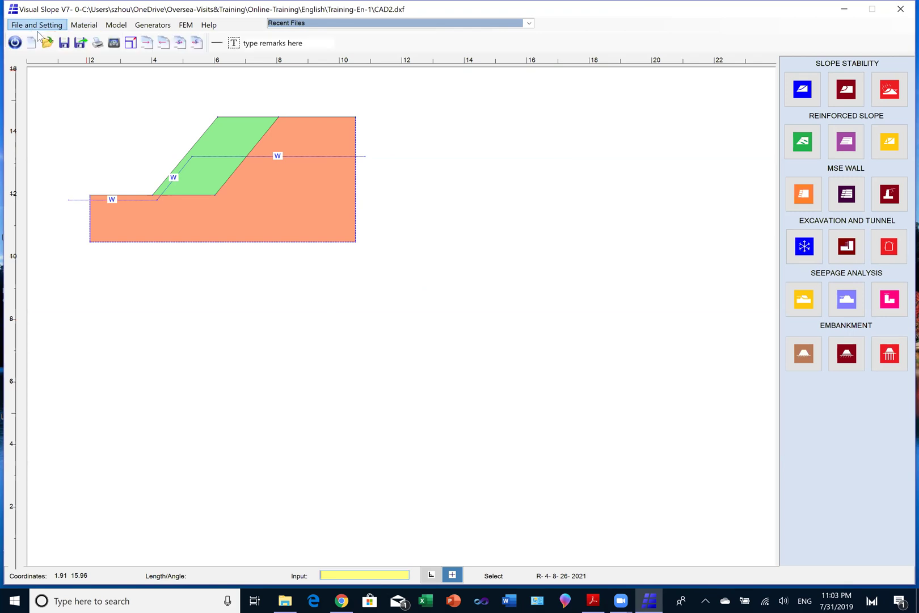
pyautogui.click(130, 44)
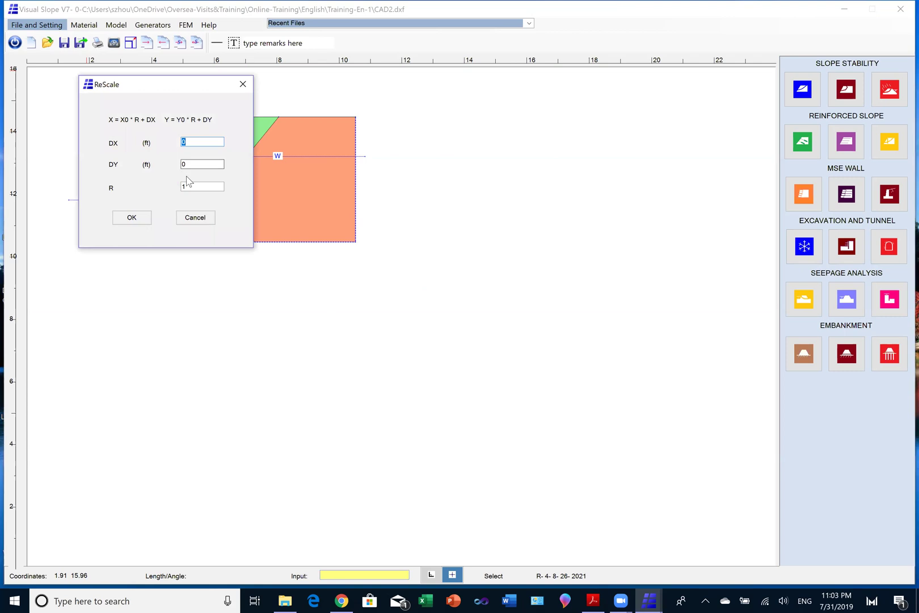
pyautogui.click(188, 186)
pyautogui.click(135, 219)
pyautogui.click(441, 268)
pyautogui.click(411, 289)
pyautogui.click(368, 413)
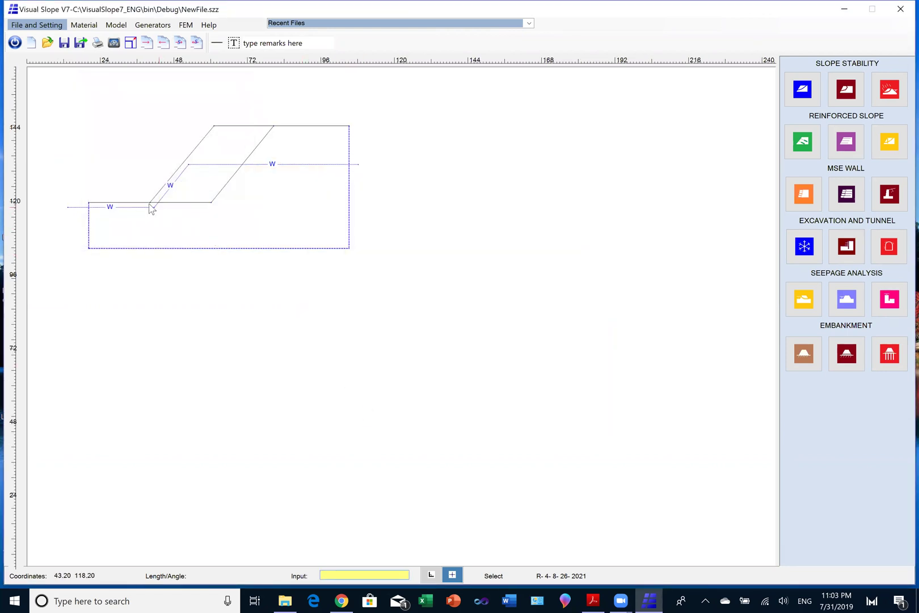
pyautogui.doubleClick(151, 203)
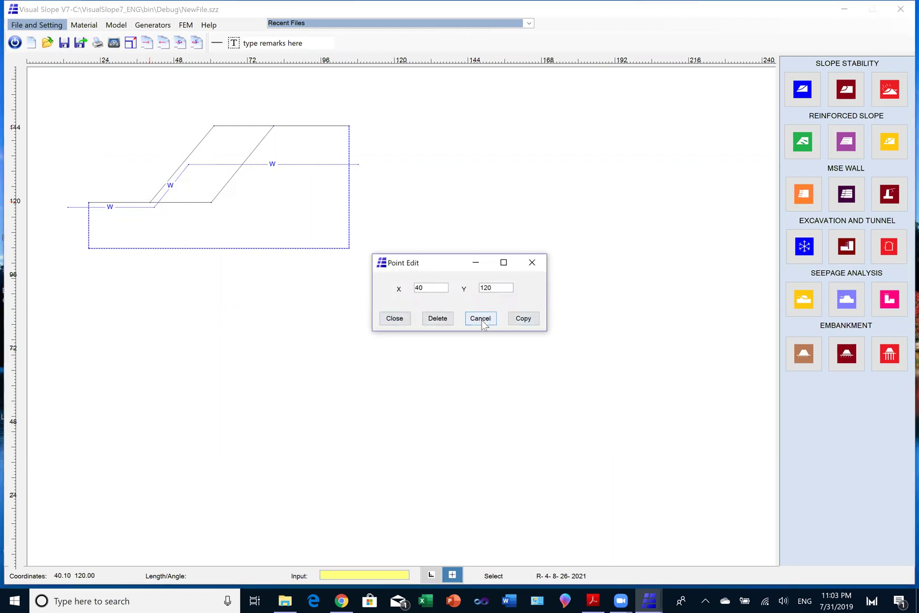
pyautogui.click(481, 319)
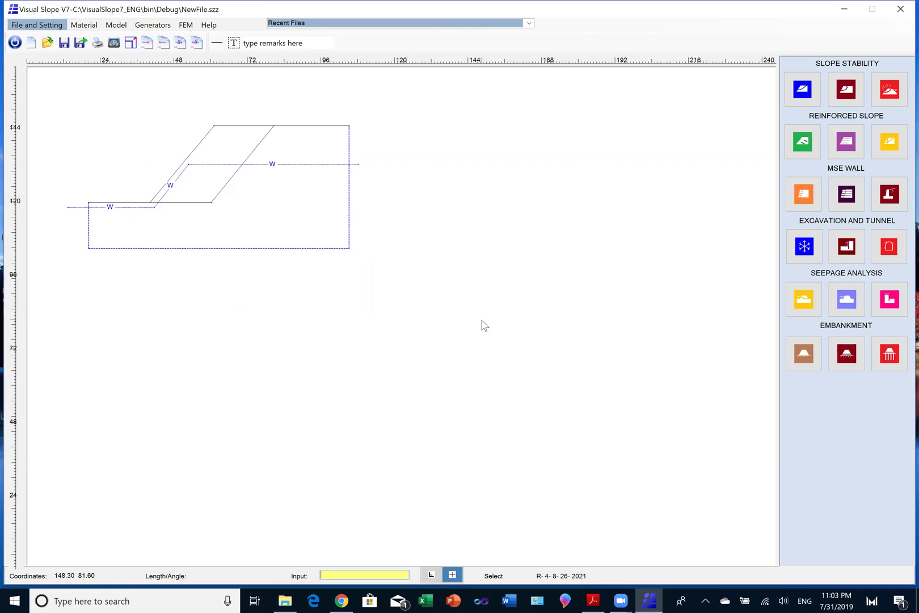
# Step: Assign Hard Clay to the sloping zone and W Shale to the foundation and rear zone of the rescaled model
pyautogui.click(115, 26)
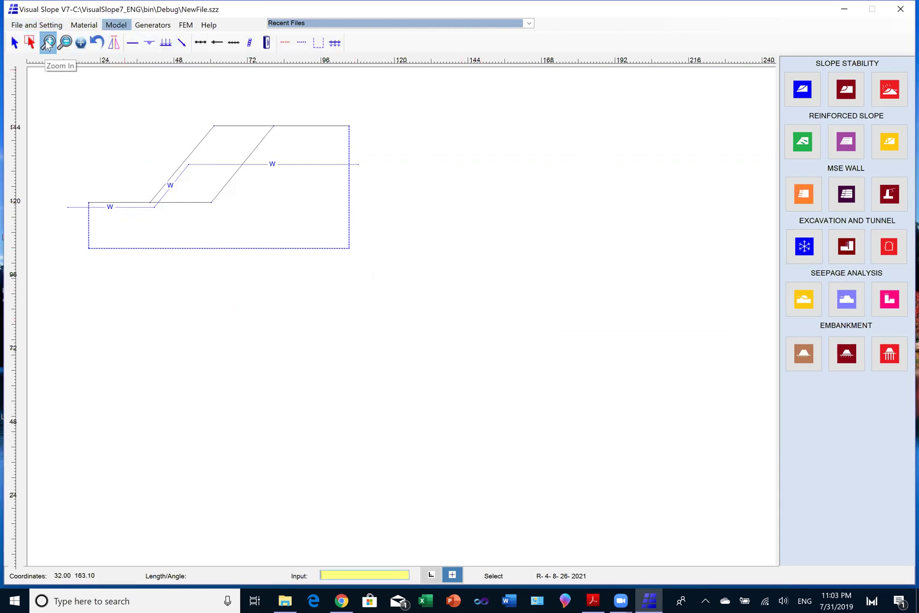
pyautogui.moveTo(52, 103); pyautogui.dragTo(383, 271)
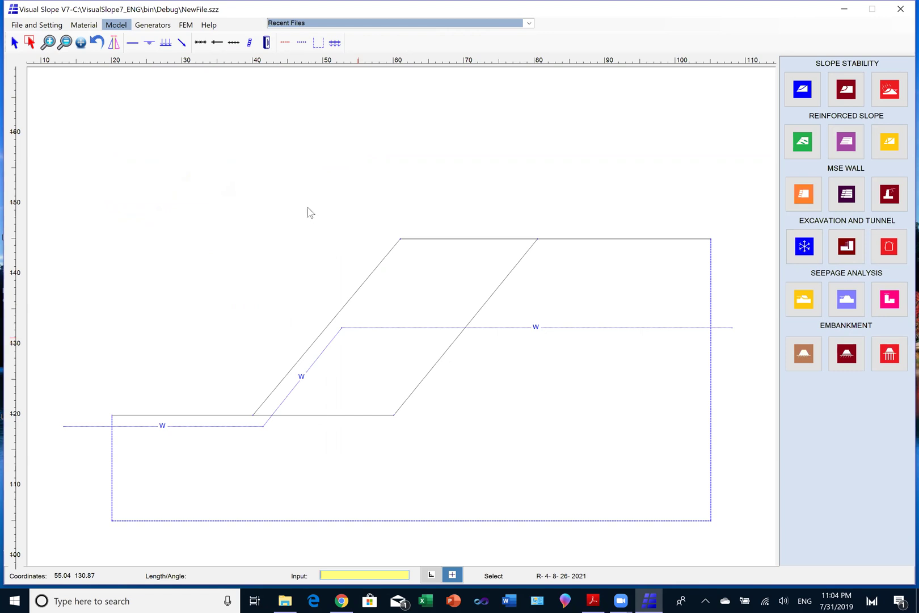
pyautogui.click(84, 25)
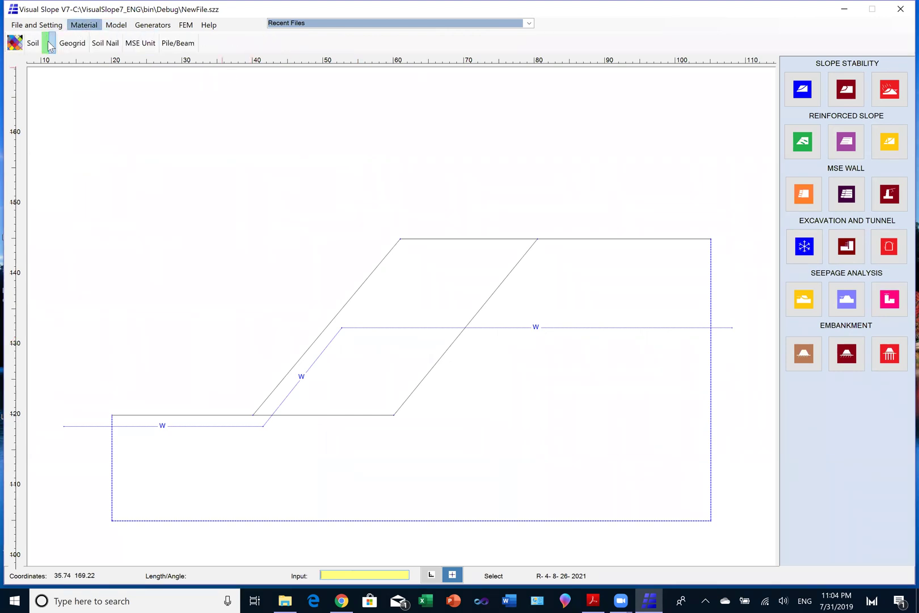
pyautogui.click(45, 43)
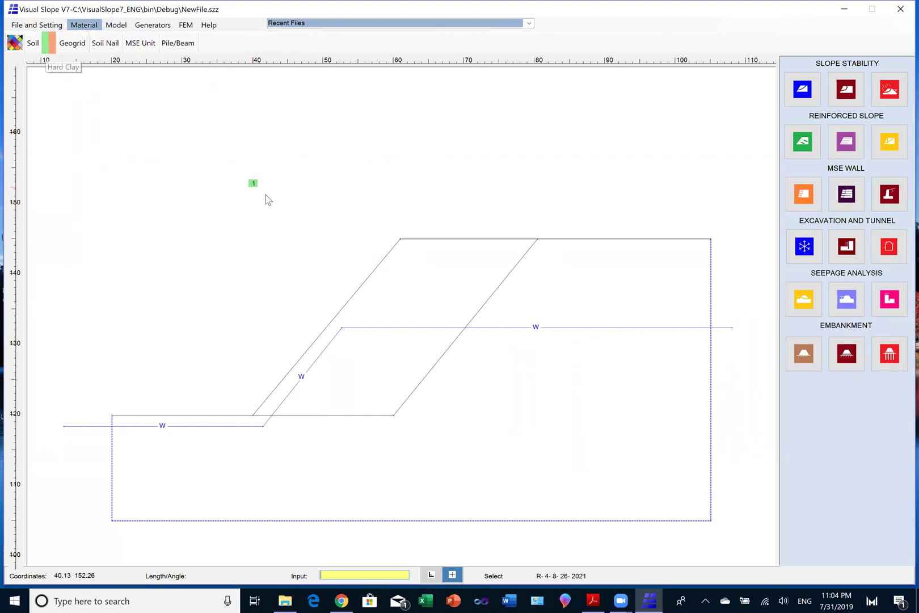
pyautogui.click(402, 290)
pyautogui.click(53, 44)
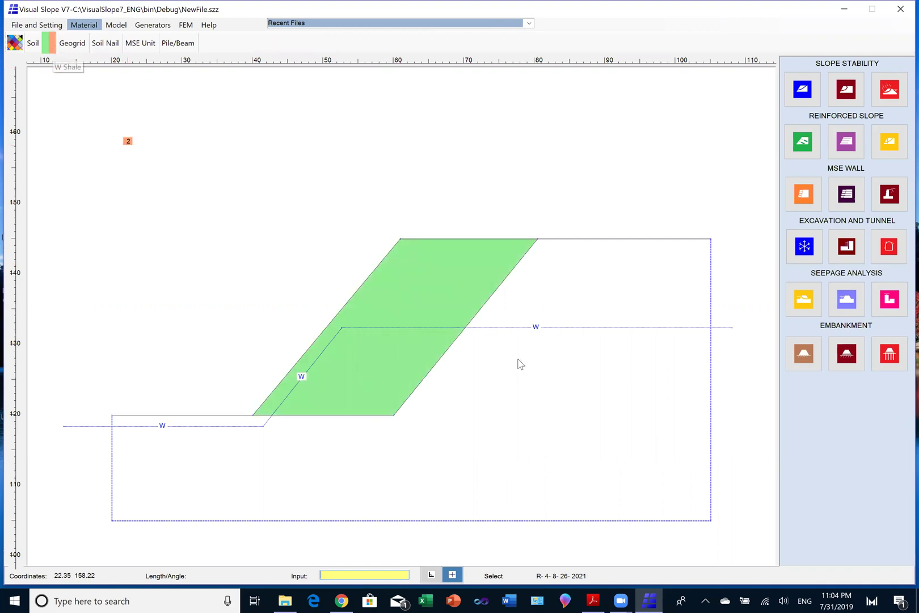
pyautogui.click(519, 379)
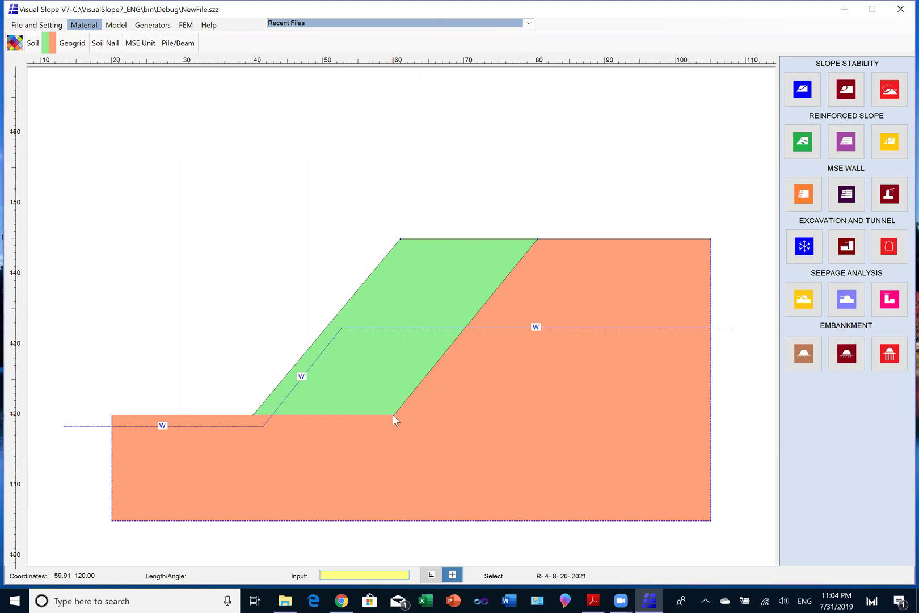
# Step: Move the lower inner corner of the Hard Clay zone to about X 58, Y 123, and undo the move
pyautogui.moveTo(392, 415); pyautogui.dragTo(378, 391)
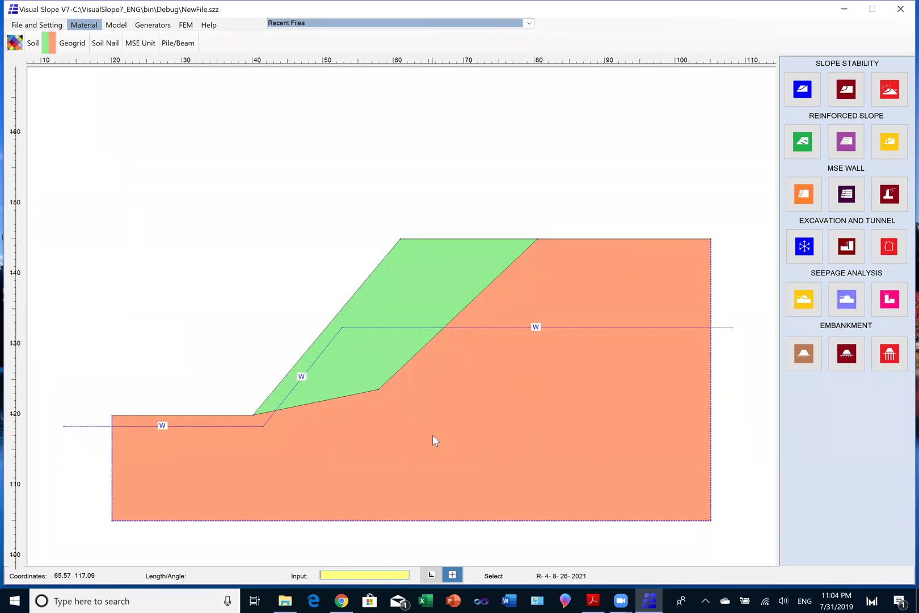
pyautogui.click(117, 25)
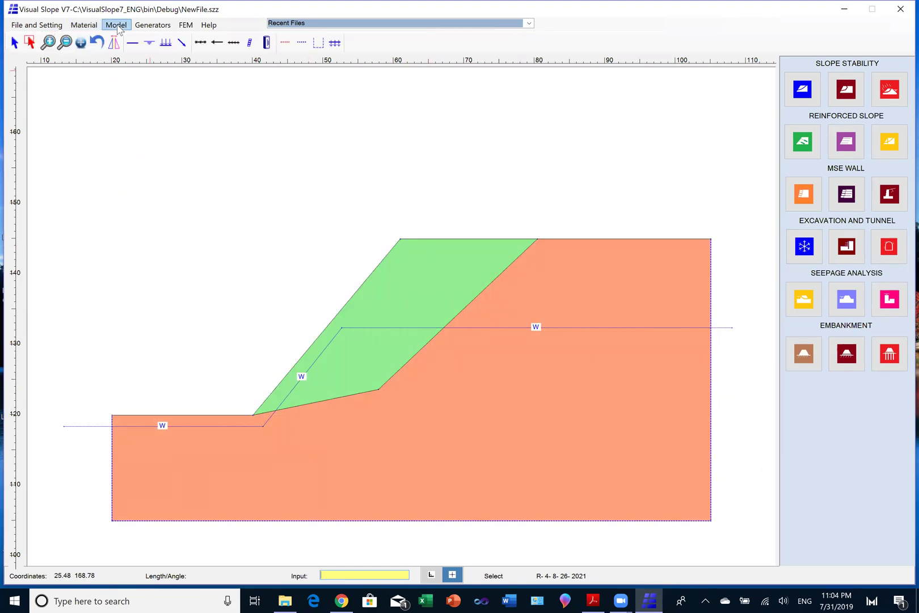
pyautogui.click(96, 42)
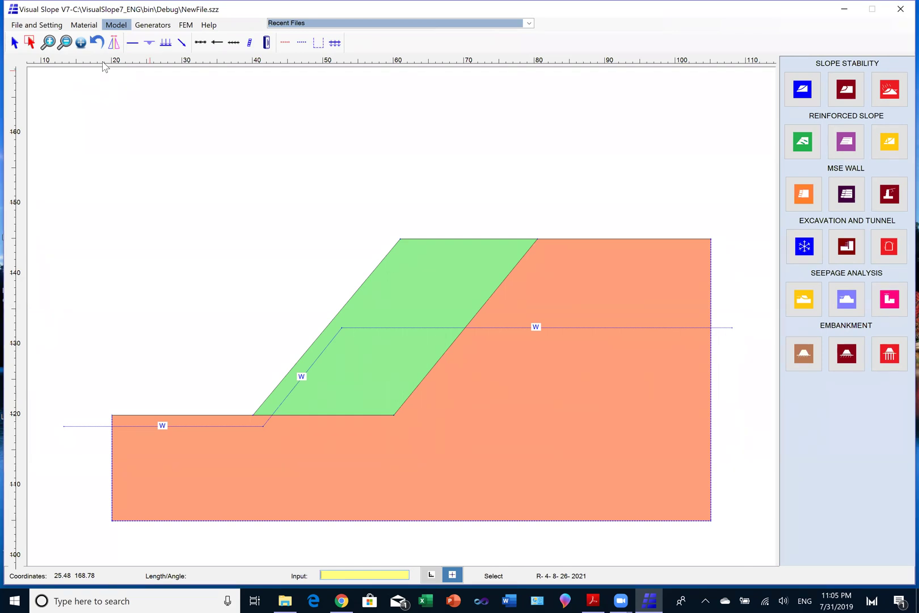
# Step: Switch to the training slides in Adobe Acrobat Reader and show the last page
pyautogui.click(592, 599)
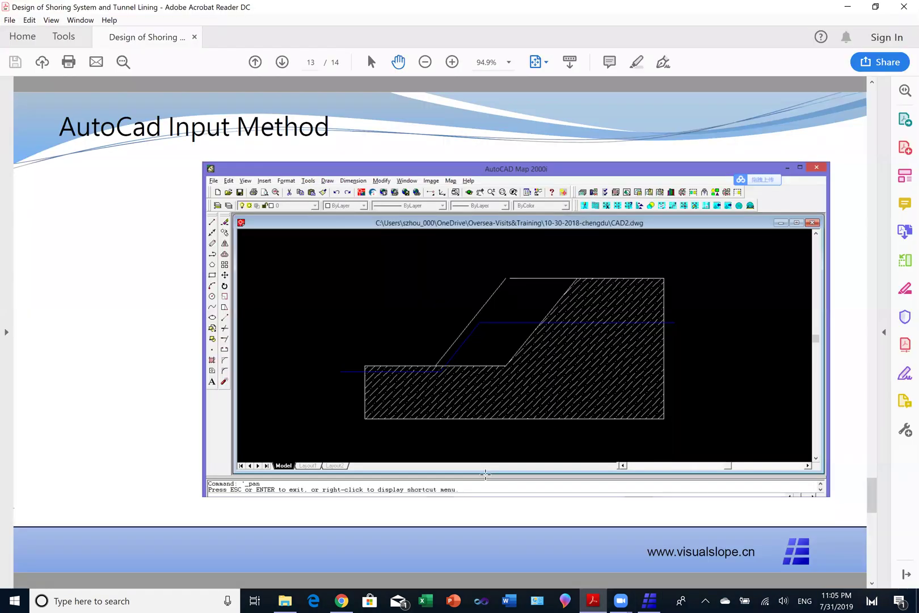
pyautogui.scroll(-1, 486, 474)
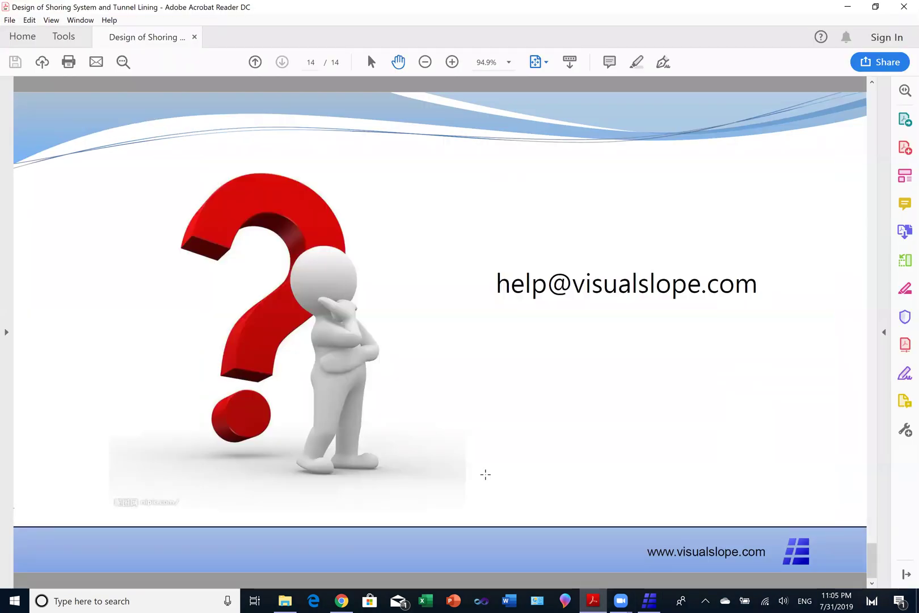